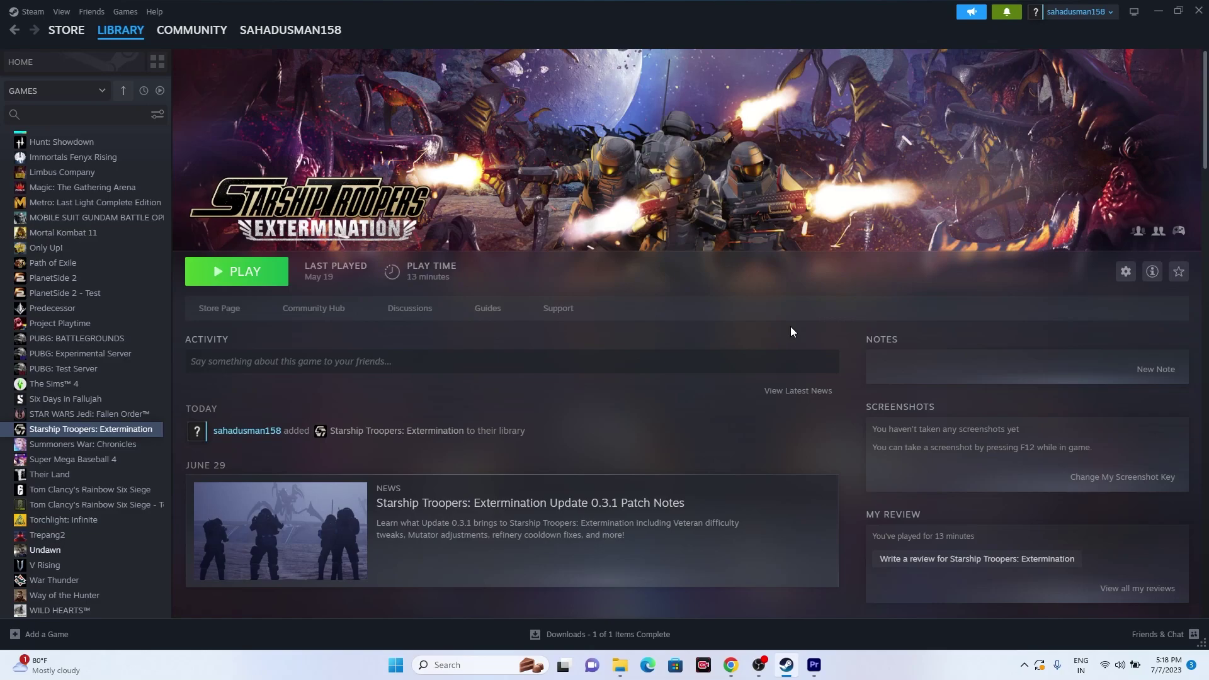
{"action": "left_click", "coordinate": [621, 665]}
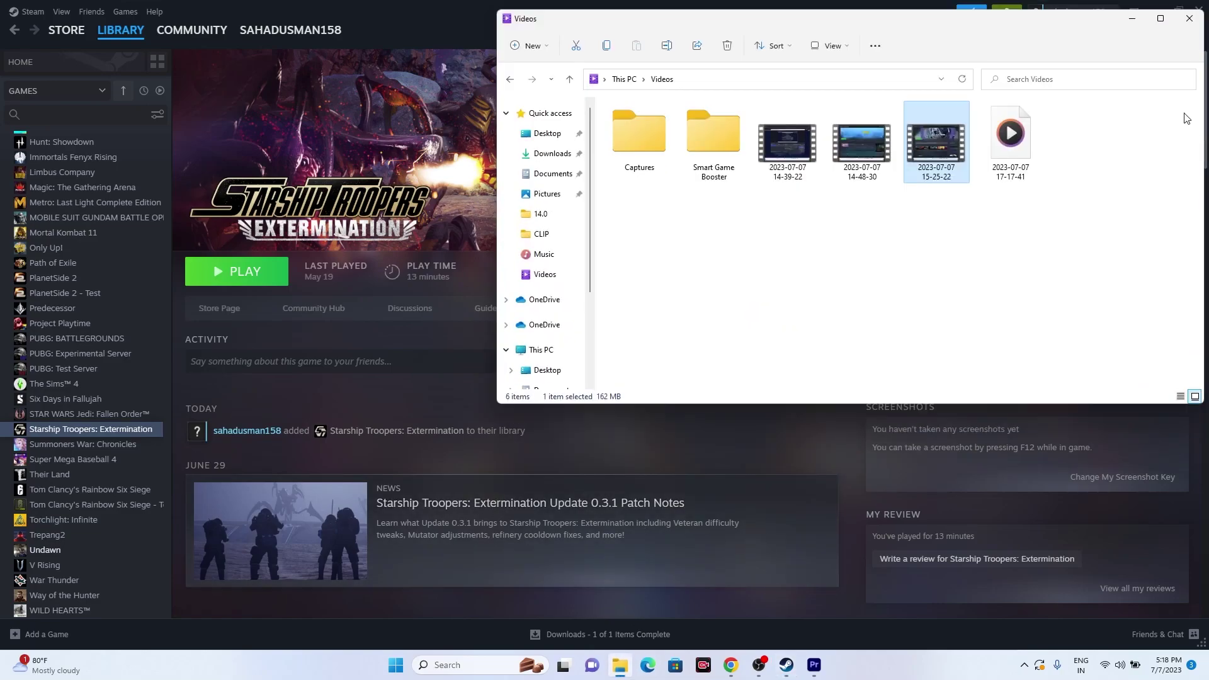
{"action": "left_click", "coordinate": [1189, 18]}
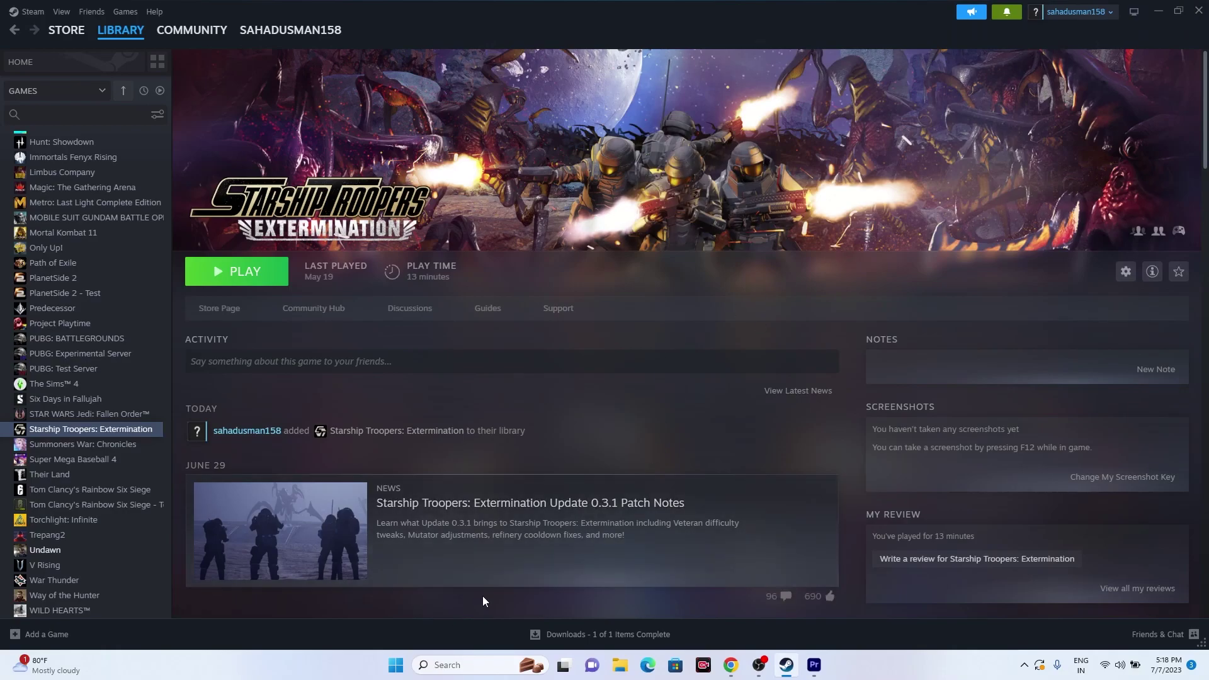
Show the Windows power options for restarting the computer, and close them without choosing one
{"action": "left_click", "coordinate": [399, 666]}
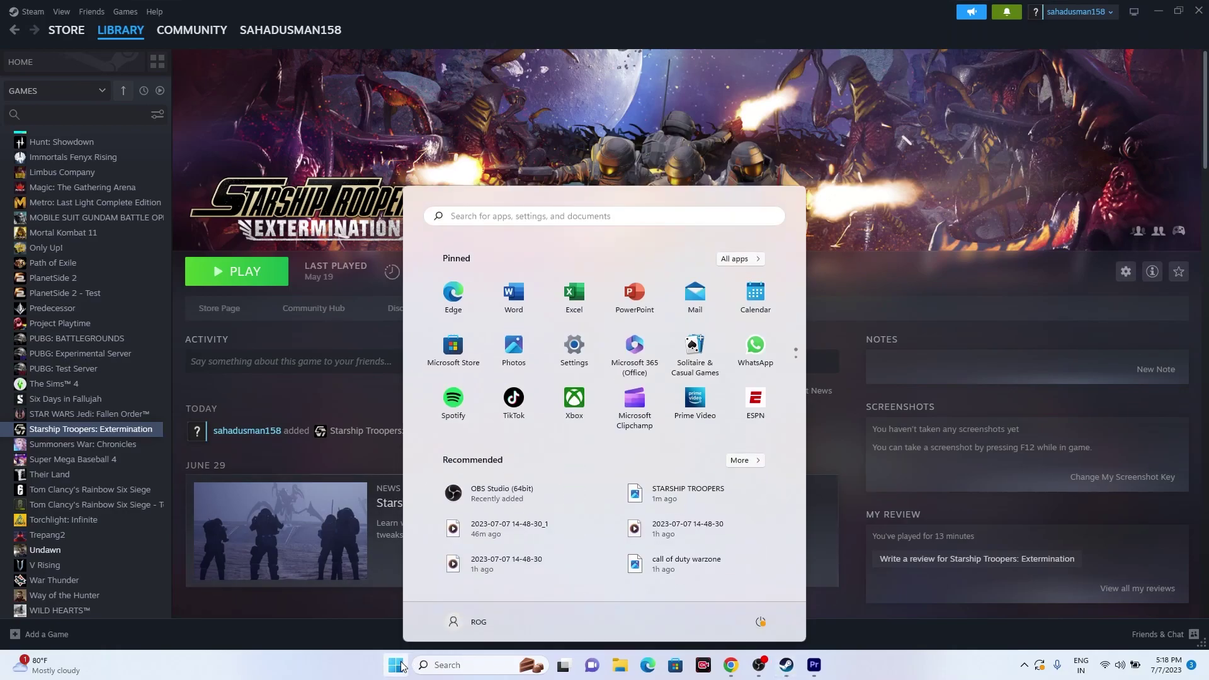
{"action": "left_click", "coordinate": [760, 623]}
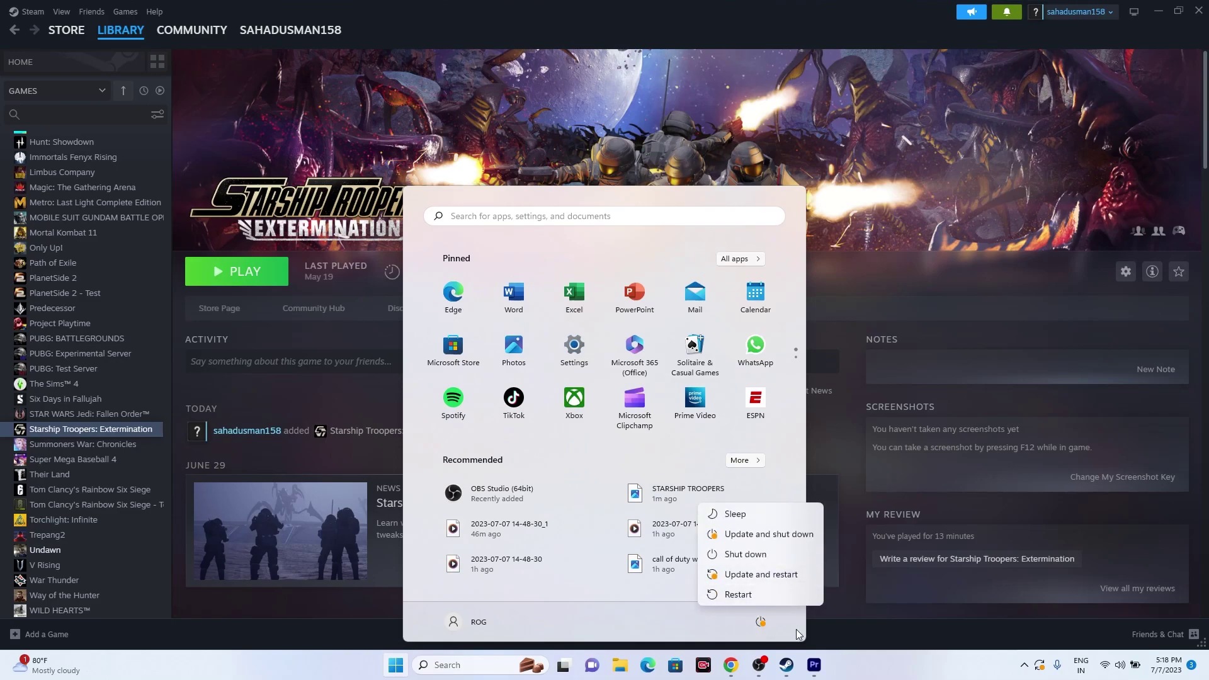
{"action": "key", "text": "Escape"}
{"action": "key", "text": "Escape"}
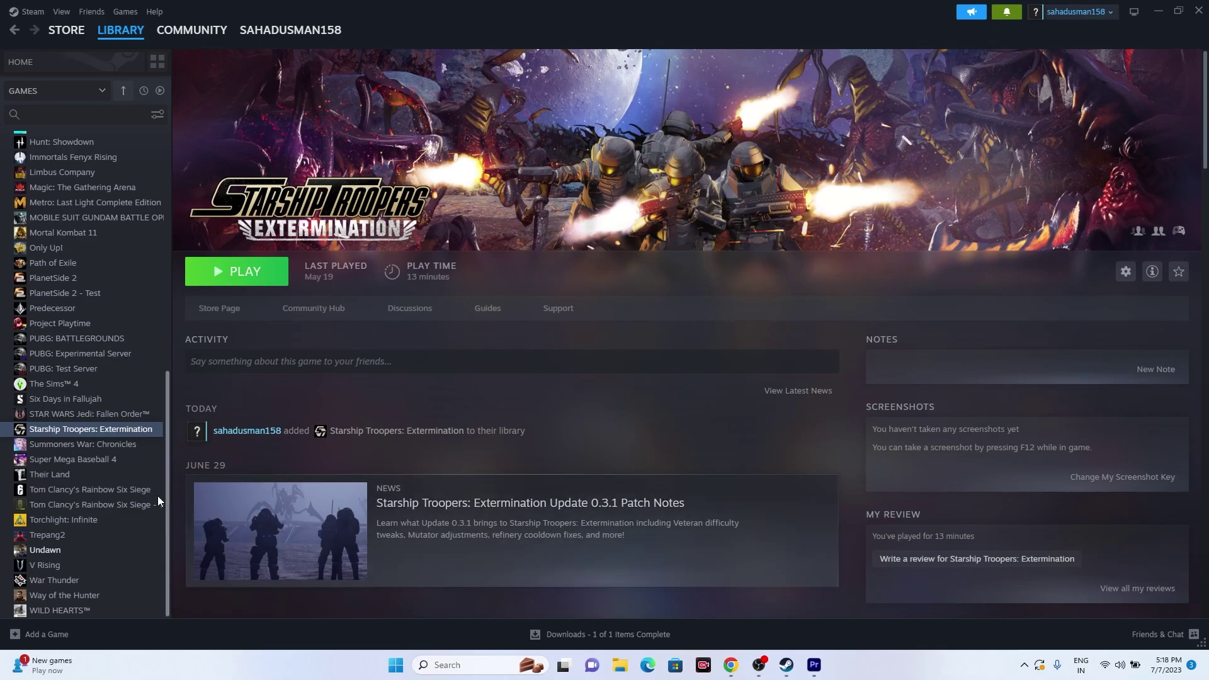
Verify the integrity of the installed Starship Troopers: Extermination files from the game's properties, and close the properties
{"action": "left_click", "coordinate": [66, 431]}
{"action": "right_click", "coordinate": [67, 430]}
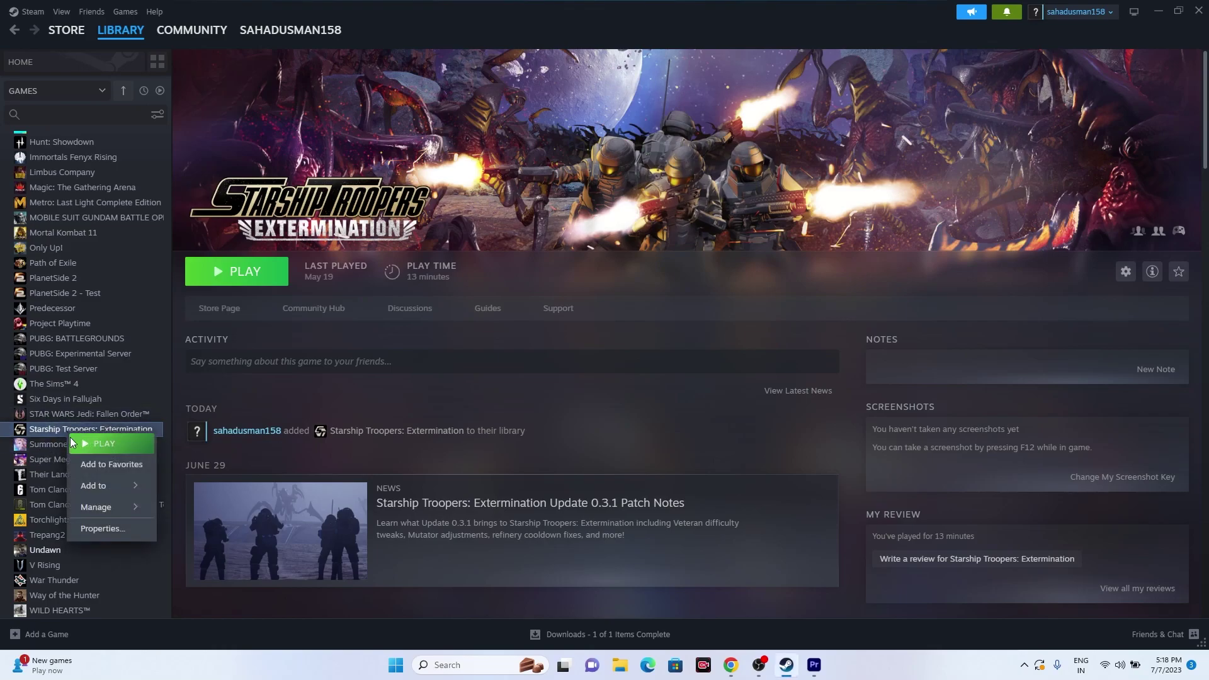
{"action": "left_click", "coordinate": [82, 531]}
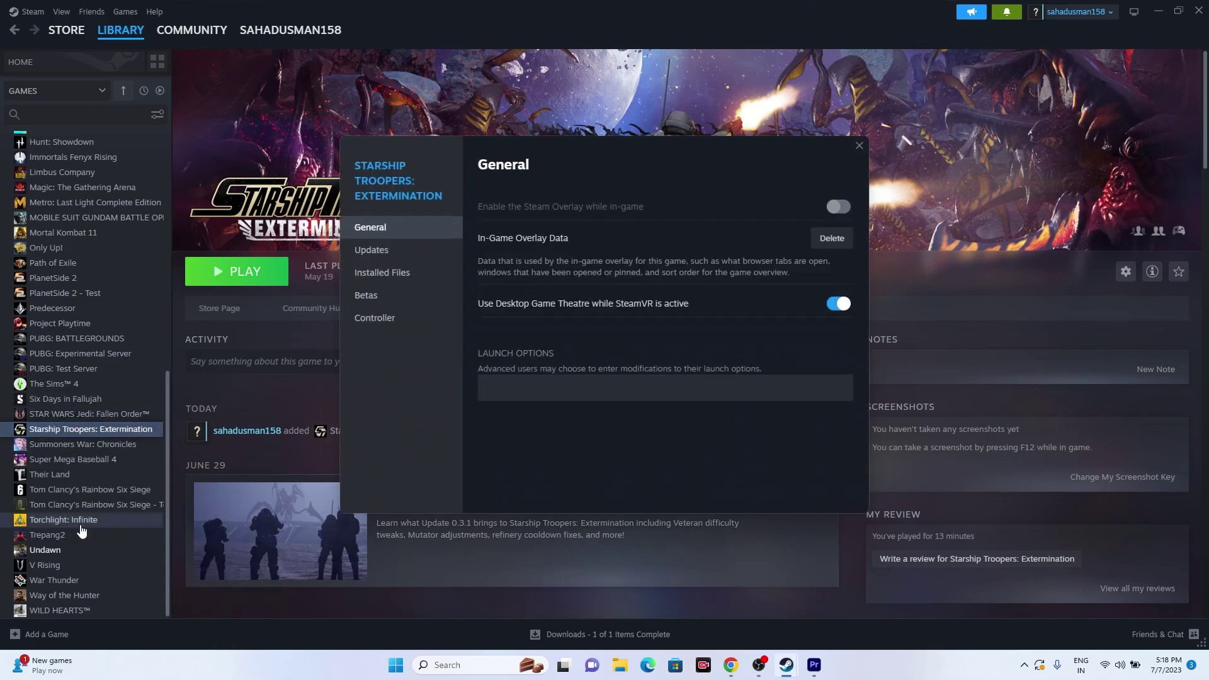
{"action": "left_click", "coordinate": [385, 274]}
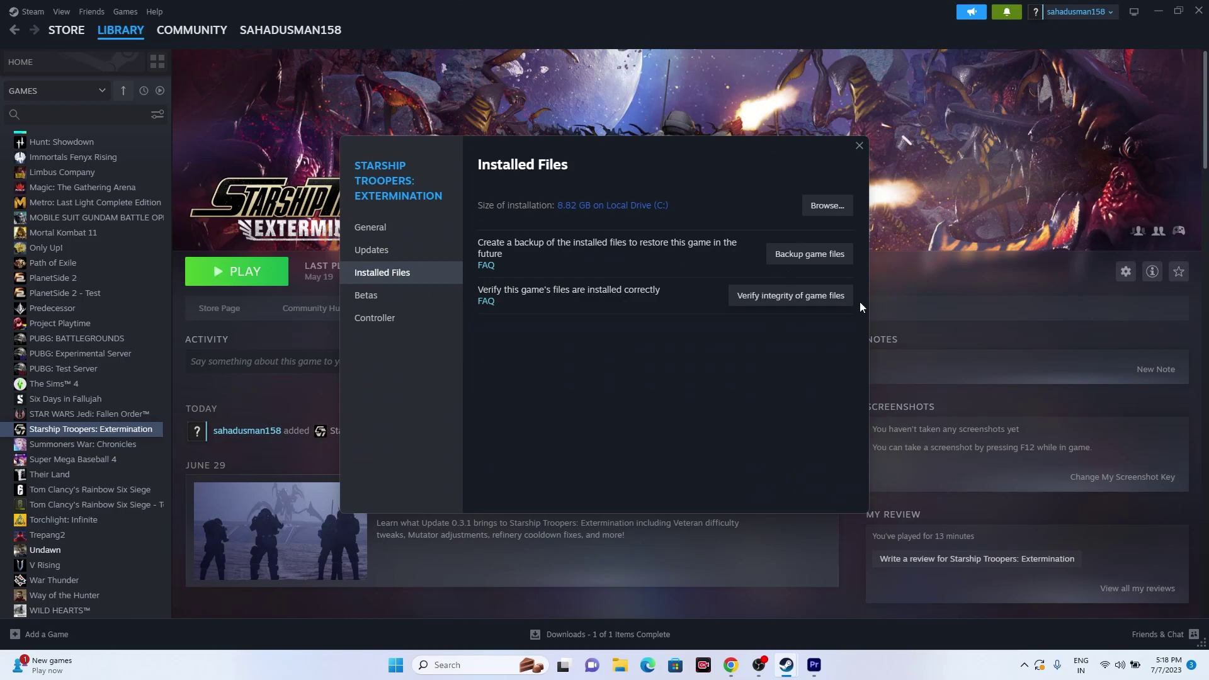
{"action": "left_click", "coordinate": [797, 301]}
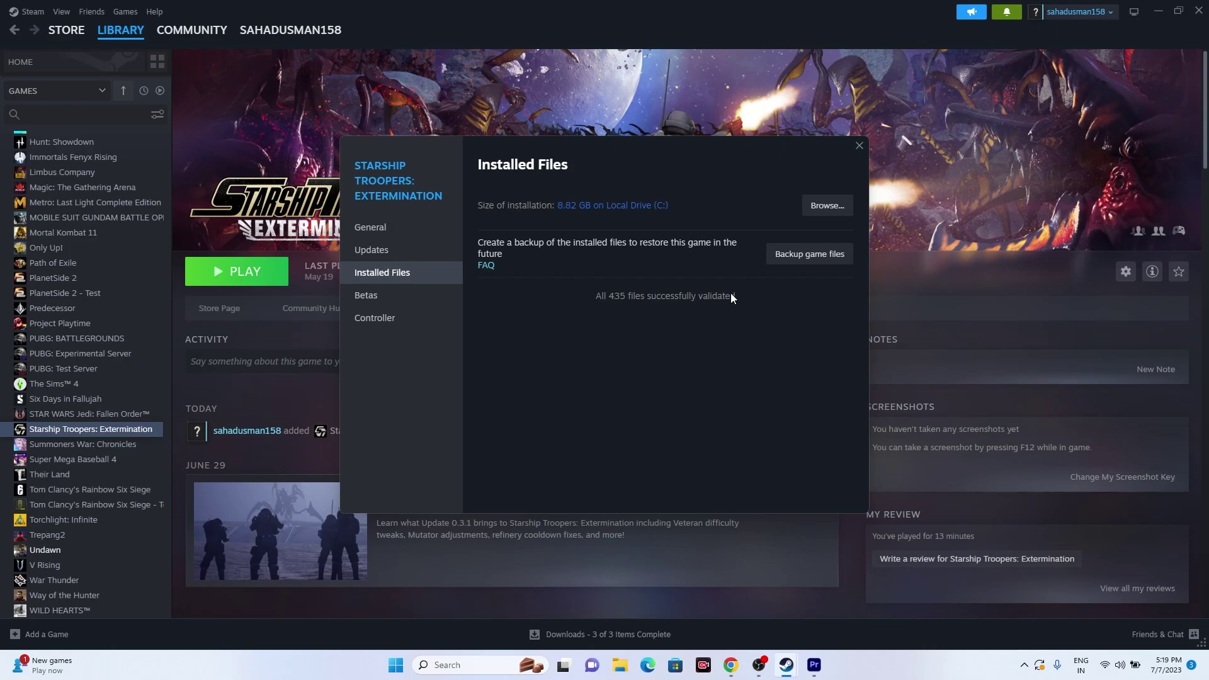
{"action": "left_click", "coordinate": [859, 146]}
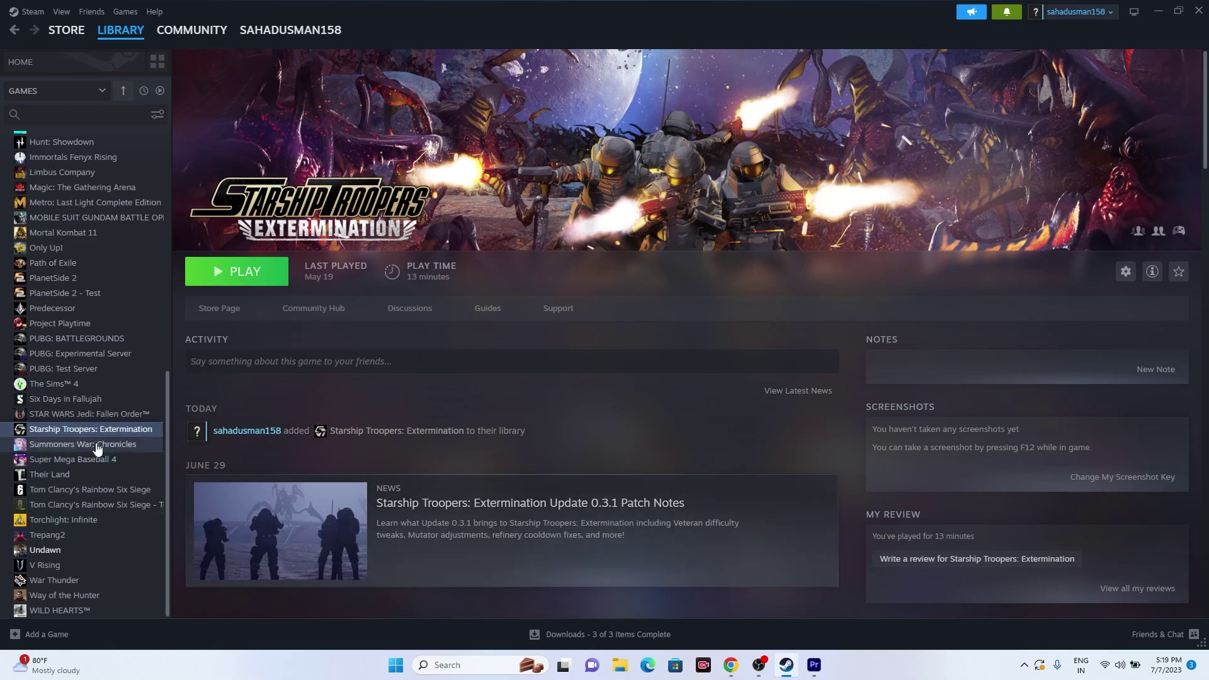
Browse to the installation folder of Starship Troopers: Extermination from its installed-files properties, and minimize Steam
{"action": "right_click", "coordinate": [86, 428]}
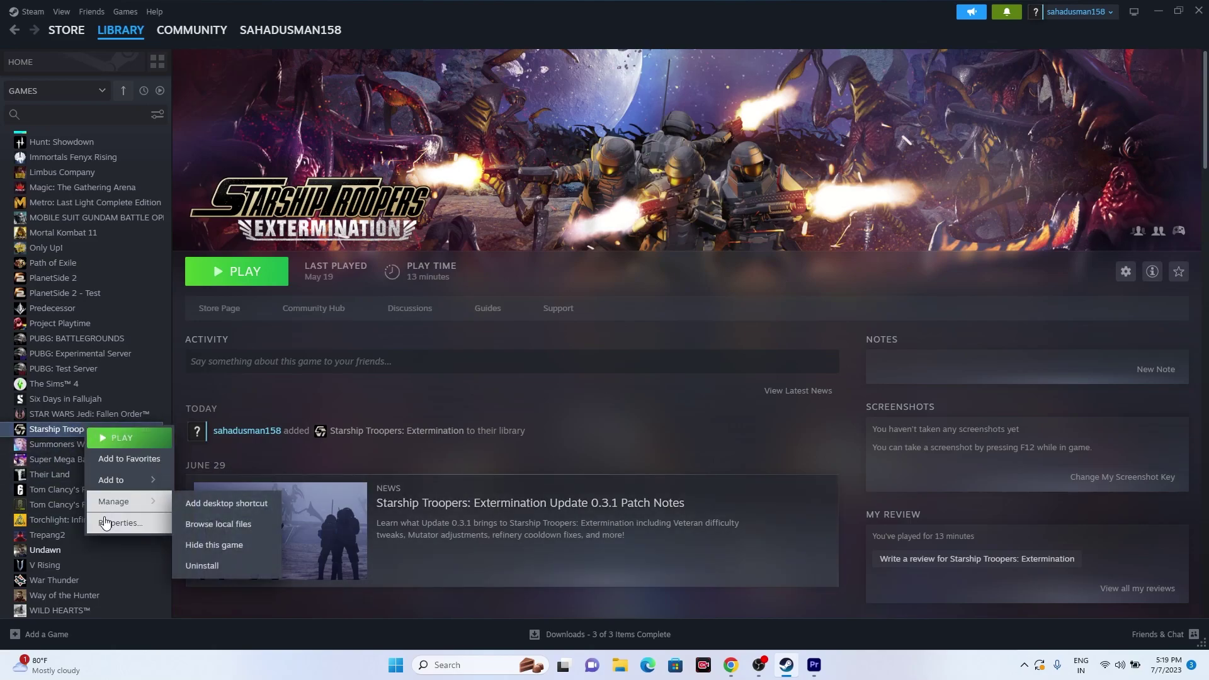
{"action": "left_click", "coordinate": [107, 523]}
{"action": "left_click", "coordinate": [391, 277]}
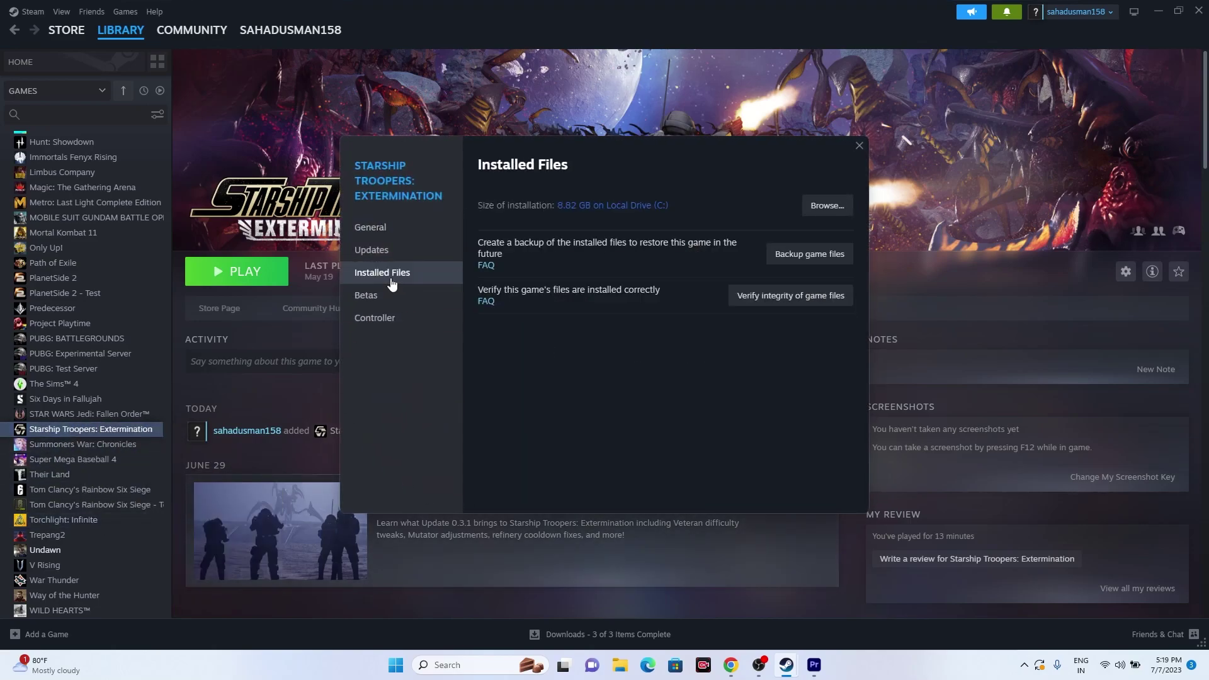
{"action": "left_click", "coordinate": [821, 206]}
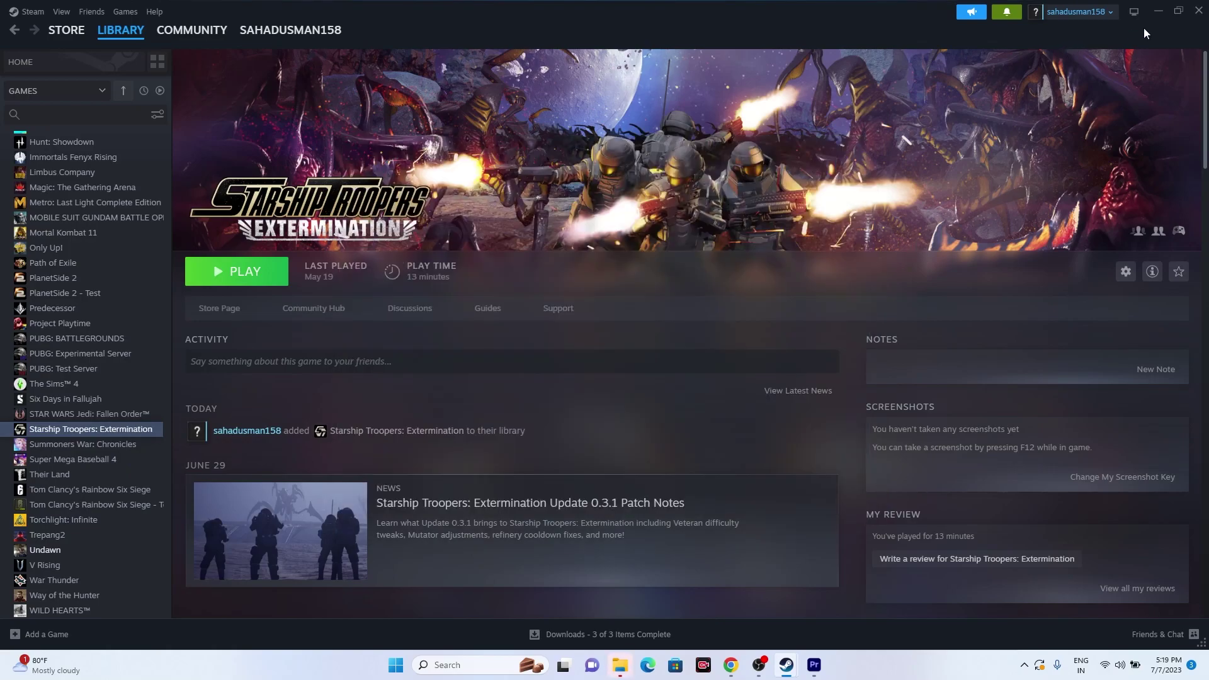
{"action": "left_click", "coordinate": [1159, 12]}
{"action": "left_click", "coordinate": [1161, 18]}
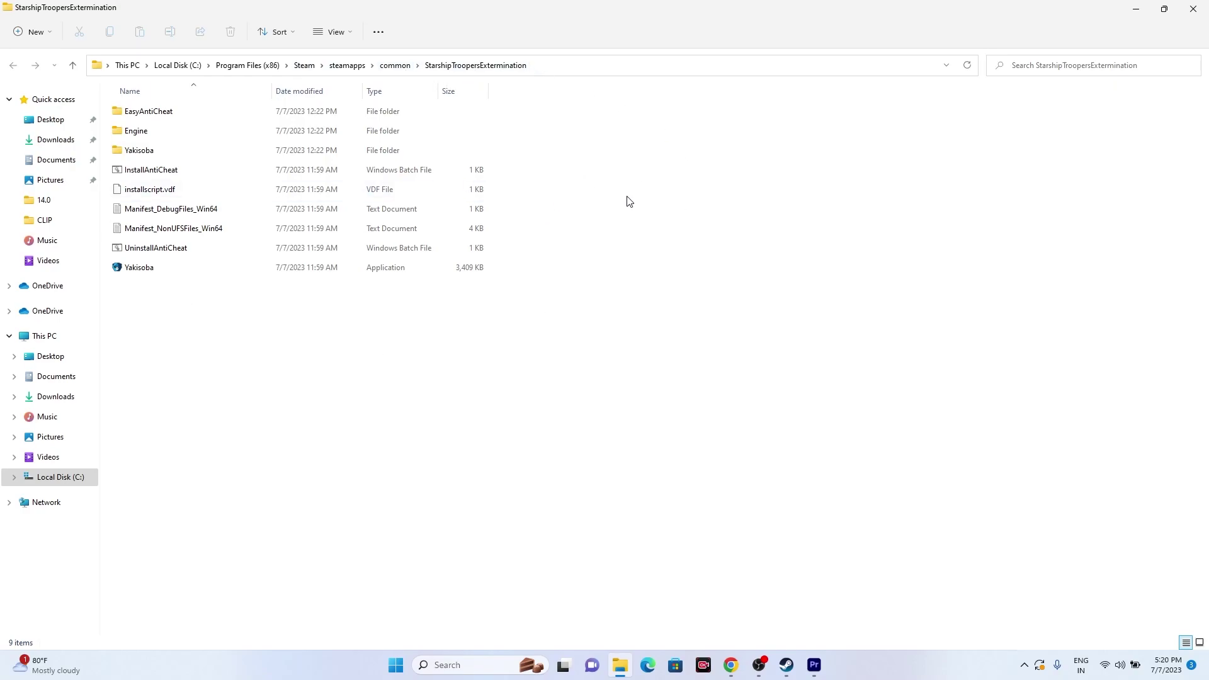
Look through the Engine, Binaries and ThirdParty folders, return to the StarshipTroopersExtermination folder and select the Yakisoba application
{"action": "double_click", "coordinate": [158, 132]}
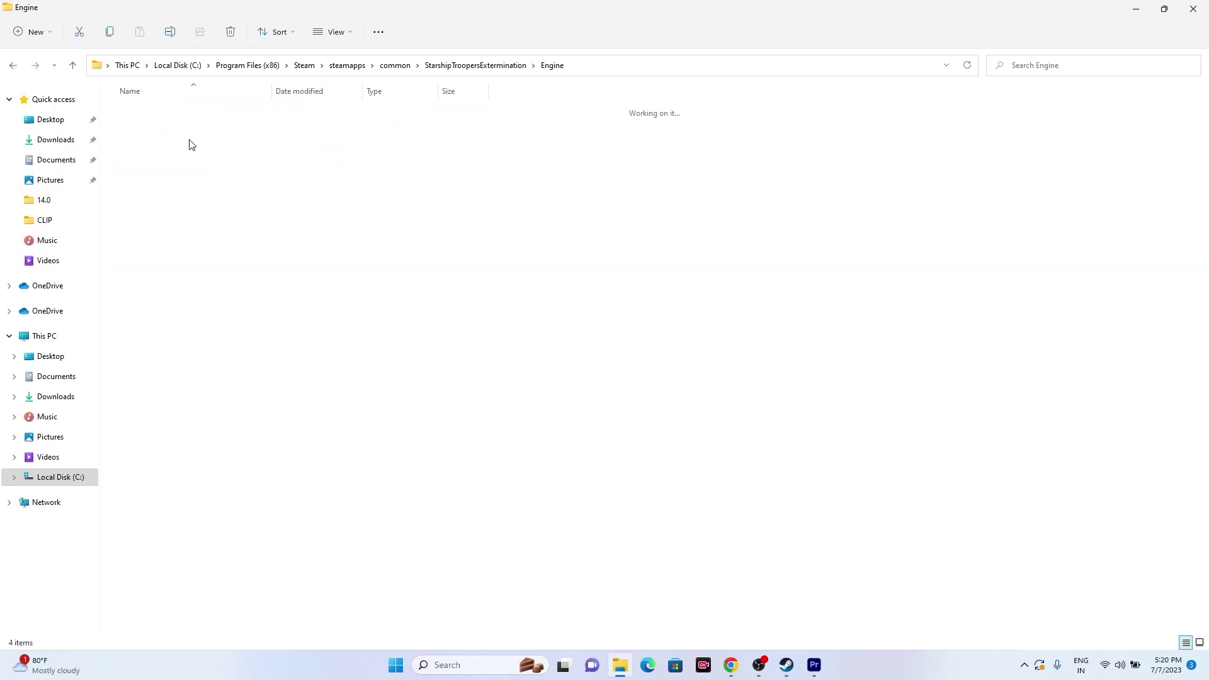
{"action": "double_click", "coordinate": [151, 115]}
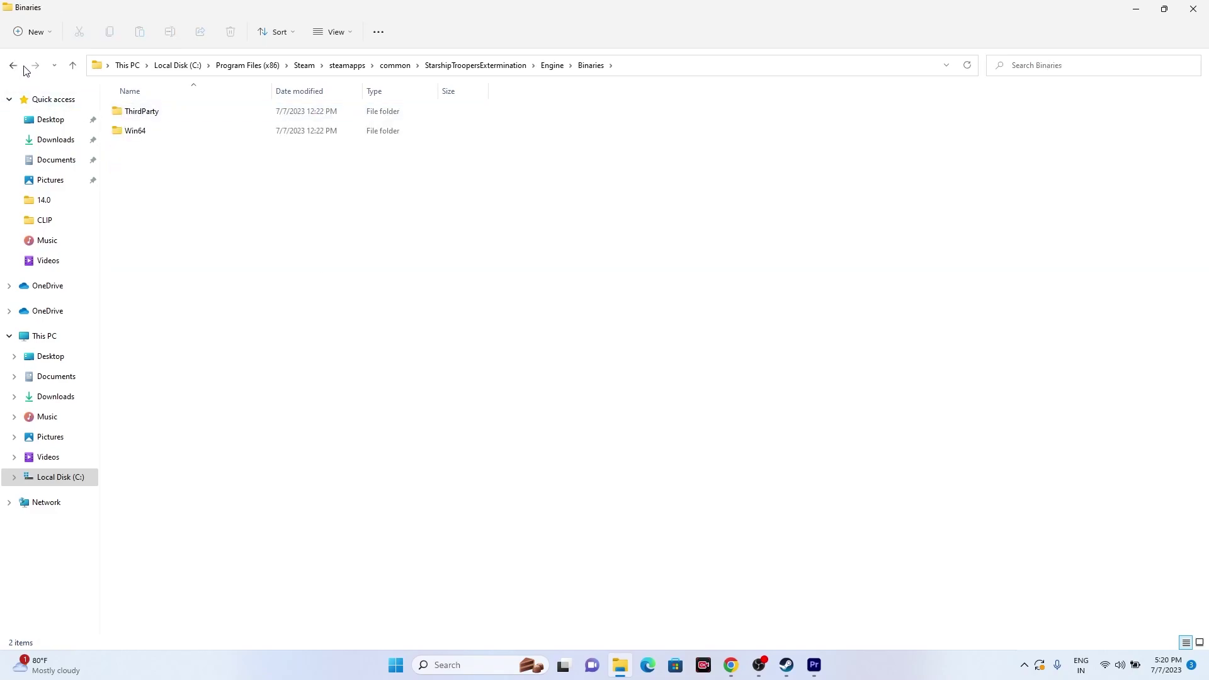
{"action": "left_click", "coordinate": [153, 137]}
{"action": "double_click", "coordinate": [142, 112]}
{"action": "key", "text": "alt+Left"}
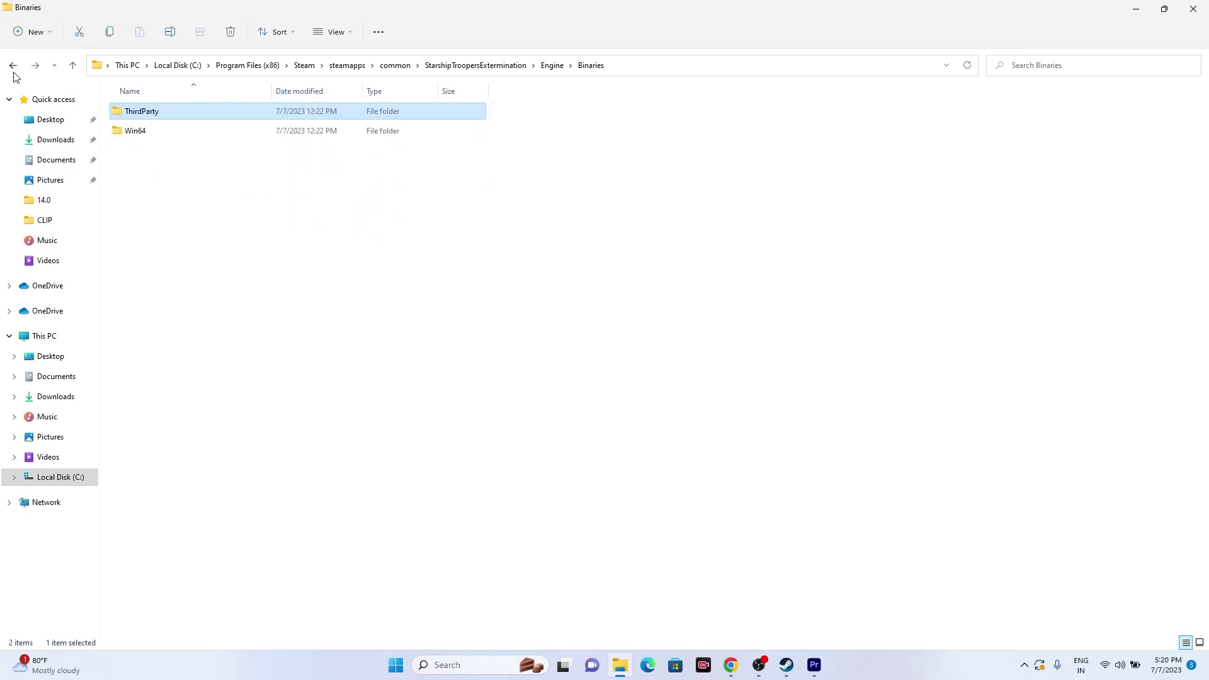
{"action": "left_click", "coordinate": [20, 71]}
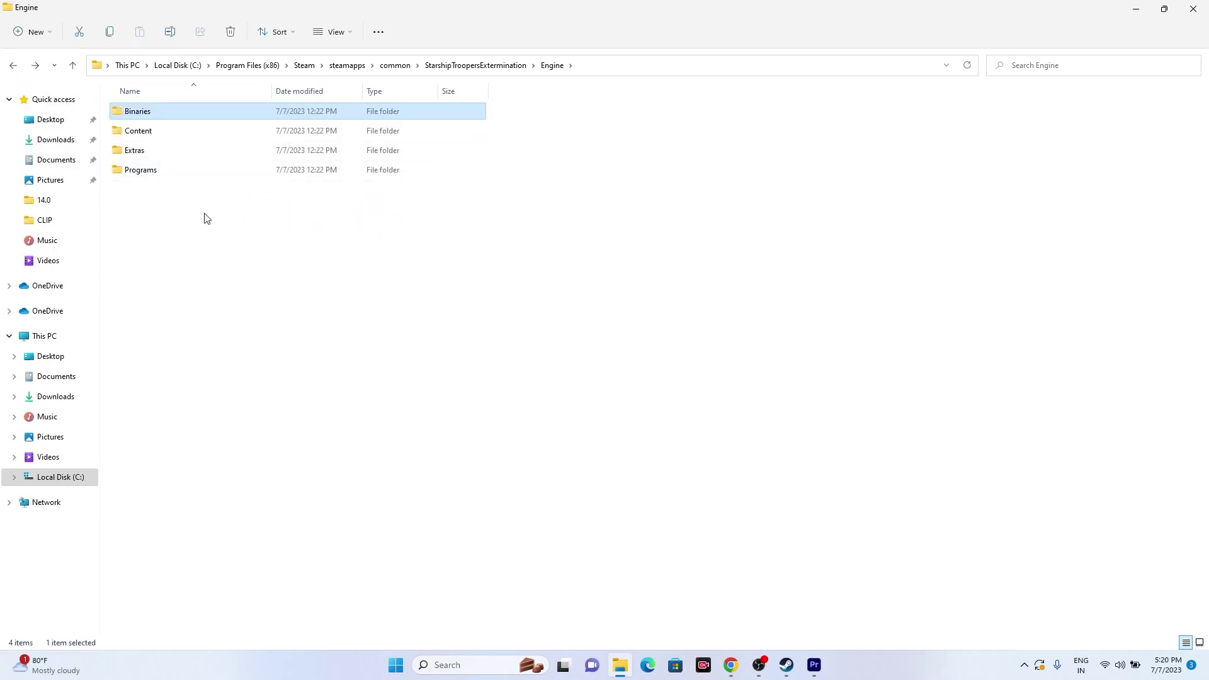
{"action": "left_click", "coordinate": [154, 202]}
{"action": "left_click", "coordinate": [14, 70]}
{"action": "left_click", "coordinate": [208, 303]}
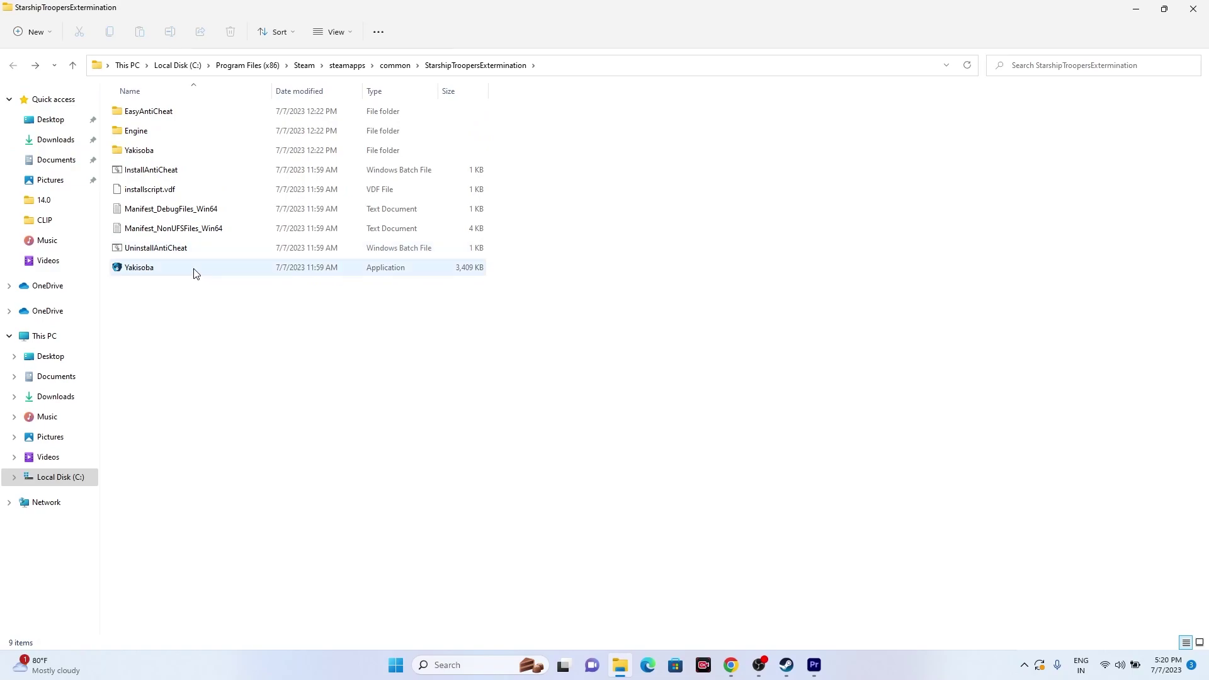
{"action": "mouse_move", "coordinate": [194, 273]}
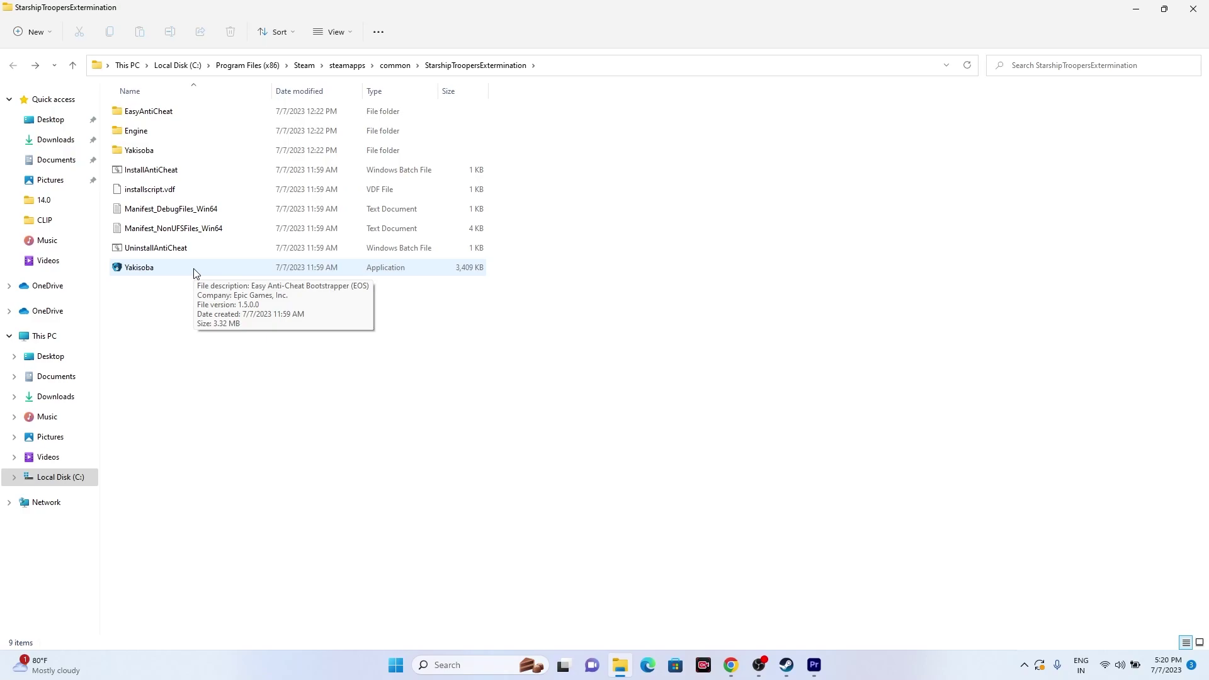
{"action": "left_click", "coordinate": [194, 269]}
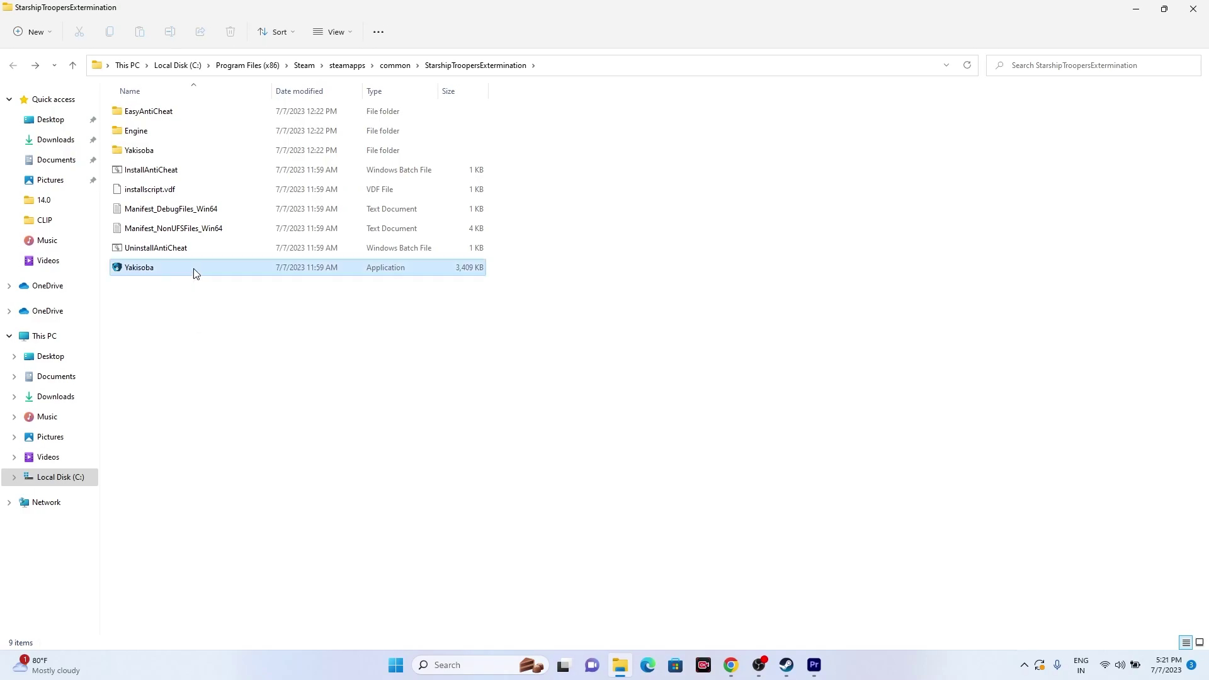
Close the game's properties window left open behind File Explorer, and return to the StarshipTroopersExtermination folder
{"action": "left_click", "coordinate": [1139, 11]}
{"action": "left_click", "coordinate": [860, 147]}
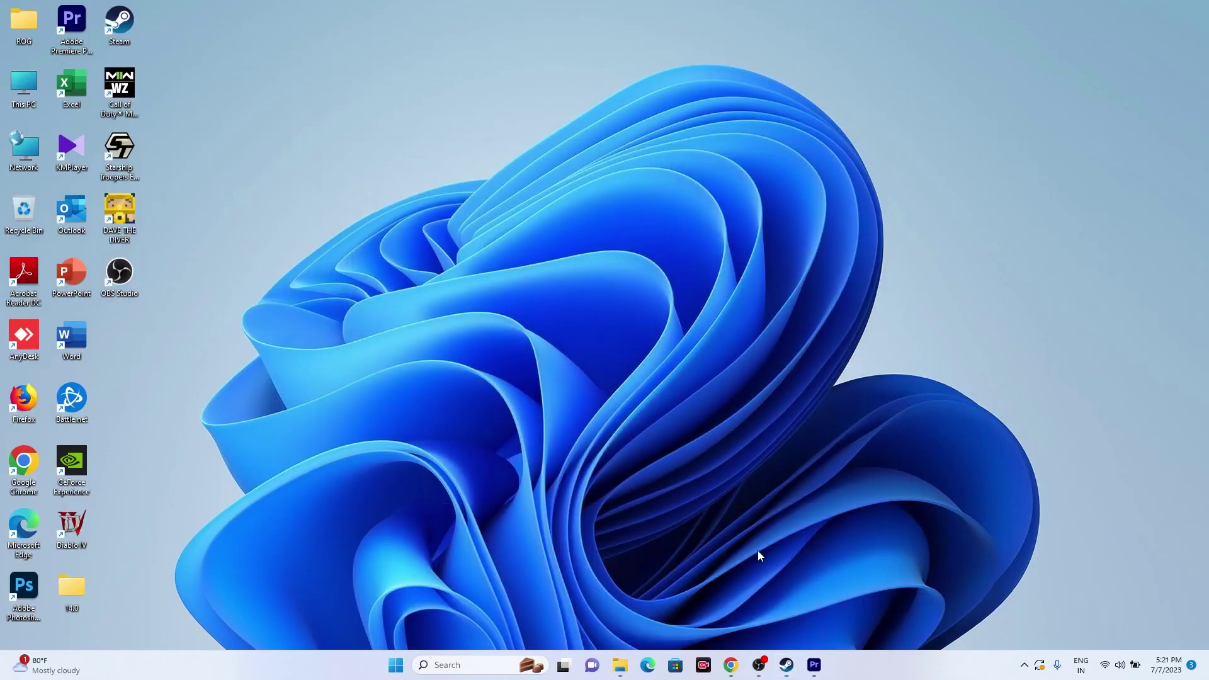
{"action": "left_click", "coordinate": [786, 665]}
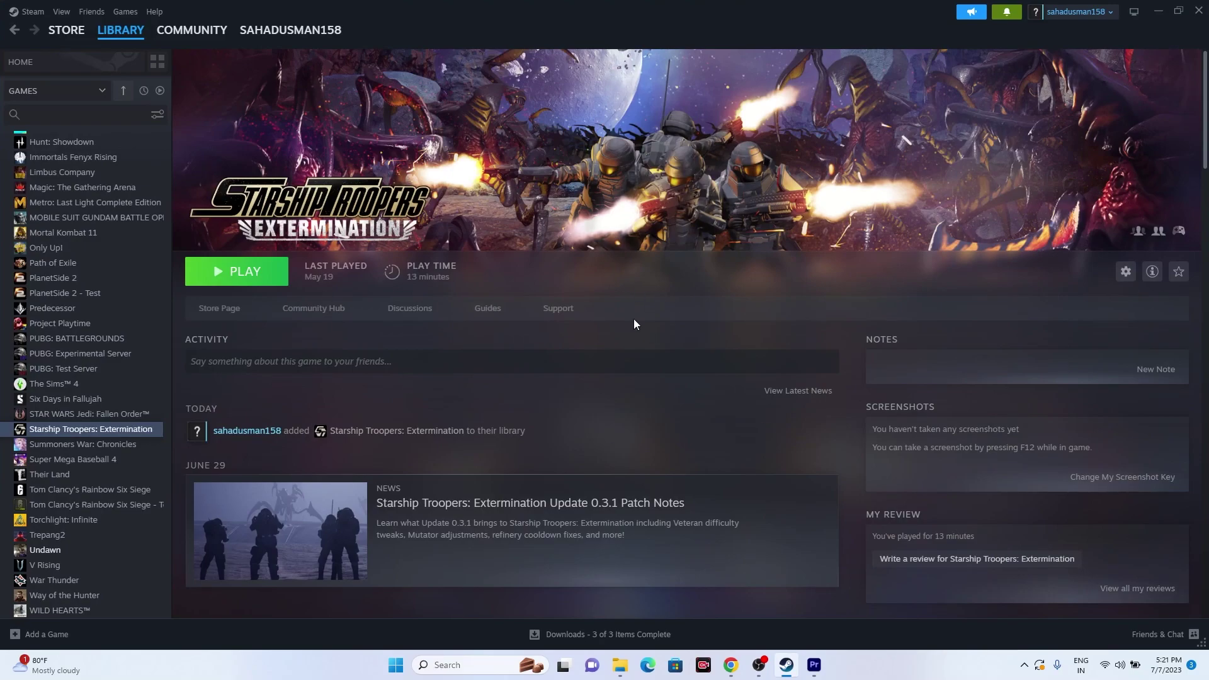
{"action": "left_click", "coordinate": [620, 665]}
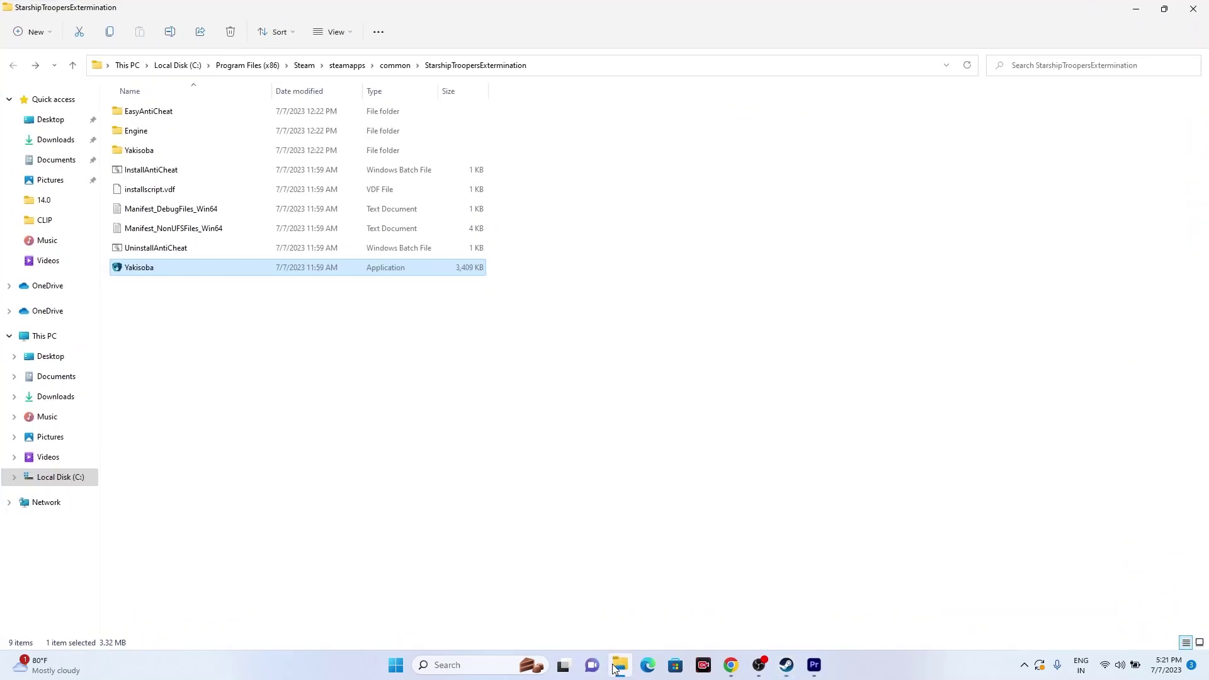
{"action": "left_click", "coordinate": [779, 349]}
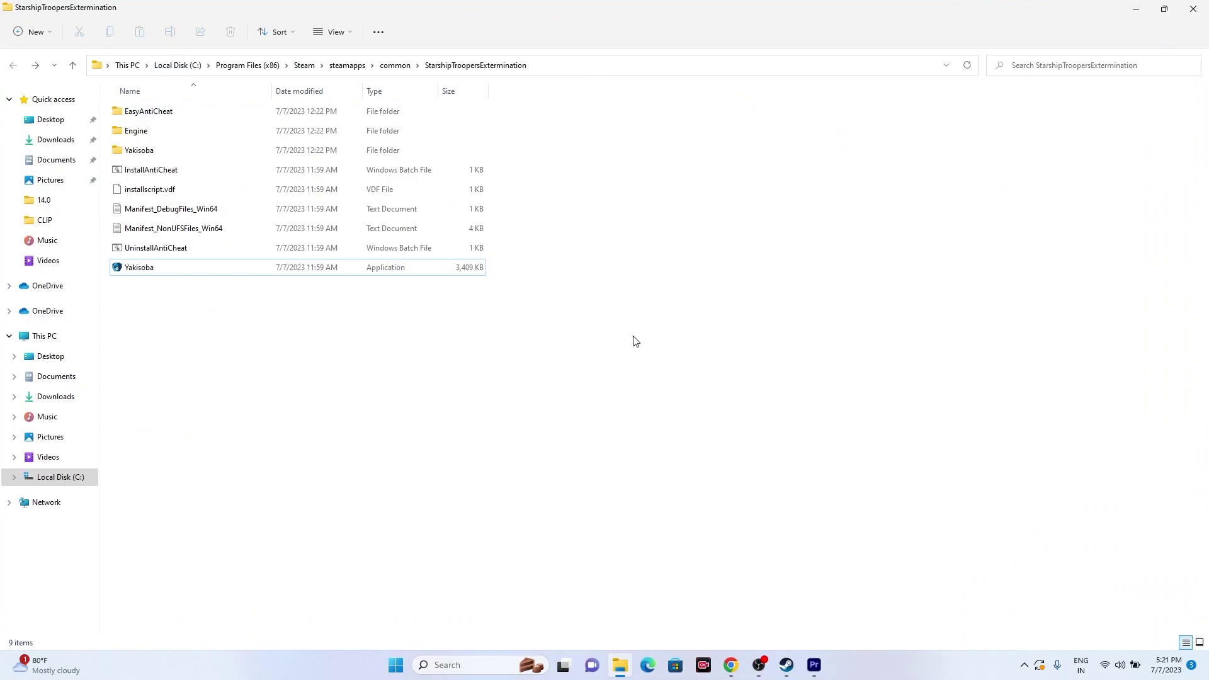
Set the Yakisoba application to always run as an administrator in its compatibility properties, and apply the change
{"action": "left_click", "coordinate": [173, 273]}
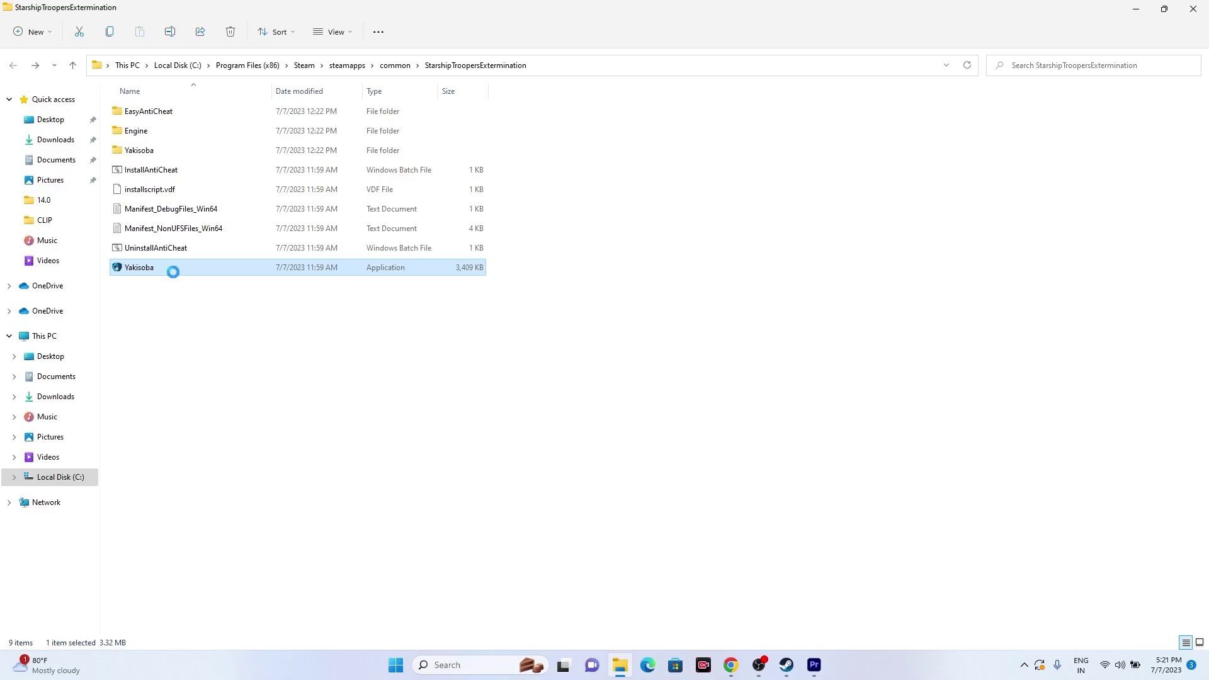
{"action": "right_click", "coordinate": [175, 277]}
{"action": "left_click", "coordinate": [211, 442]}
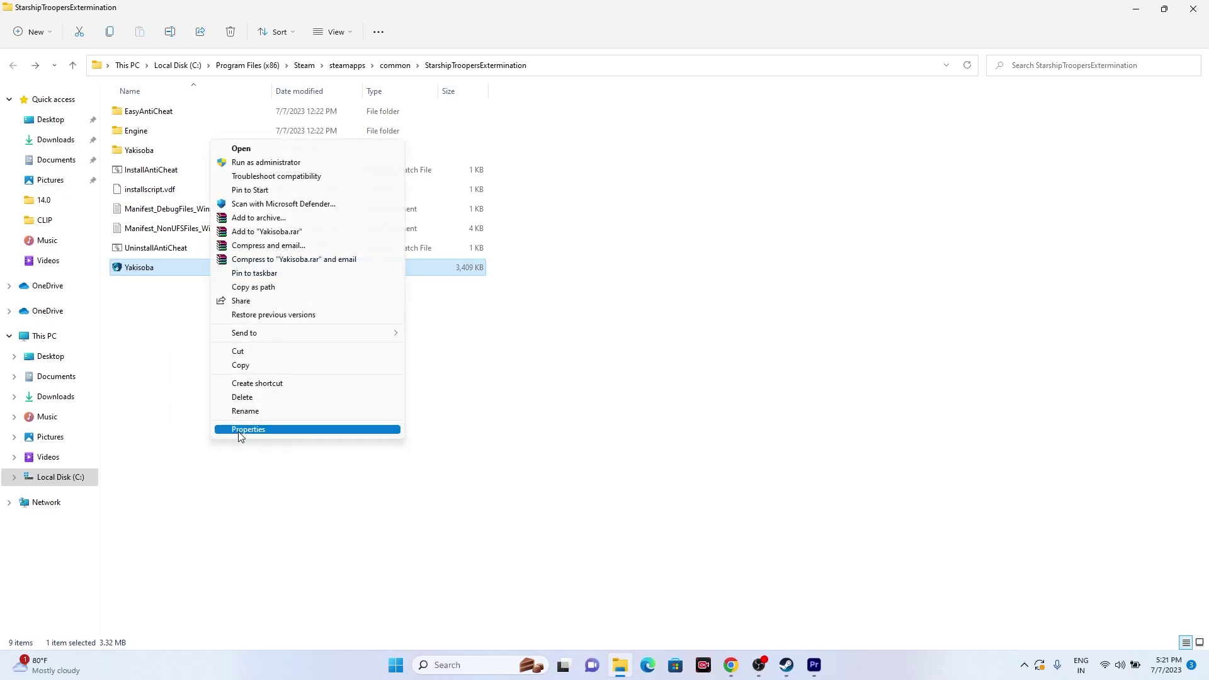
{"action": "left_click", "coordinate": [238, 430]}
{"action": "left_click", "coordinate": [302, 318]}
{"action": "left_click_drag", "start_coordinate": [346, 292], "coordinate": [296, 95]}
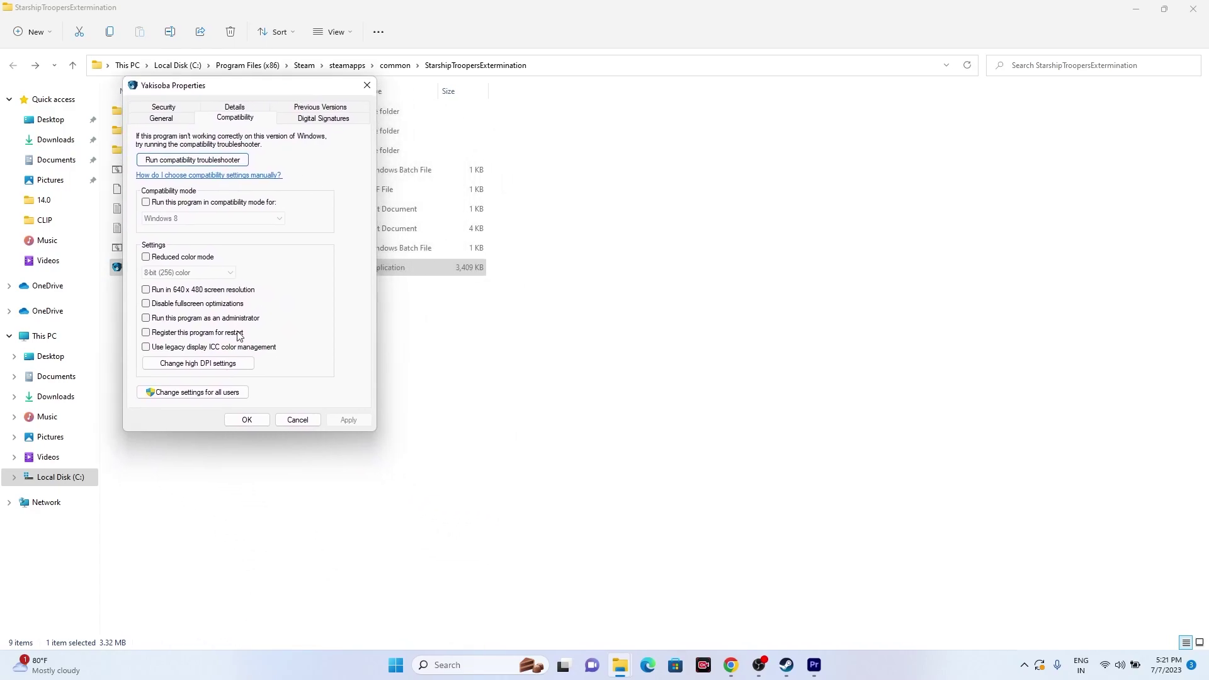
{"action": "left_click", "coordinate": [147, 318]}
{"action": "left_click", "coordinate": [347, 419]}
{"action": "left_click", "coordinate": [247, 420]}
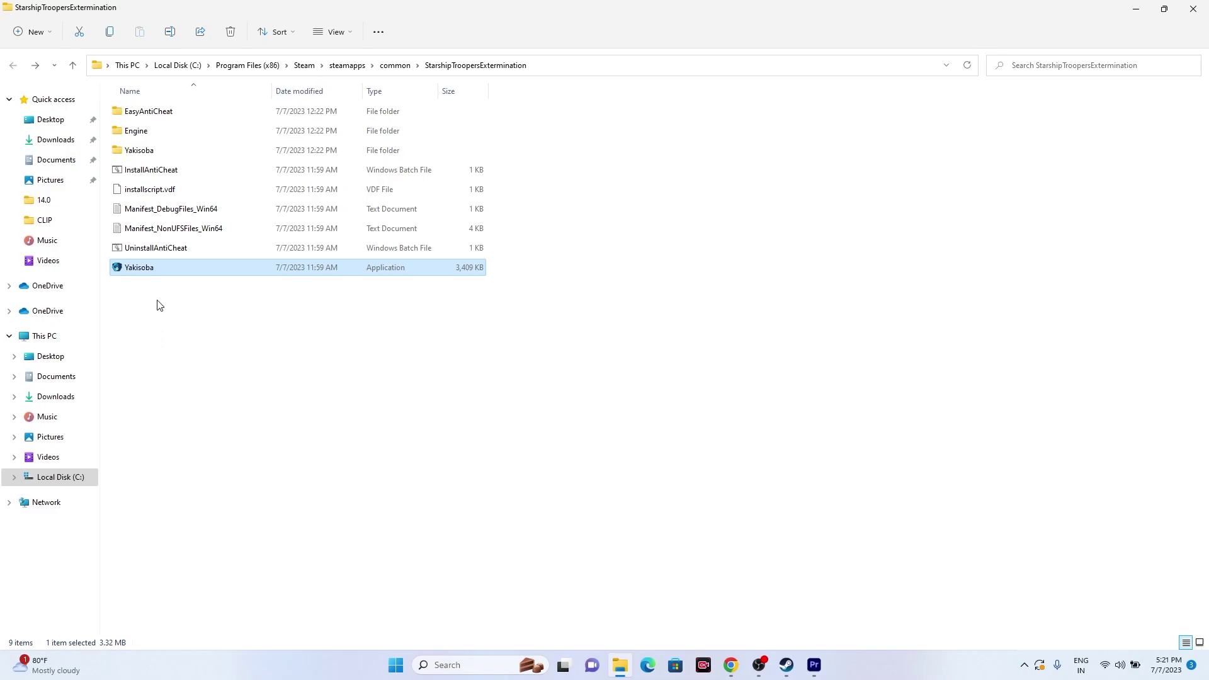
Try compatibility mode for the Yakisoba application with Windows 7 and Windows 8, and close its properties without applying
{"action": "right_click", "coordinate": [157, 278]}
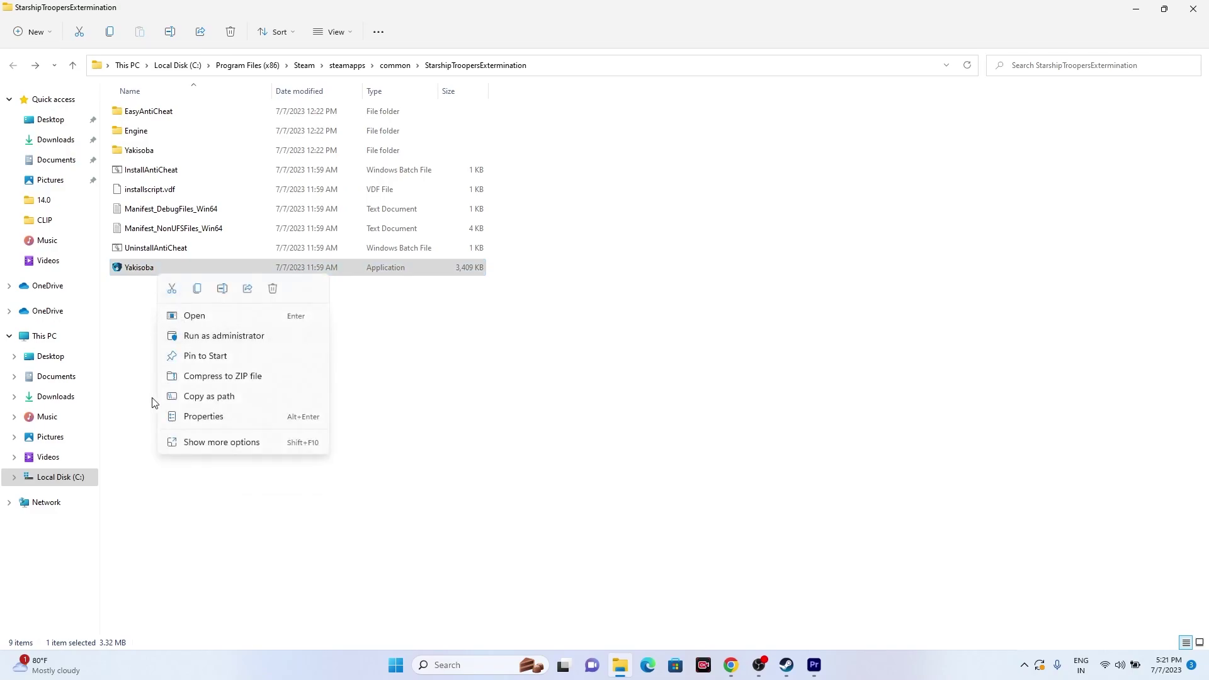
{"action": "left_click", "coordinate": [188, 441]}
{"action": "left_click", "coordinate": [222, 436]}
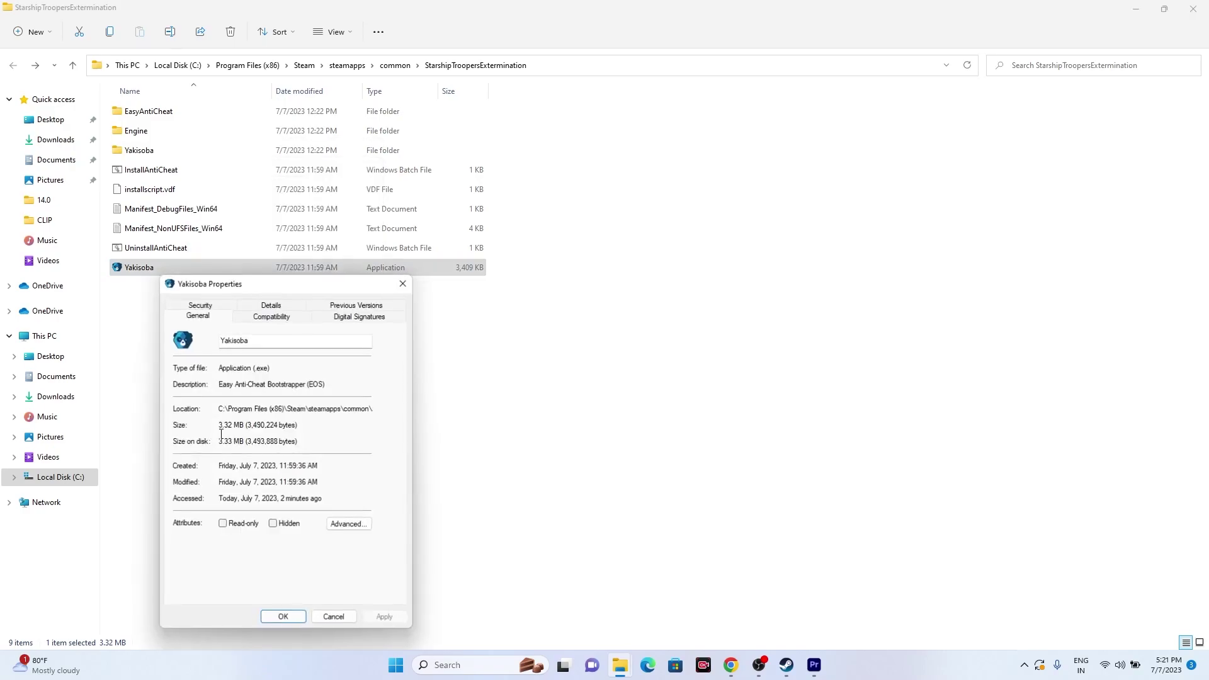
{"action": "left_click", "coordinate": [272, 315]}
{"action": "left_click_drag", "start_coordinate": [275, 293], "coordinate": [218, 193]}
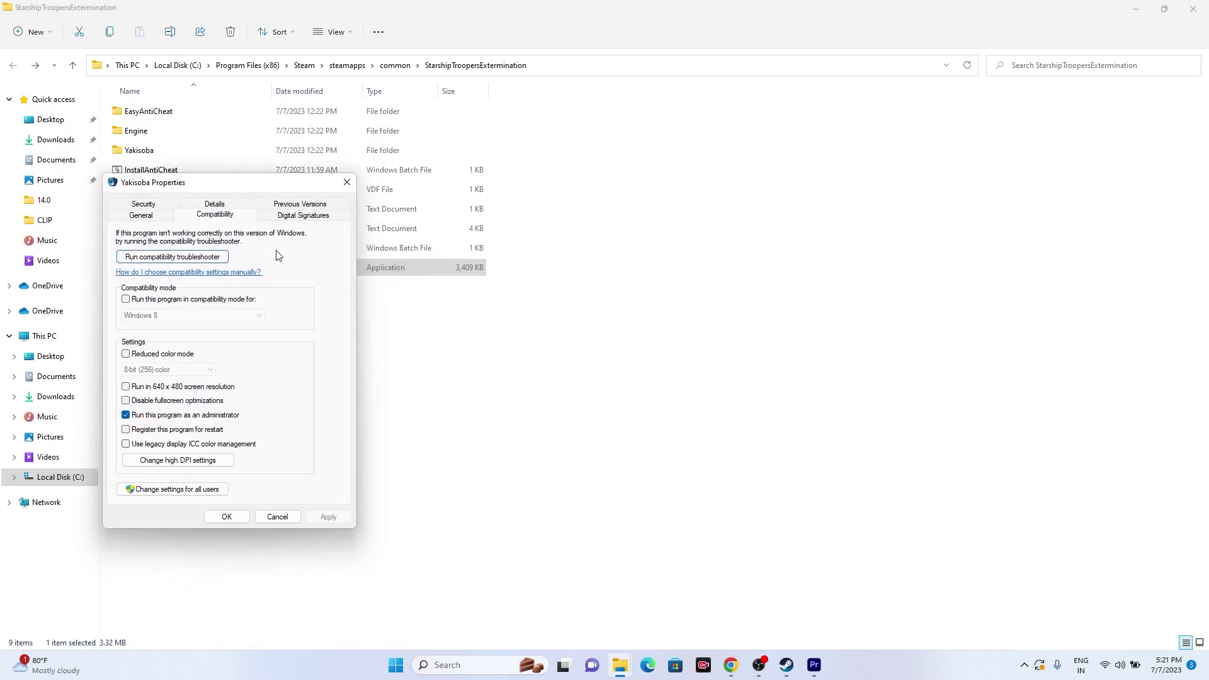
{"action": "left_click", "coordinate": [127, 300]}
{"action": "left_click", "coordinate": [171, 314]}
{"action": "left_click", "coordinate": [145, 385]}
{"action": "left_click", "coordinate": [177, 317]}
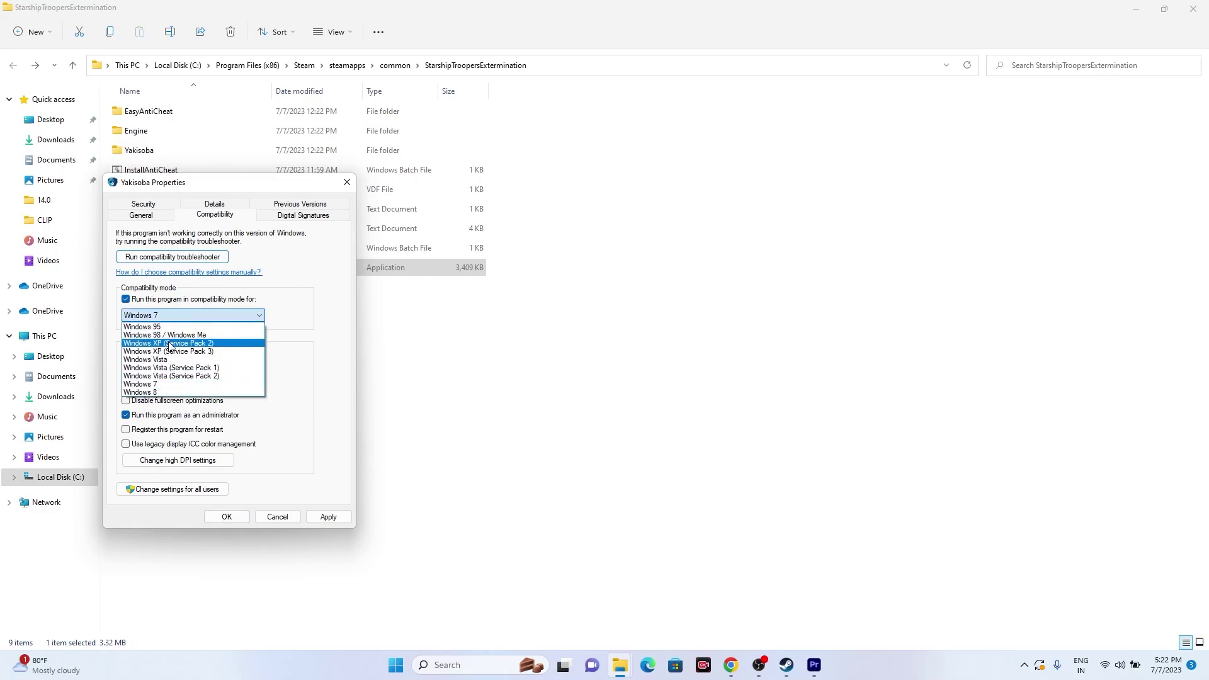
{"action": "left_click", "coordinate": [166, 392]}
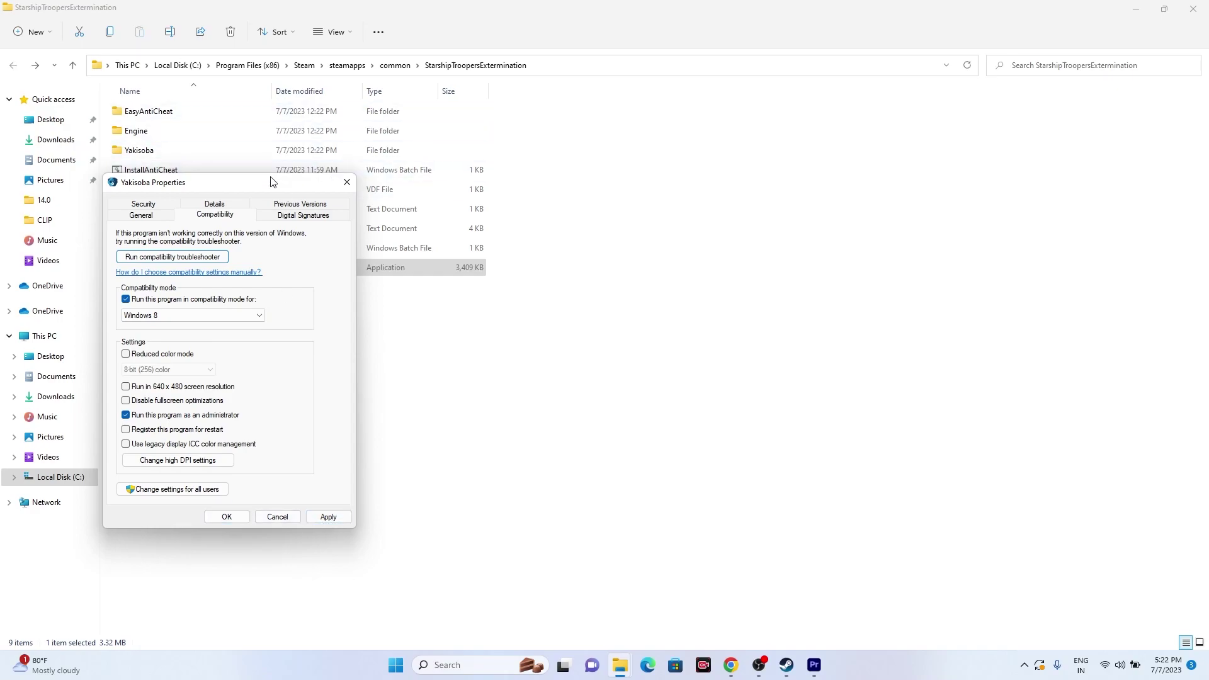
{"action": "left_click", "coordinate": [347, 182]}
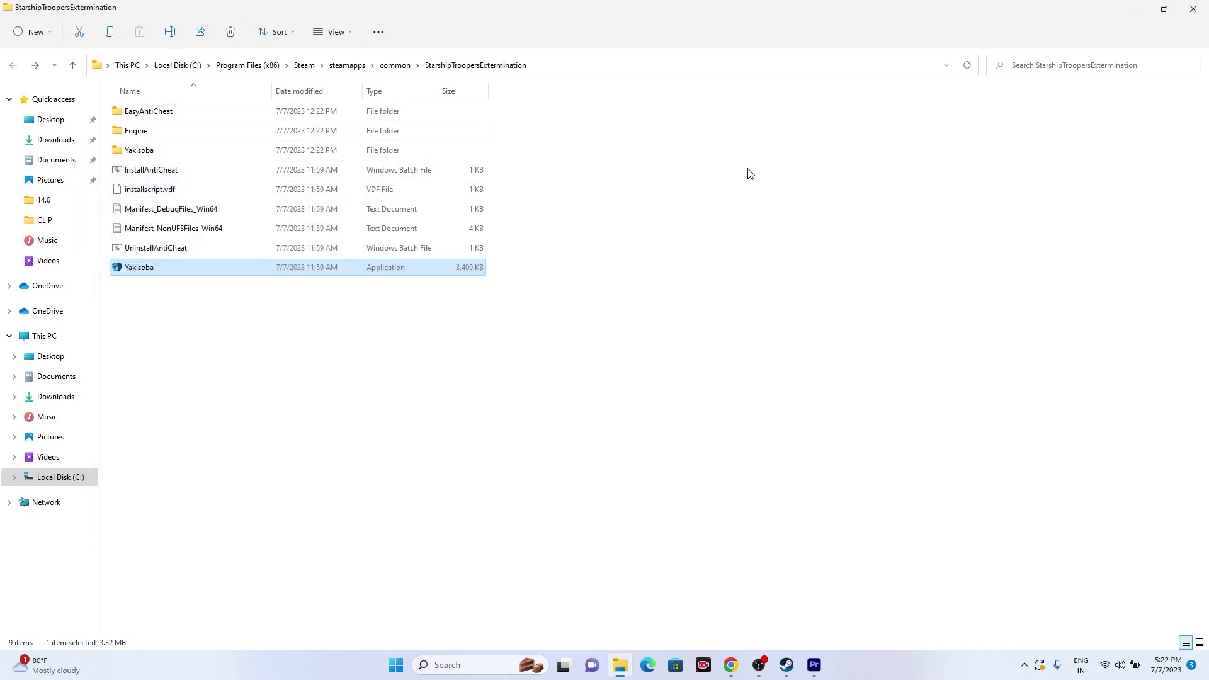
Close File Explorer, minimise Steam, and review the Language & region settings in Windows, including the list of languages that can be added
{"action": "left_click", "coordinate": [1193, 9]}
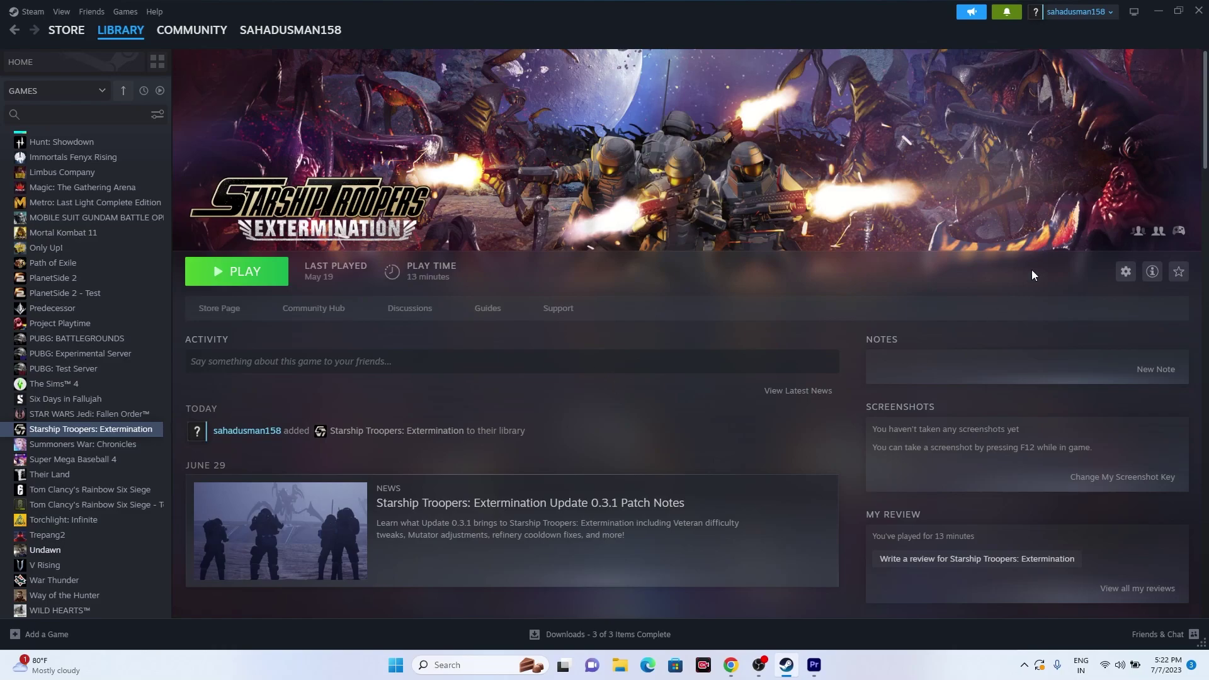
{"action": "left_click", "coordinate": [1154, 19]}
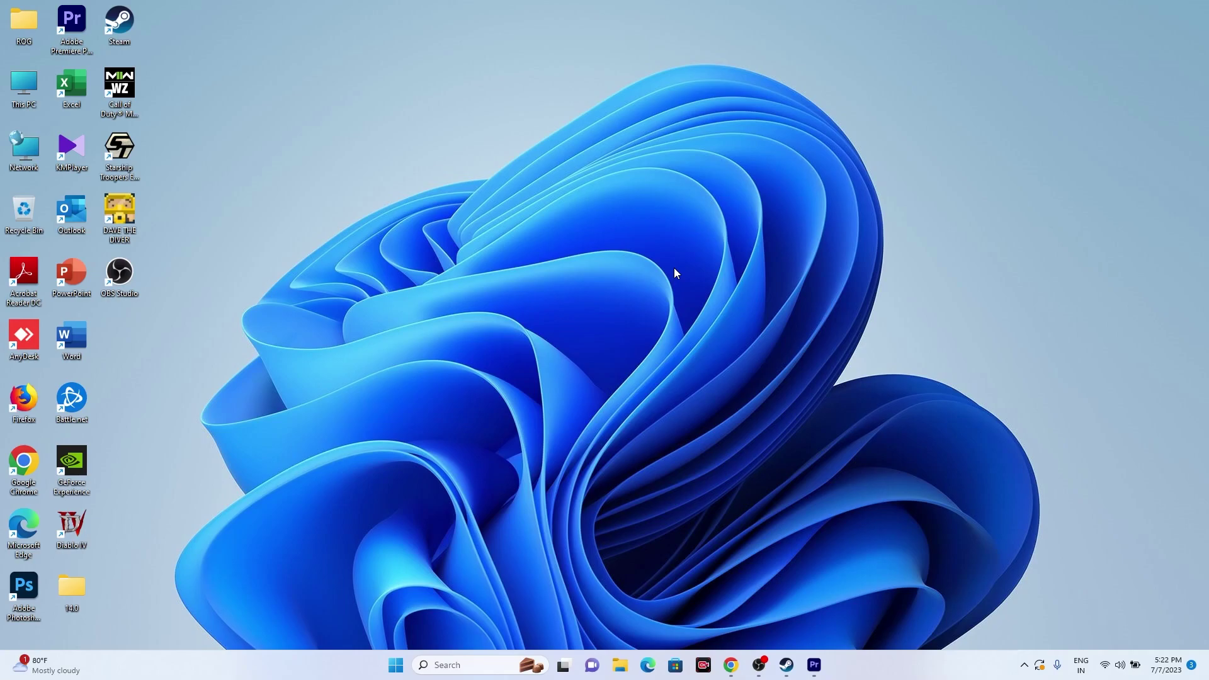
{"action": "left_click", "coordinate": [449, 665]}
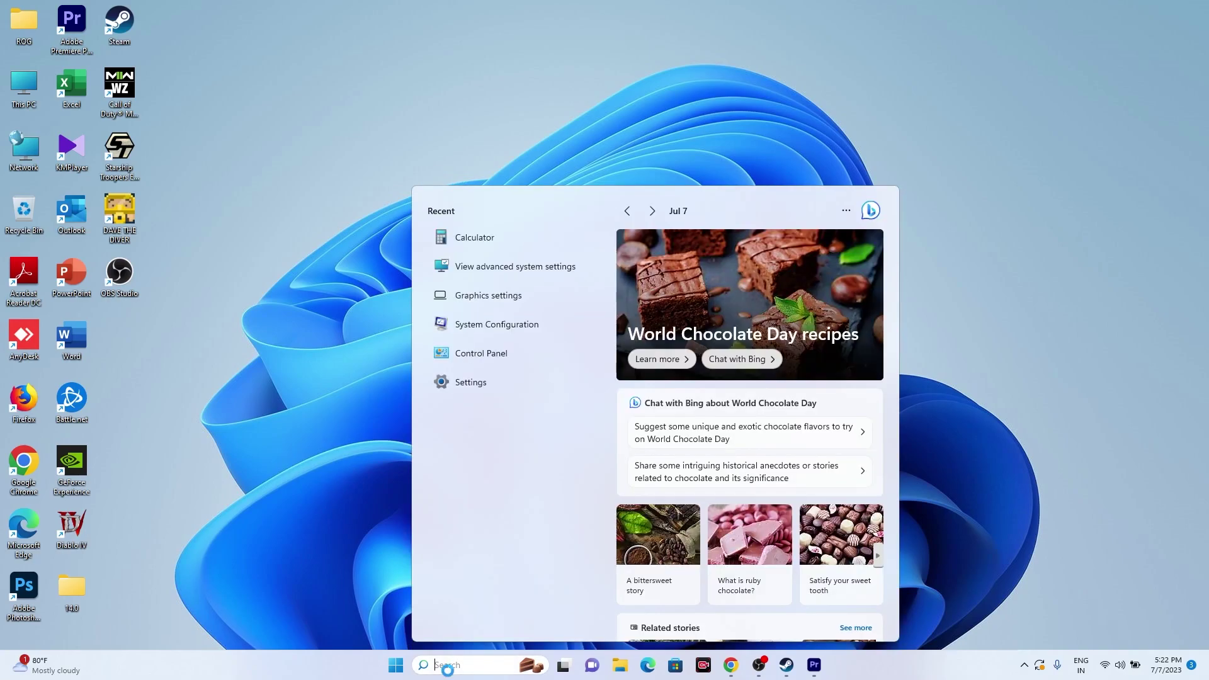
{"action": "left_click", "coordinate": [492, 383]}
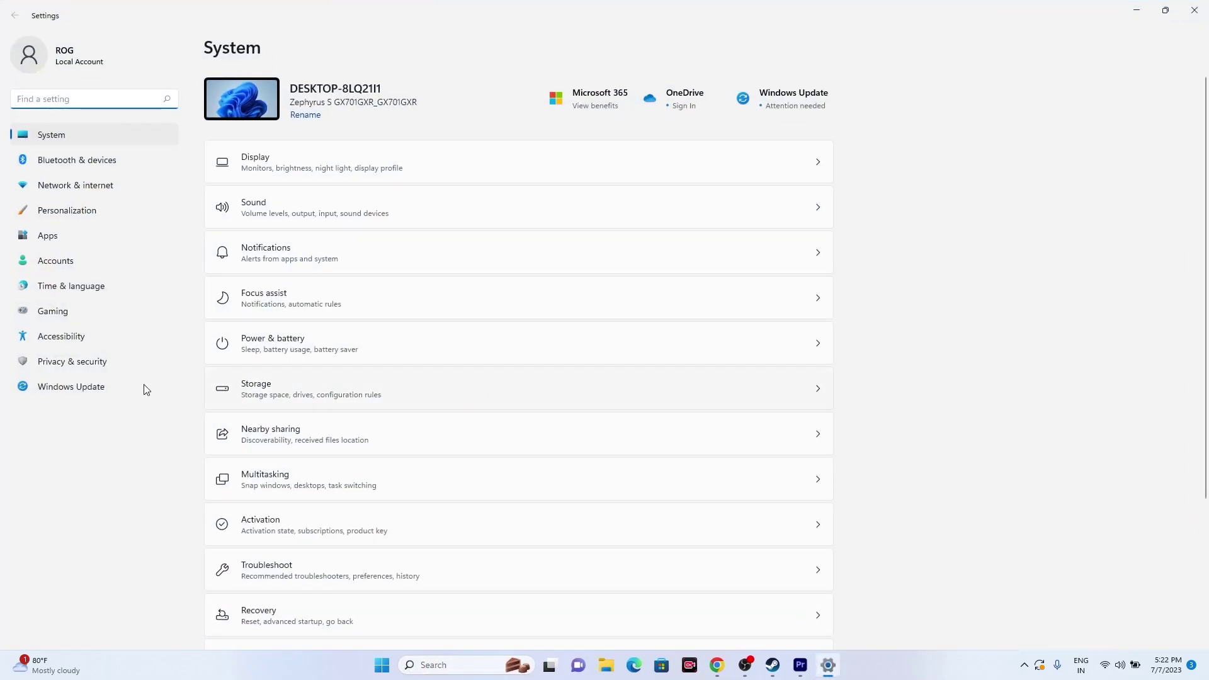
{"action": "left_click", "coordinate": [60, 283]}
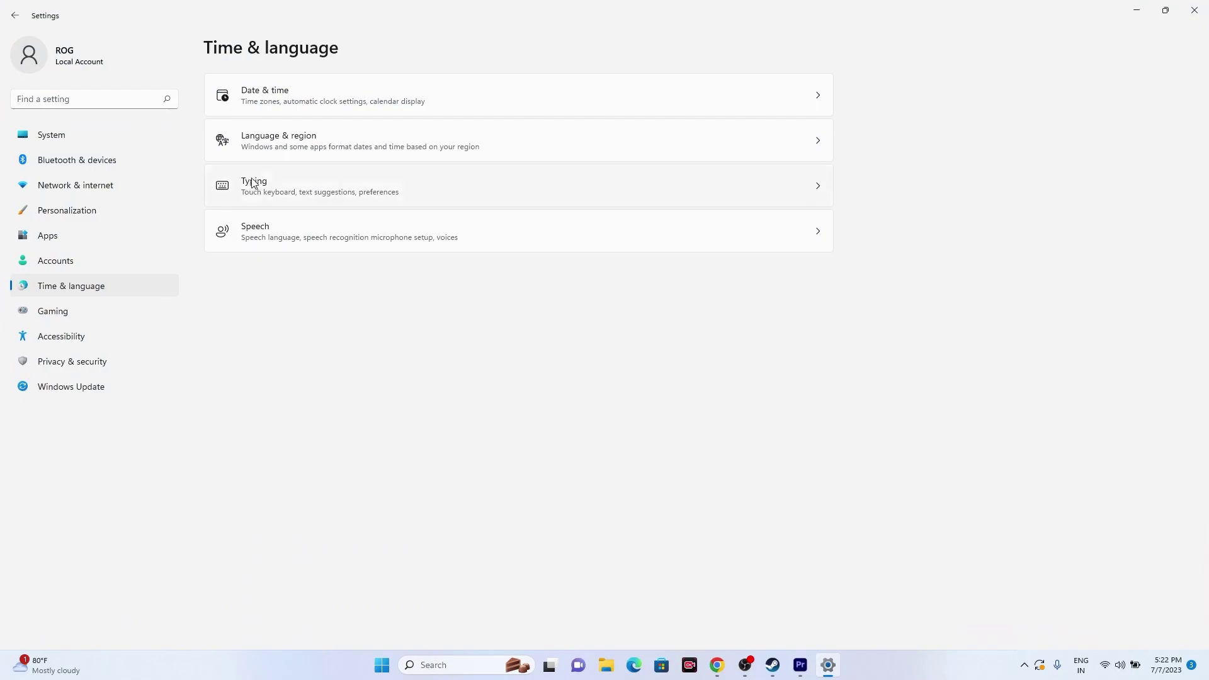
{"action": "left_click", "coordinate": [284, 143]}
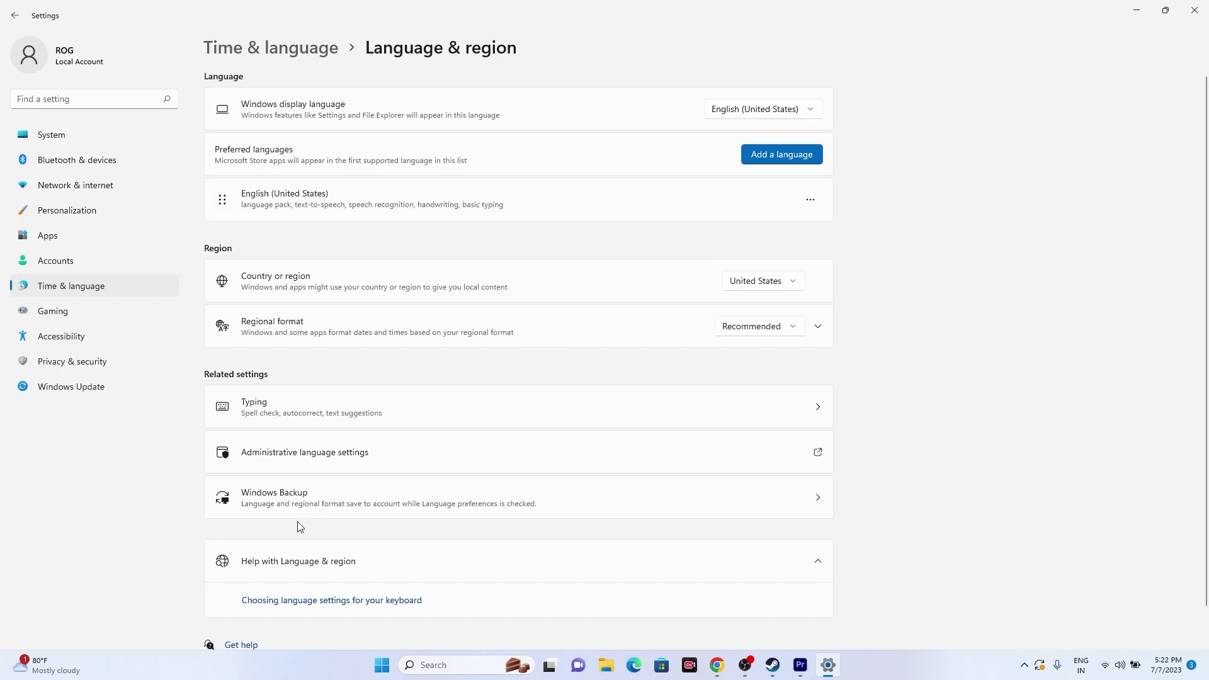
{"action": "left_click", "coordinate": [781, 155]}
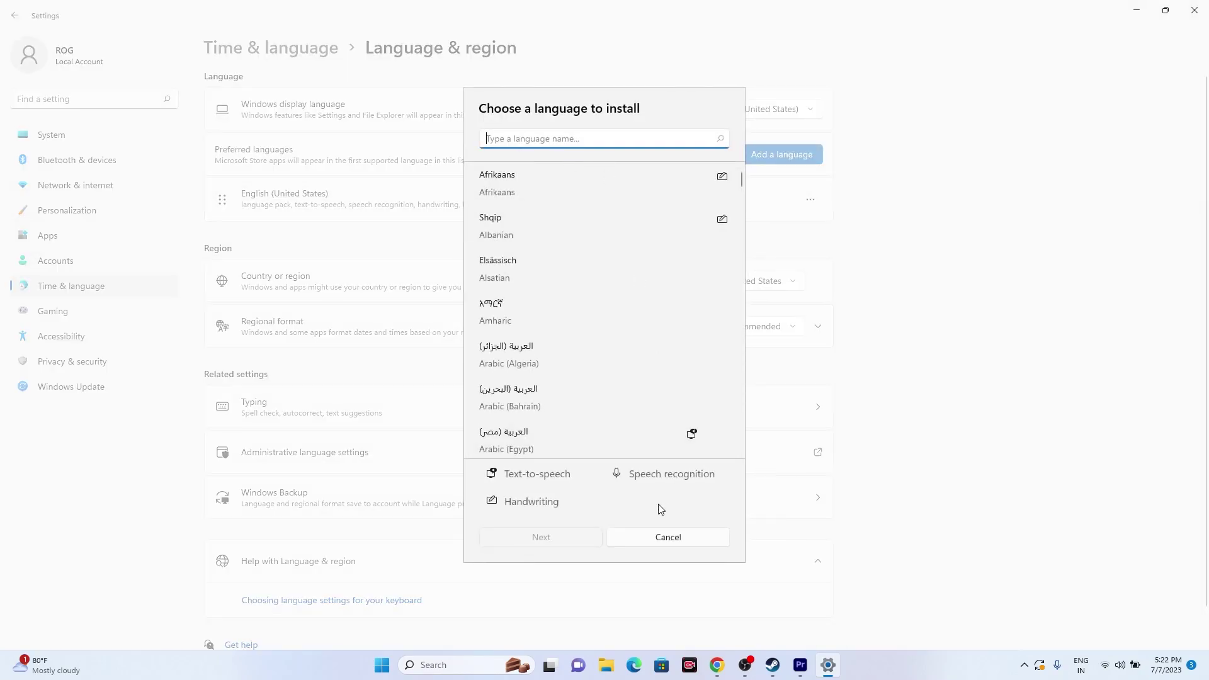
{"action": "left_click", "coordinate": [655, 537]}
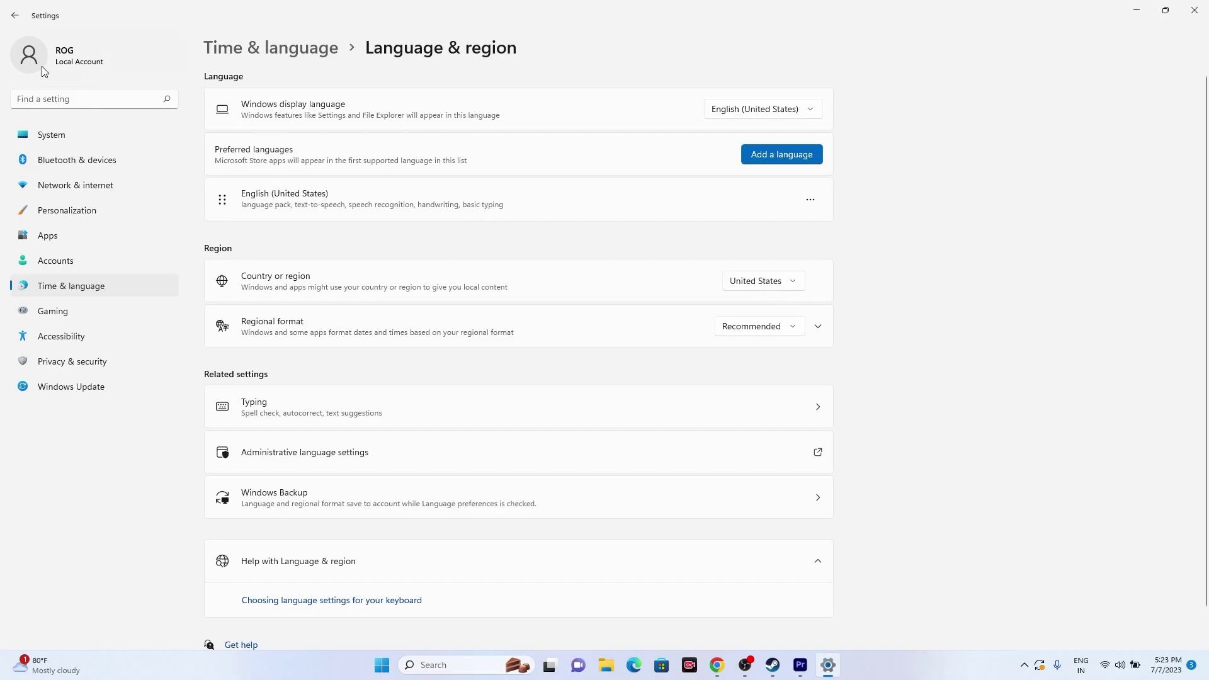
Check the Windows Date & time settings, close Settings and return to Steam
{"action": "left_click", "coordinate": [17, 16]}
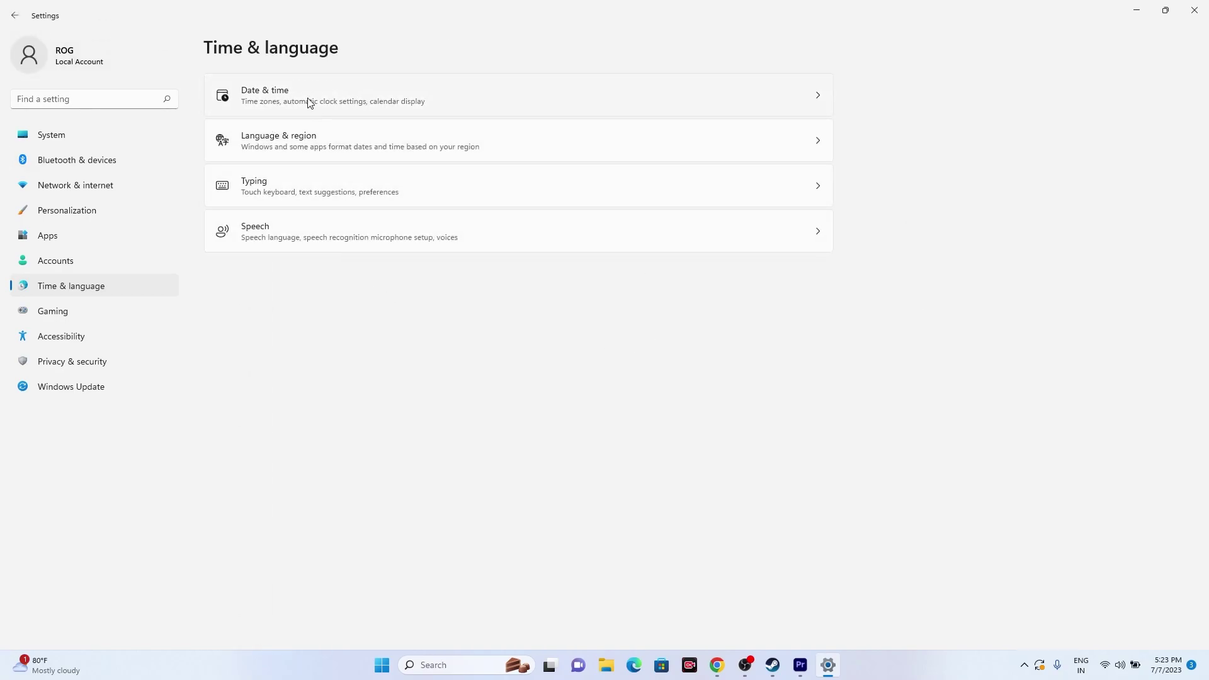
{"action": "left_click", "coordinate": [416, 107]}
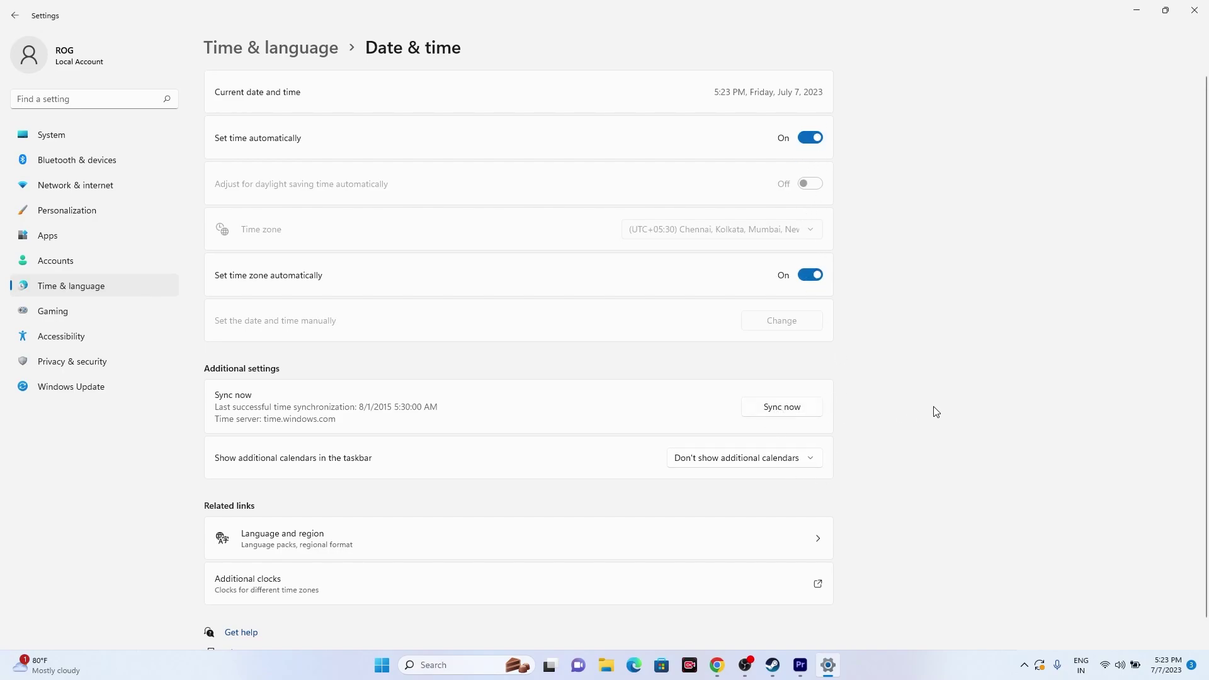
{"action": "left_click", "coordinate": [1194, 10]}
{"action": "left_click", "coordinate": [784, 665]}
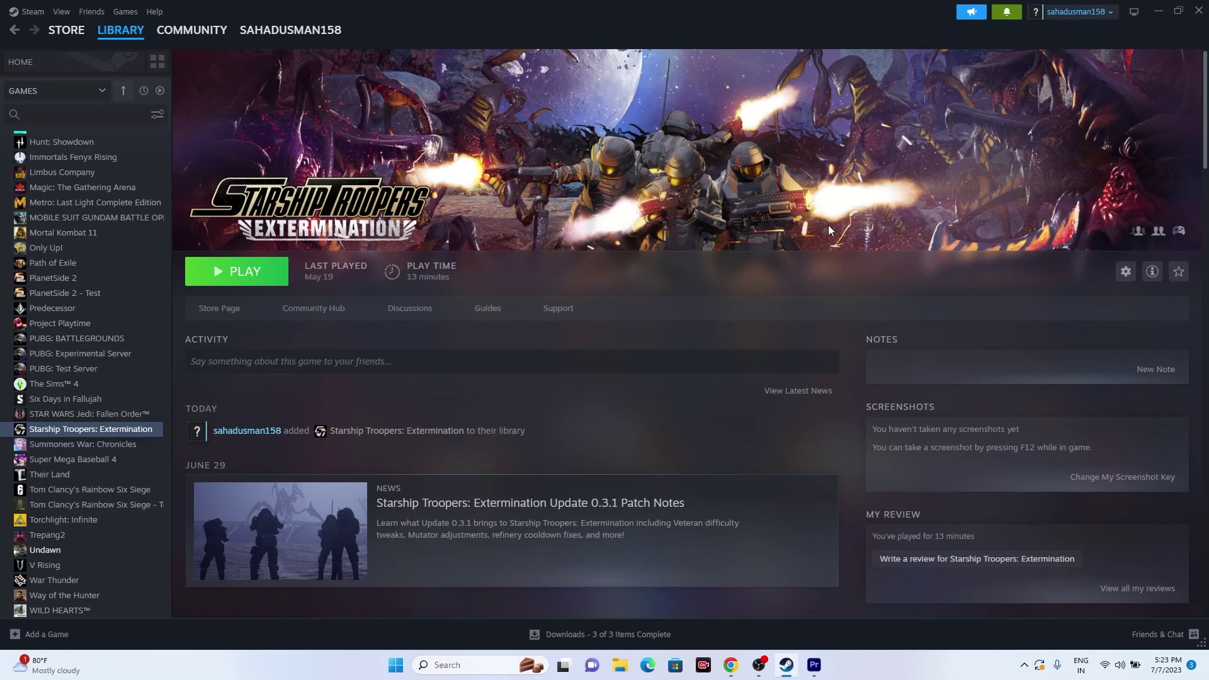
Look in the Documents folder under This PC for the My Games folder, and close File Explorer
{"action": "left_click", "coordinate": [620, 665]}
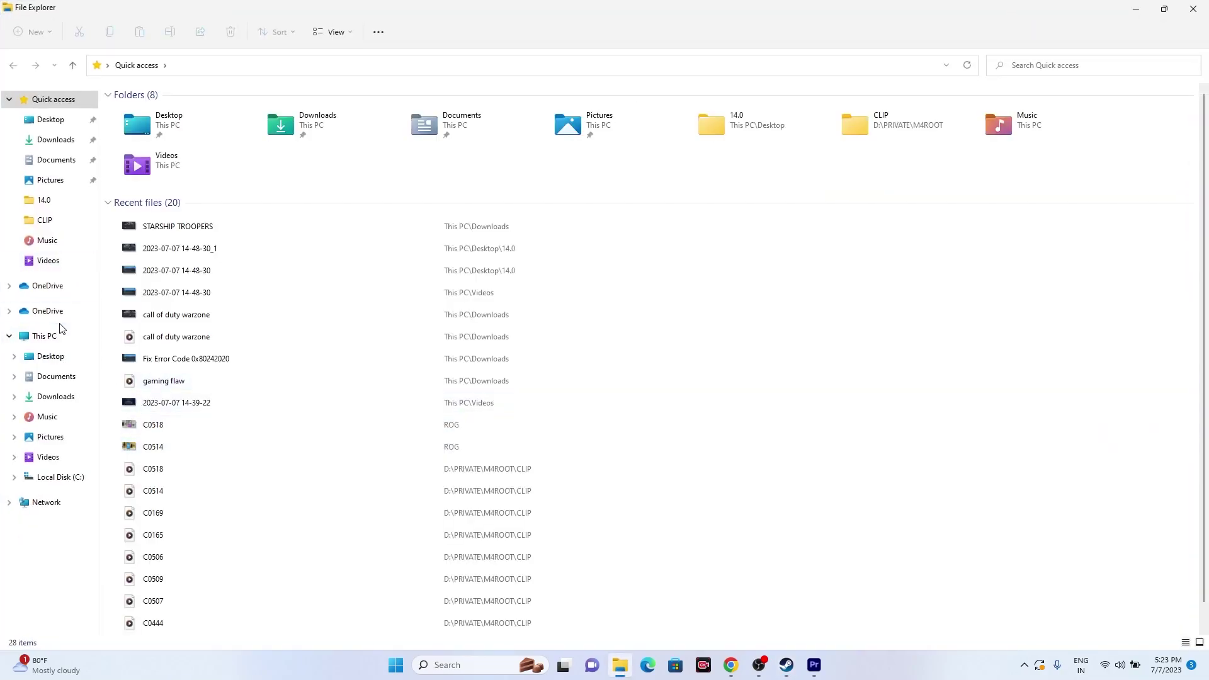
{"action": "left_click", "coordinate": [57, 337]}
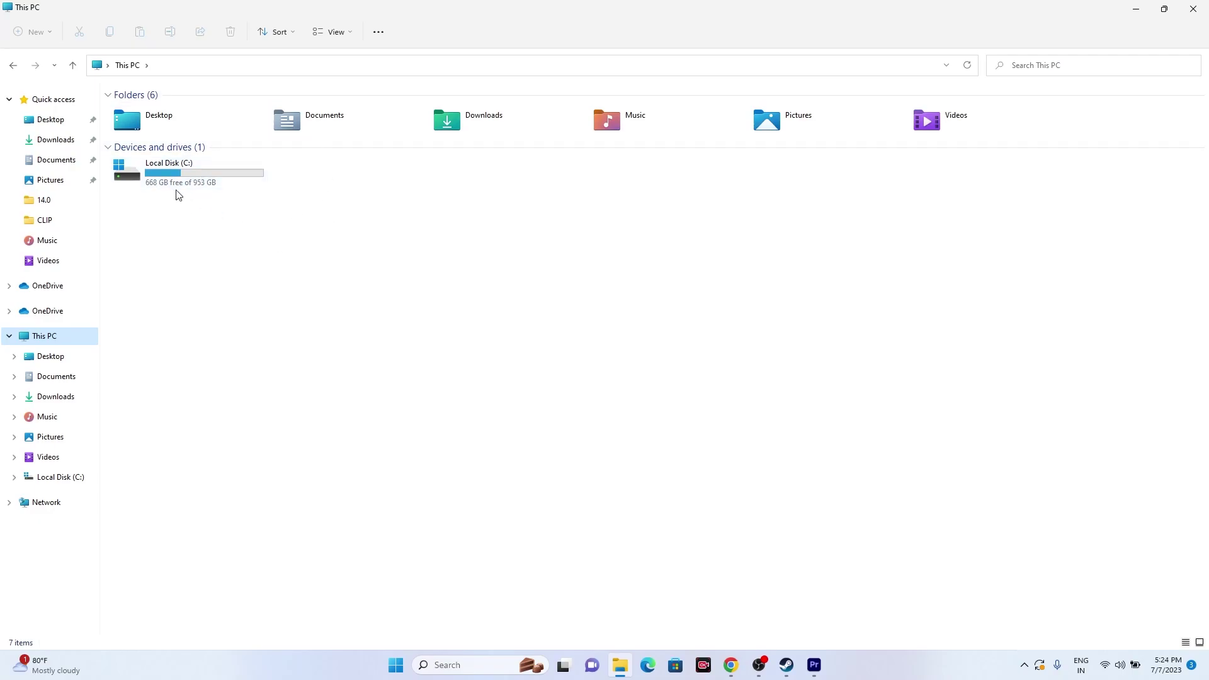
{"action": "double_click", "coordinate": [364, 127]}
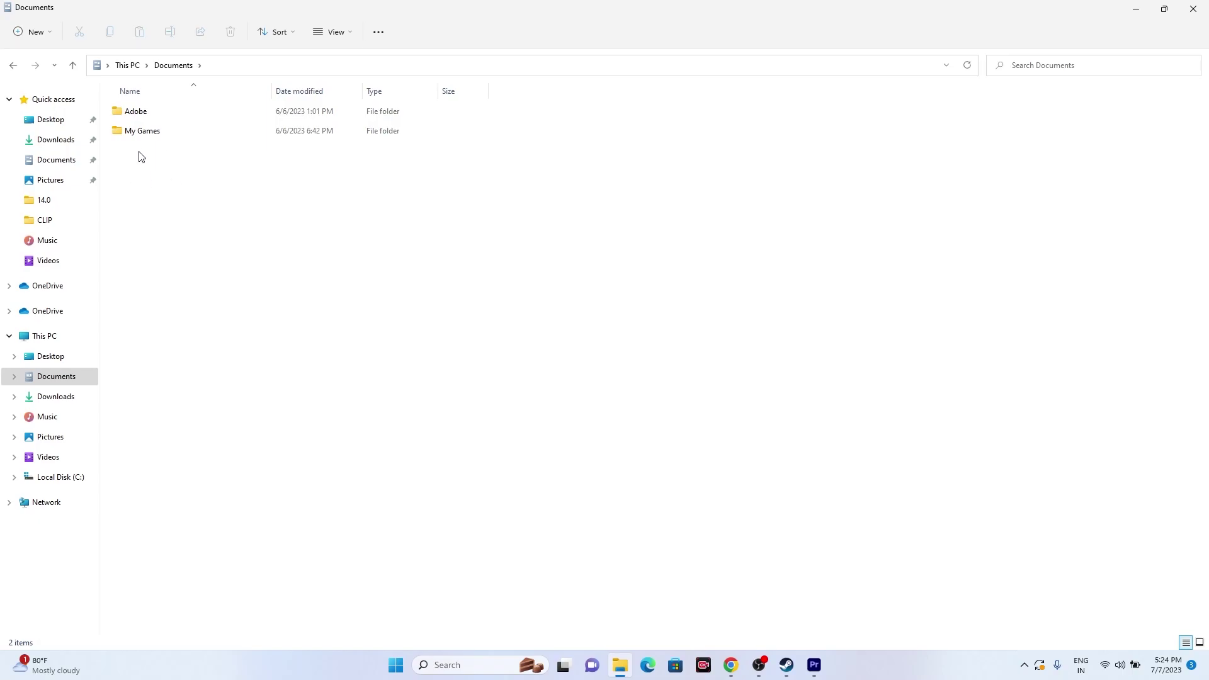
{"action": "left_click", "coordinate": [1203, 8]}
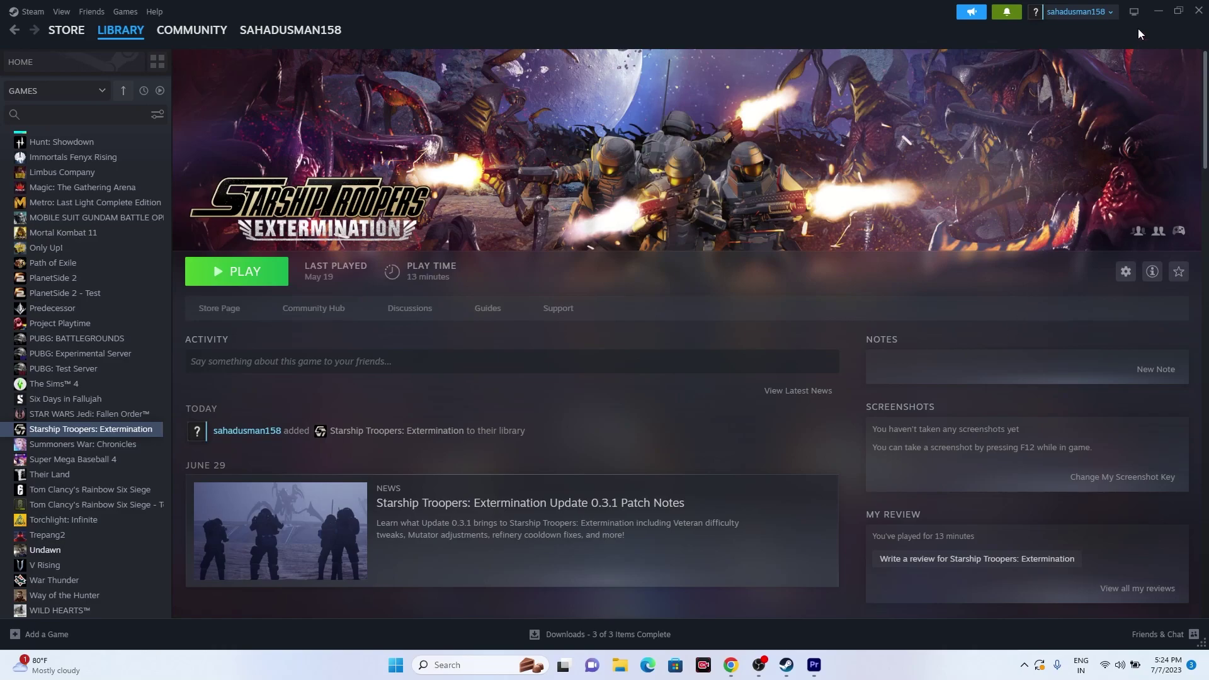
Minimise Steam and open the list of apps allowed through Windows Defender Firewall from Control Panel's System and Security section
{"action": "left_click", "coordinate": [1156, 10]}
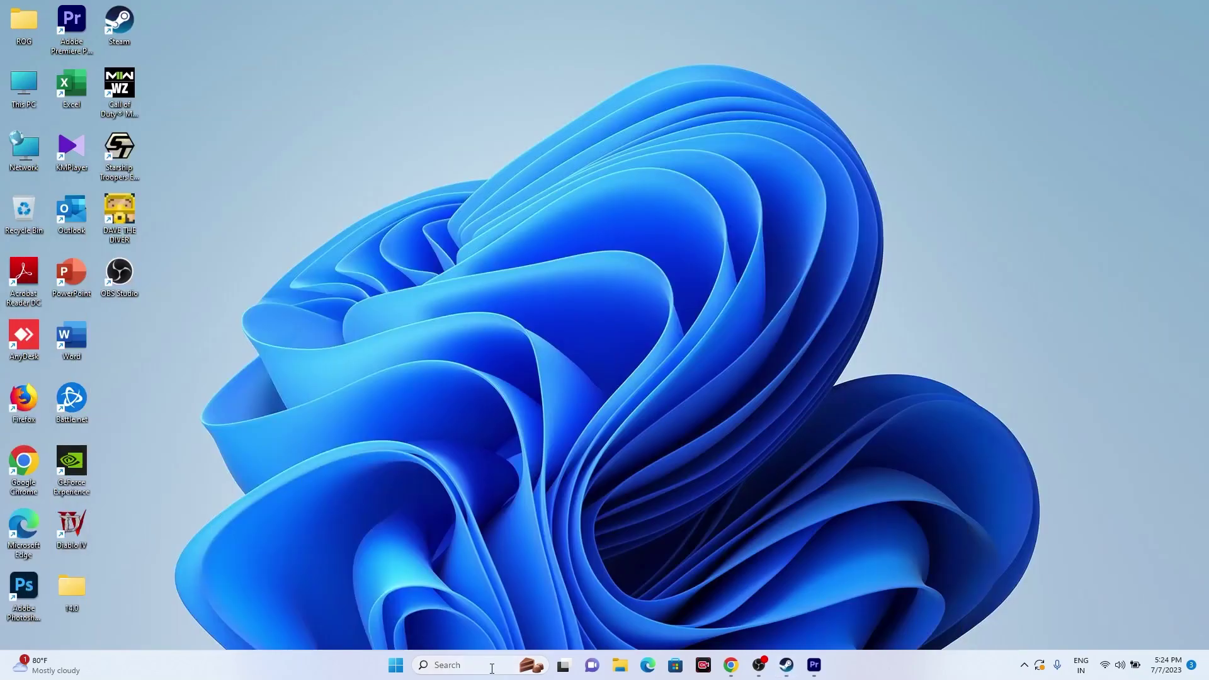
{"action": "left_click", "coordinate": [491, 668]}
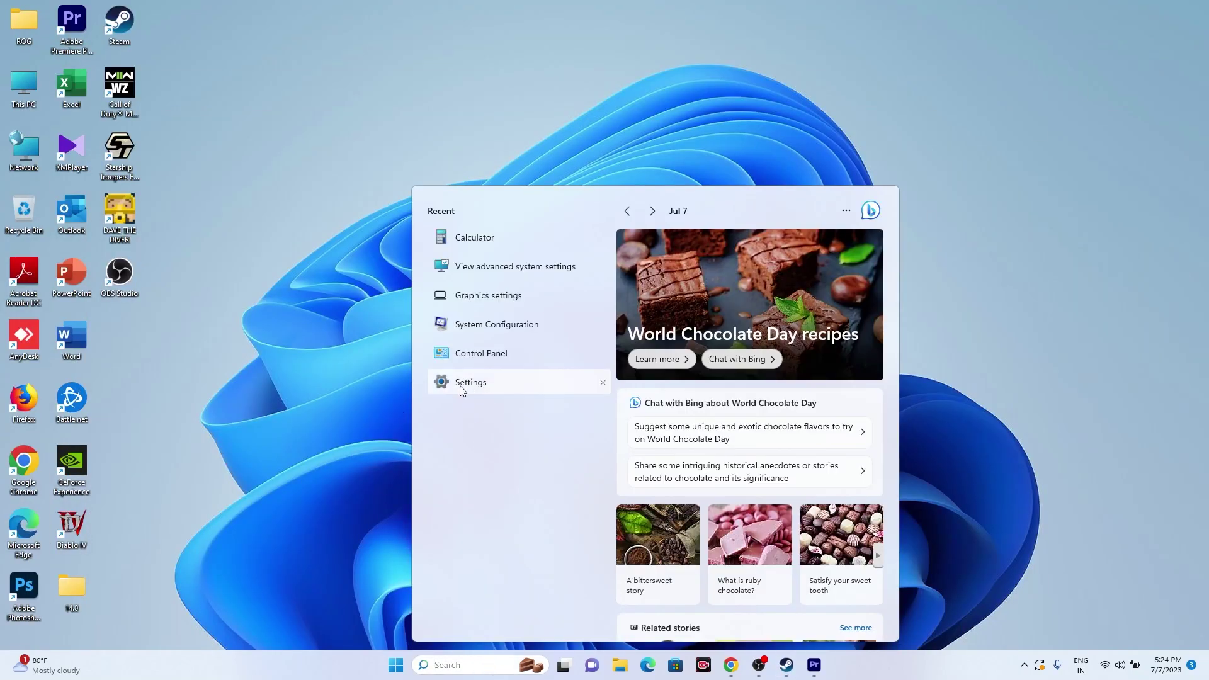
{"action": "left_click", "coordinate": [481, 353]}
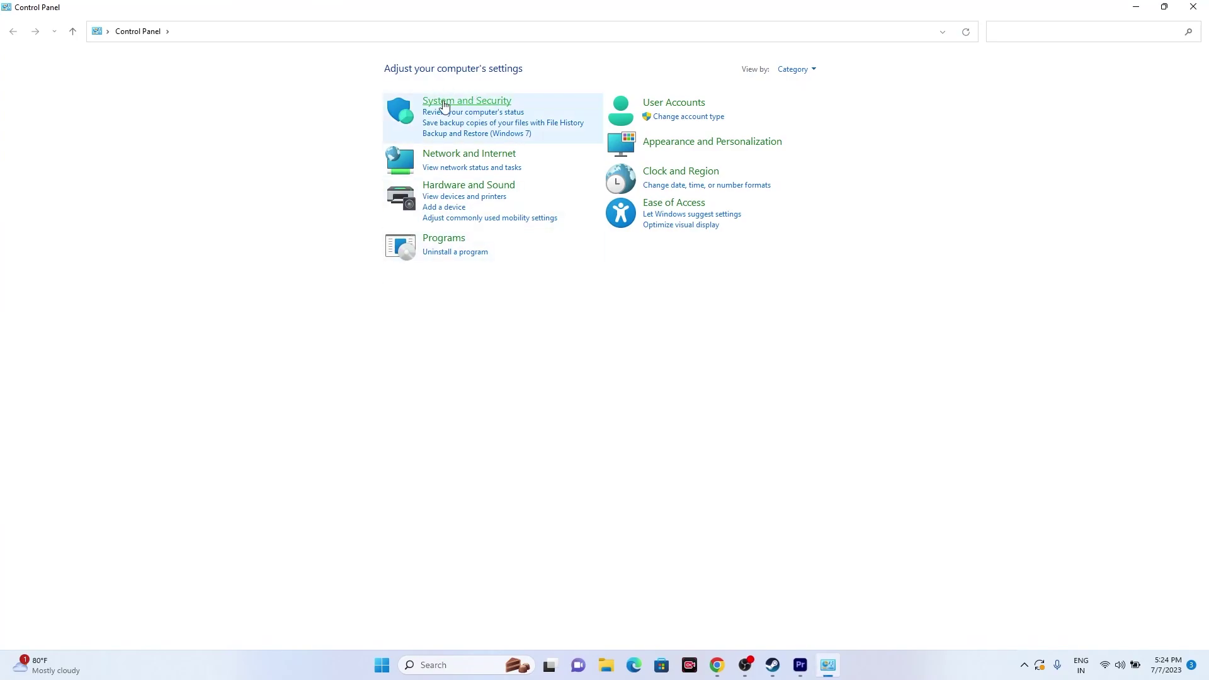
{"action": "left_click", "coordinate": [457, 104]}
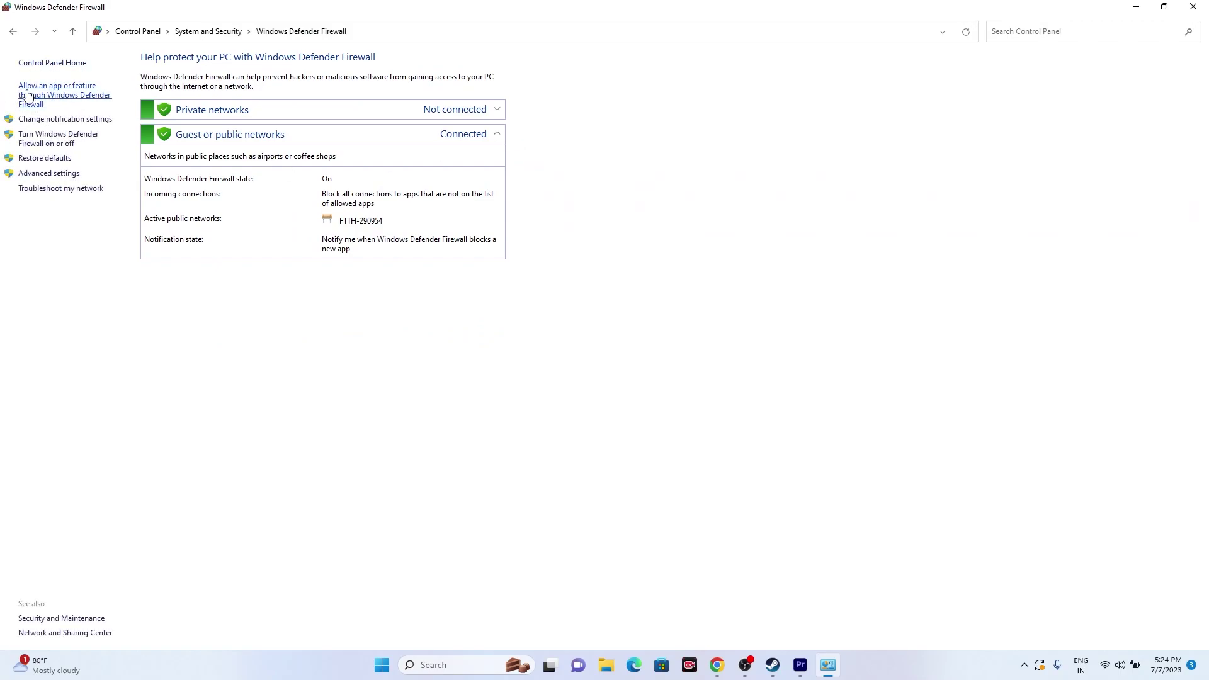
{"action": "left_click", "coordinate": [27, 94]}
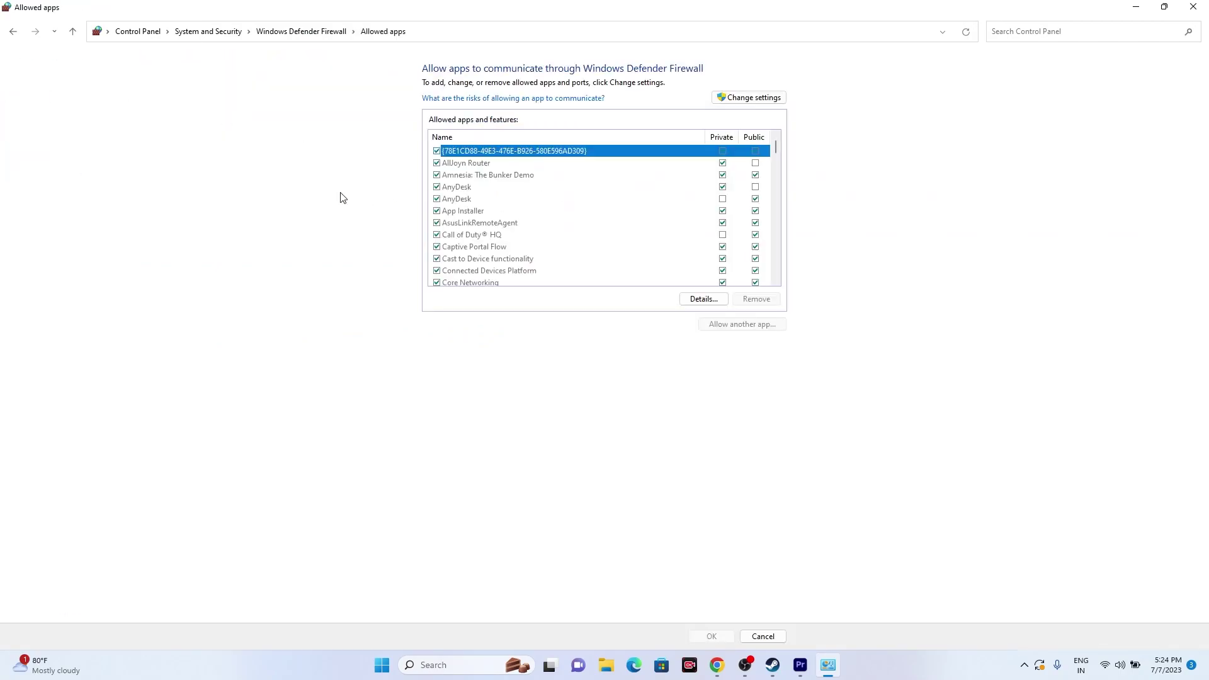
Find and select Starship Troopers: Extermination among the allowed apps, and unlock the firewall list for changes
{"action": "scroll", "coordinate": [519, 216], "scroll_direction": "down", "scroll_amount": 6}
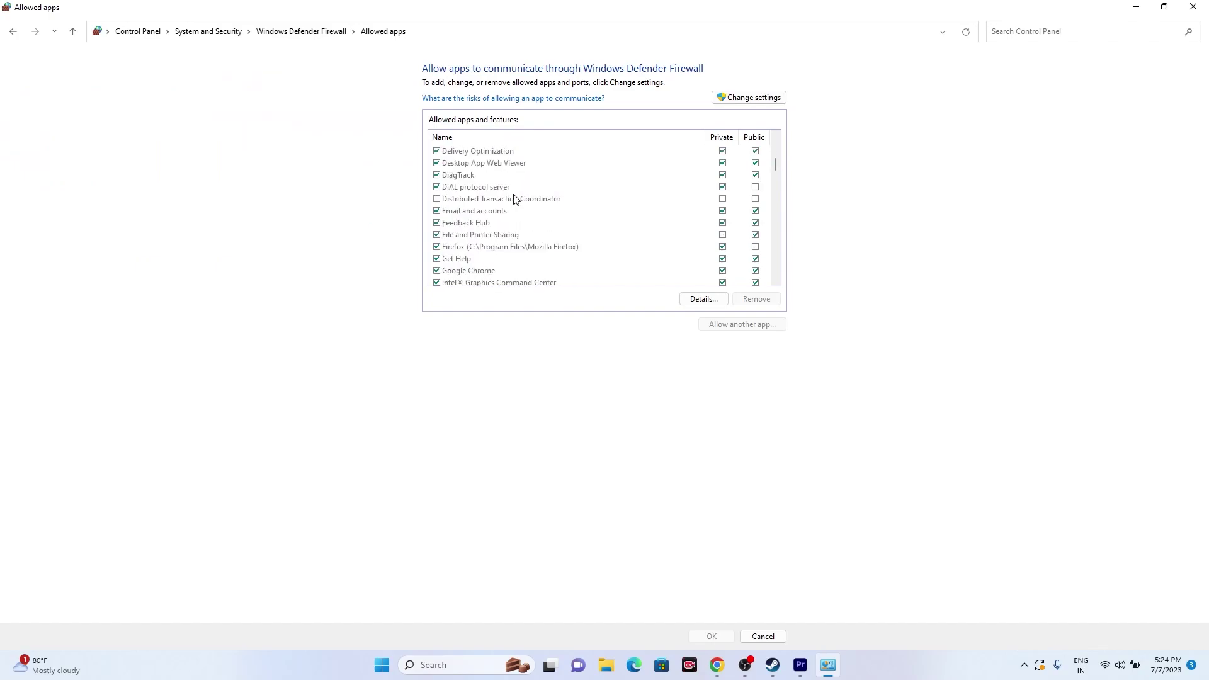
{"action": "scroll", "coordinate": [515, 199], "scroll_direction": "down", "scroll_amount": 10}
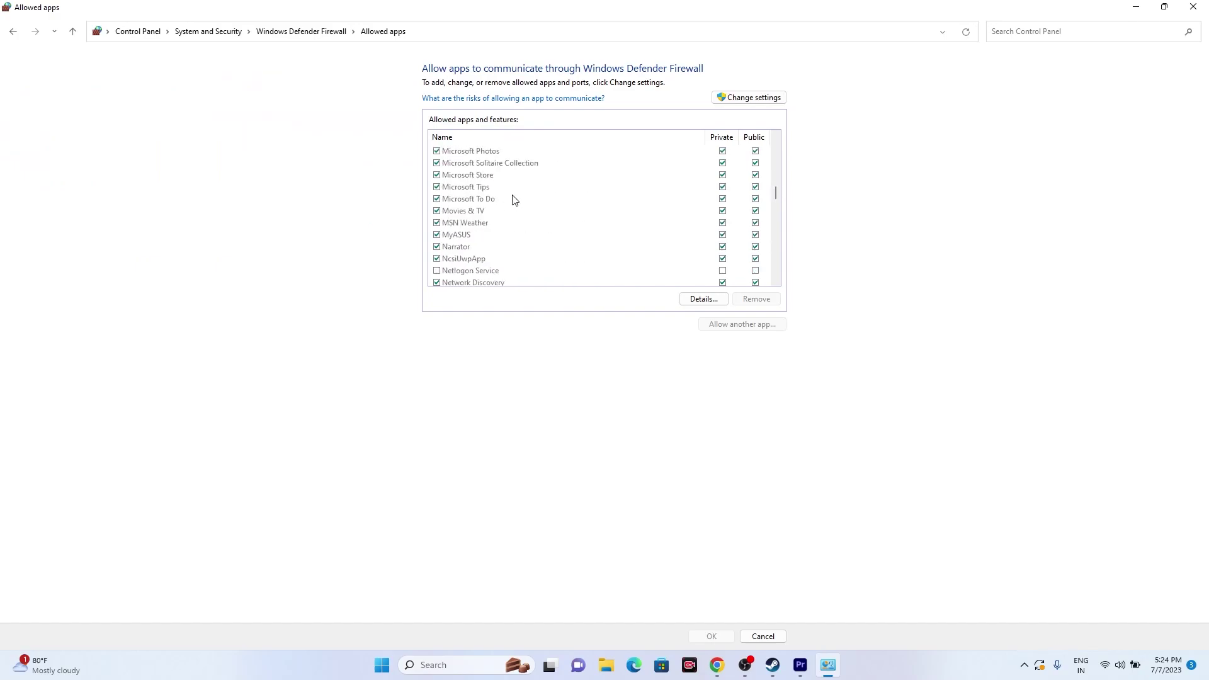
{"action": "scroll", "coordinate": [513, 199], "scroll_direction": "down", "scroll_amount": 9}
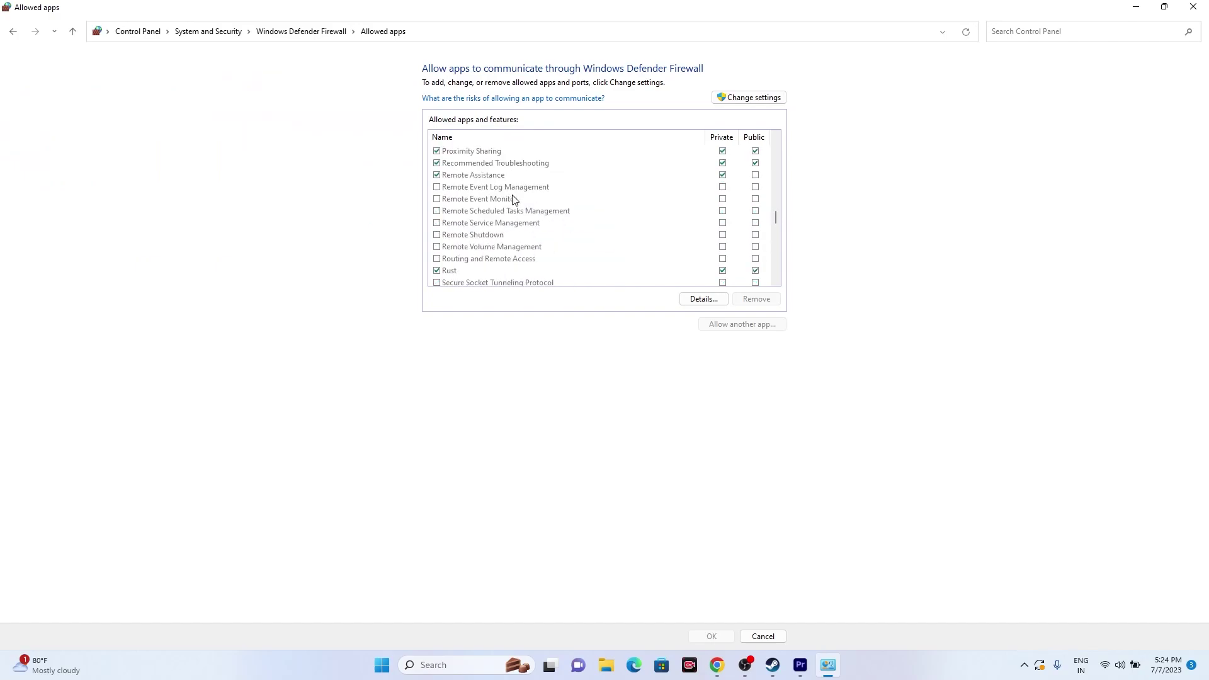
{"action": "scroll", "coordinate": [513, 200], "scroll_direction": "down", "scroll_amount": 1}
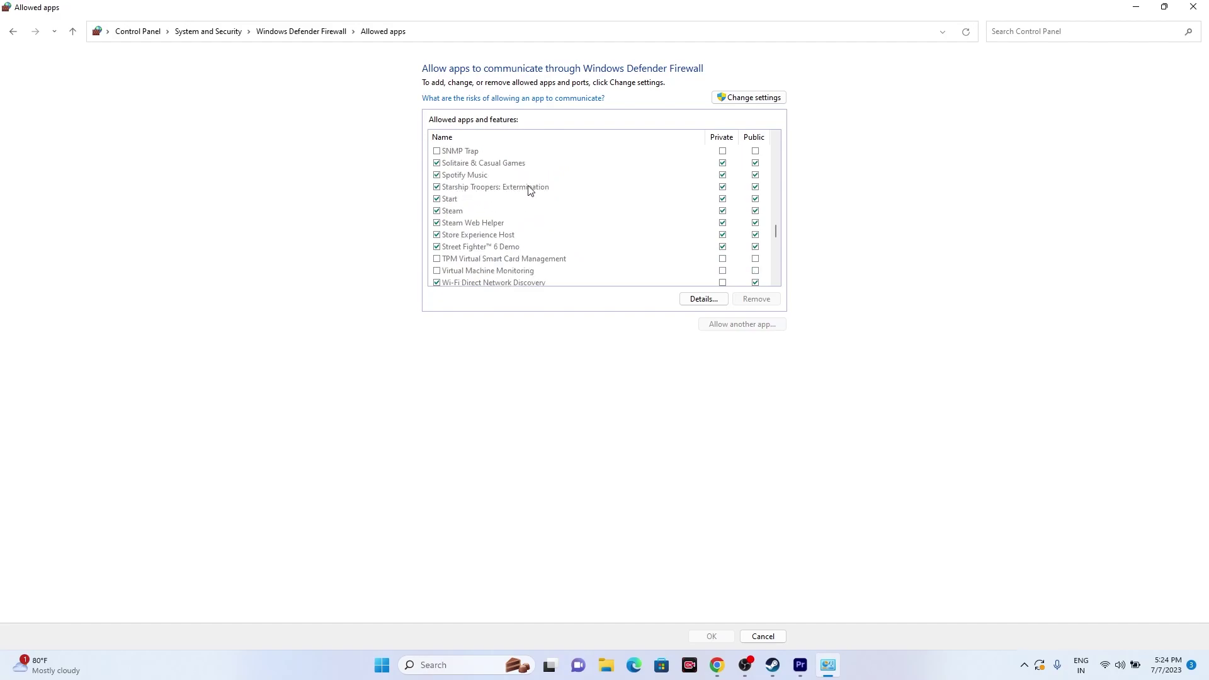
{"action": "left_click", "coordinate": [723, 191]}
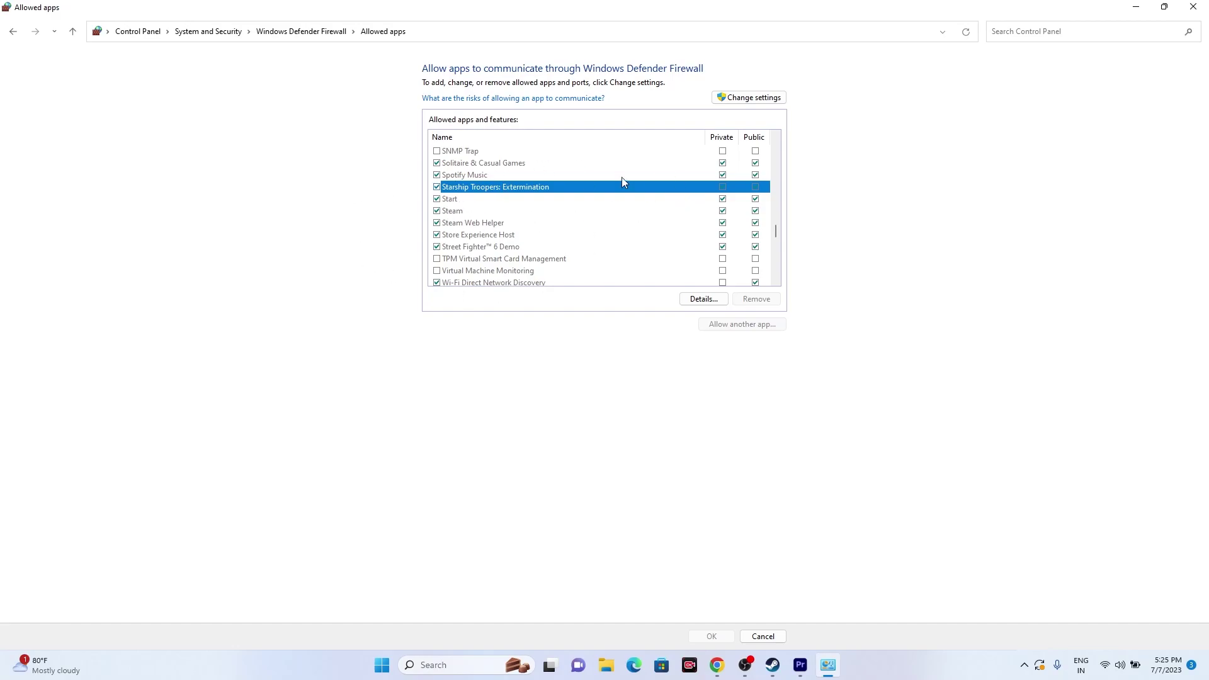
{"action": "left_click", "coordinate": [751, 99]}
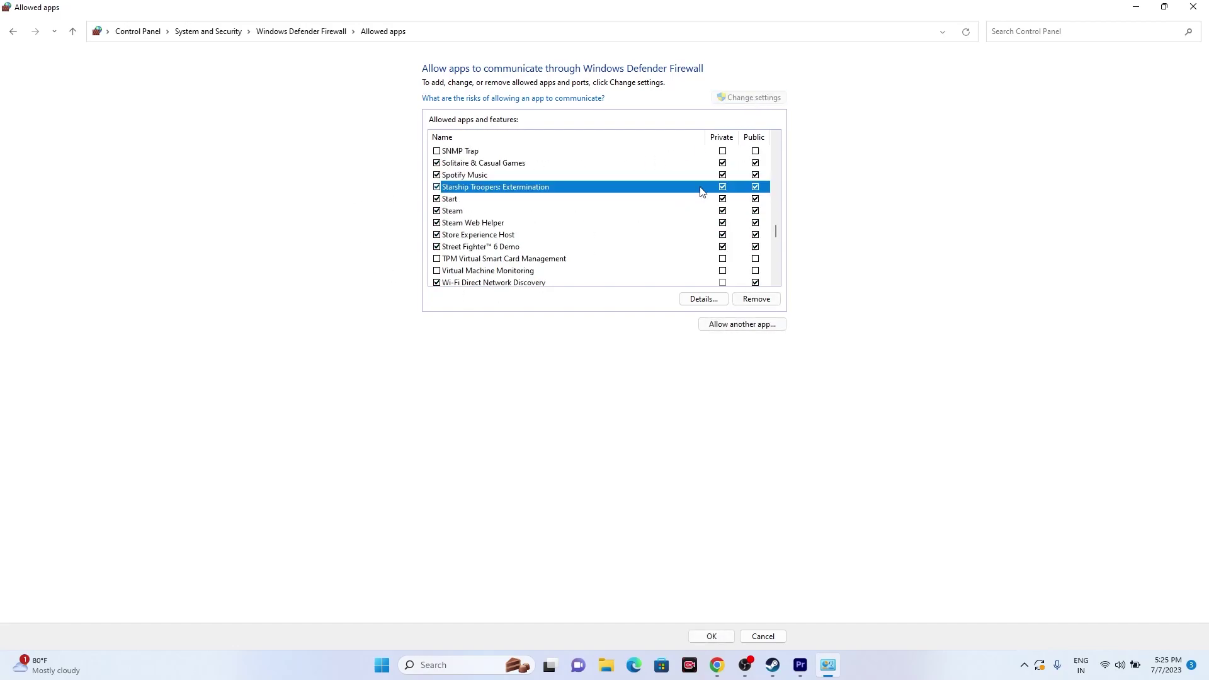
Start allowing another app through the firewall and browse to C:\Program Files (x86)\Steam\steamapps\common
{"action": "left_click", "coordinate": [741, 325]}
{"action": "left_click", "coordinate": [688, 396]}
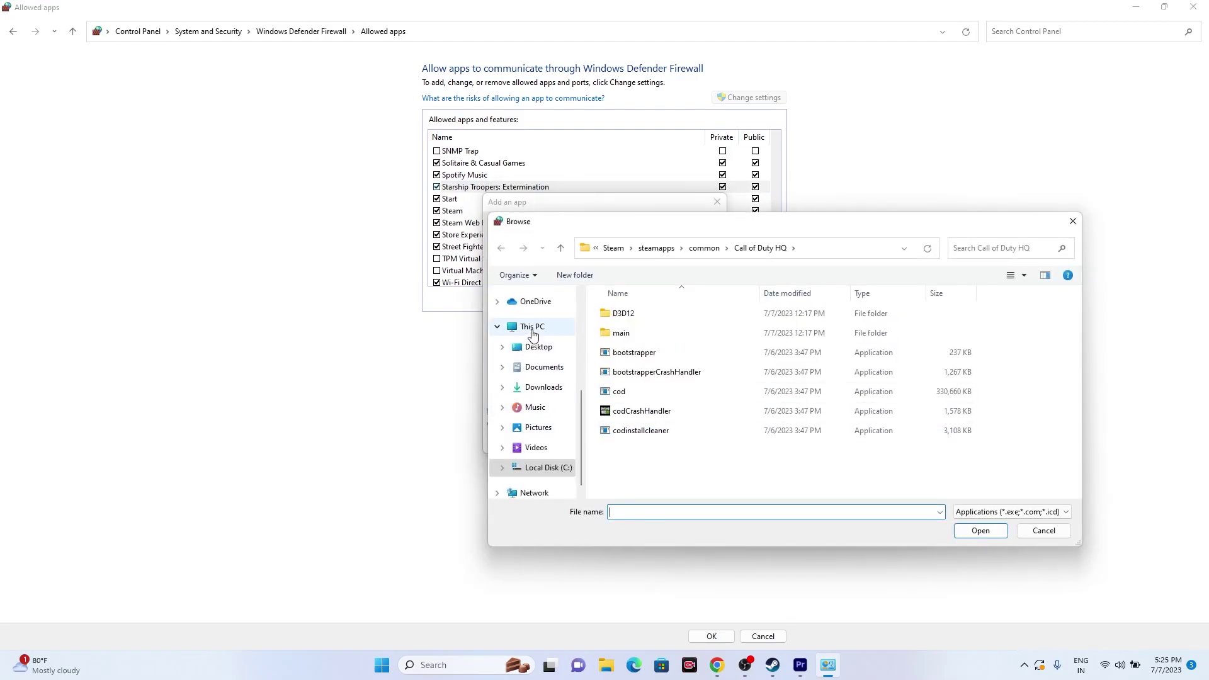
{"action": "left_click", "coordinate": [532, 328]}
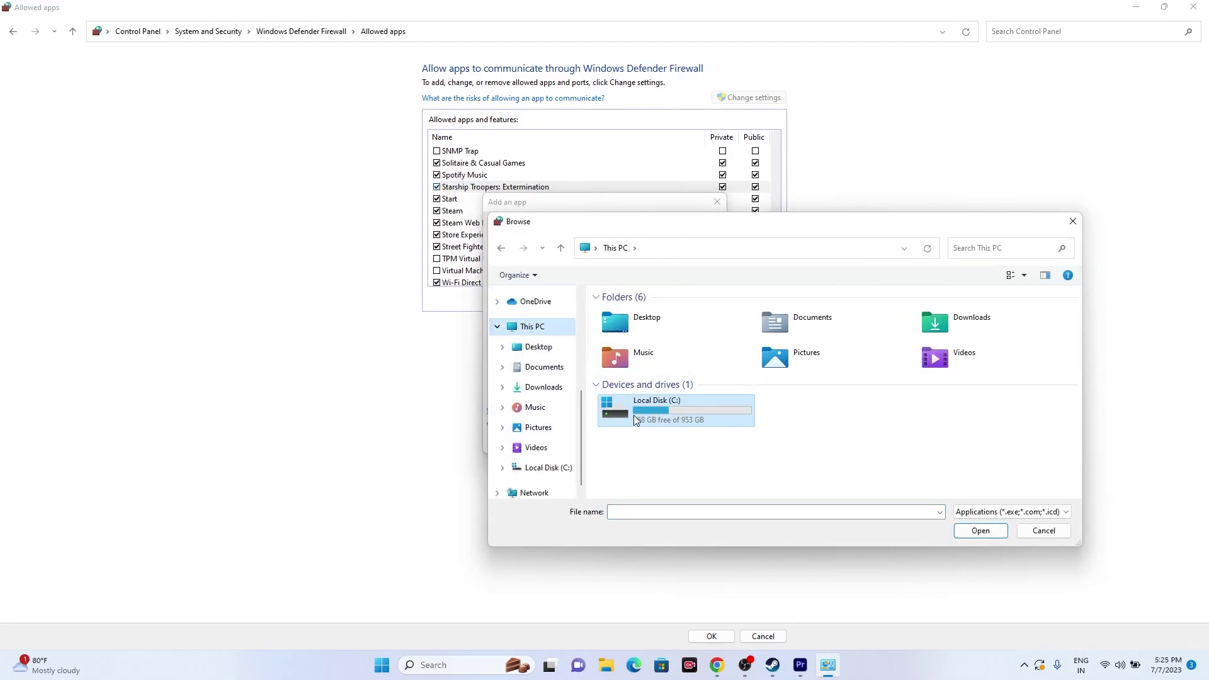
{"action": "double_click", "coordinate": [660, 413]}
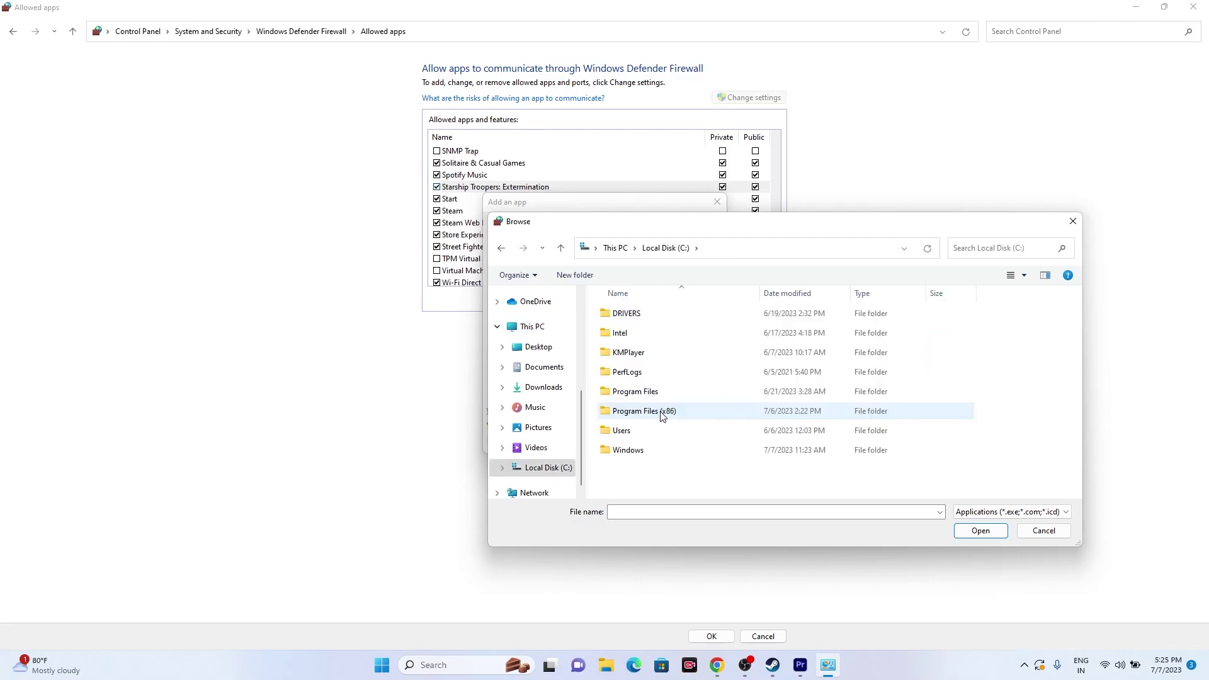
{"action": "double_click", "coordinate": [661, 413]}
{"action": "scroll", "coordinate": [656, 396], "scroll_direction": "down", "scroll_amount": 5}
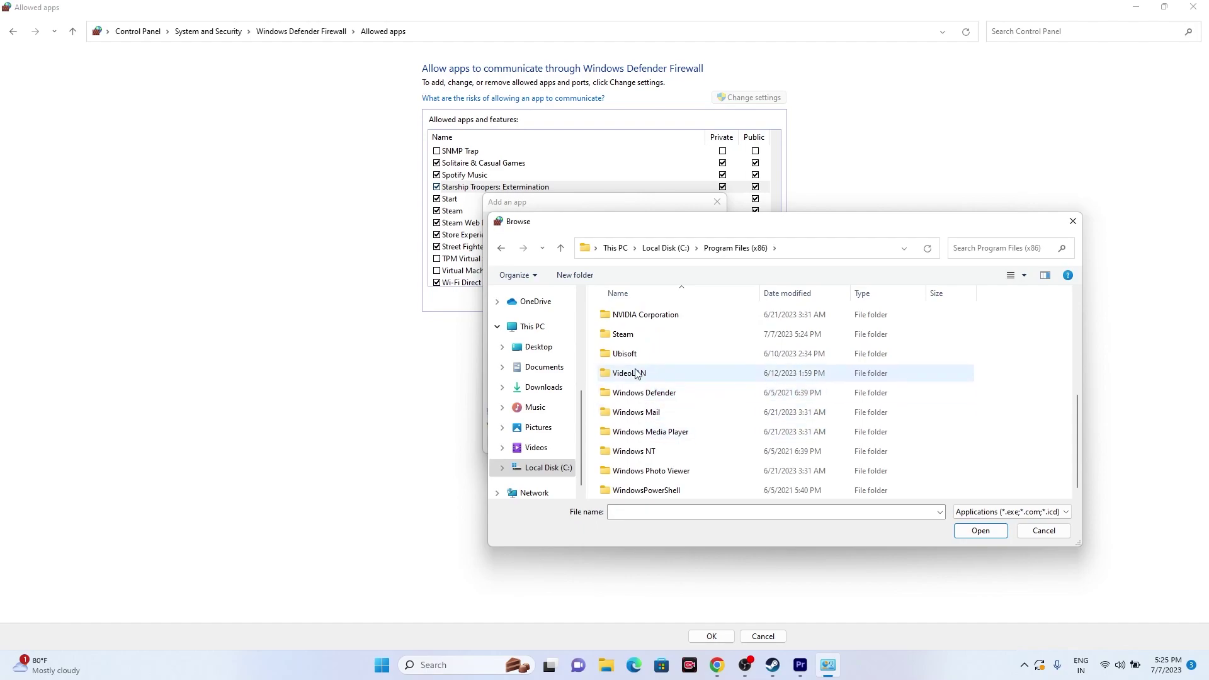
{"action": "double_click", "coordinate": [624, 334]}
{"action": "scroll", "coordinate": [648, 415], "scroll_direction": "down", "scroll_amount": 5}
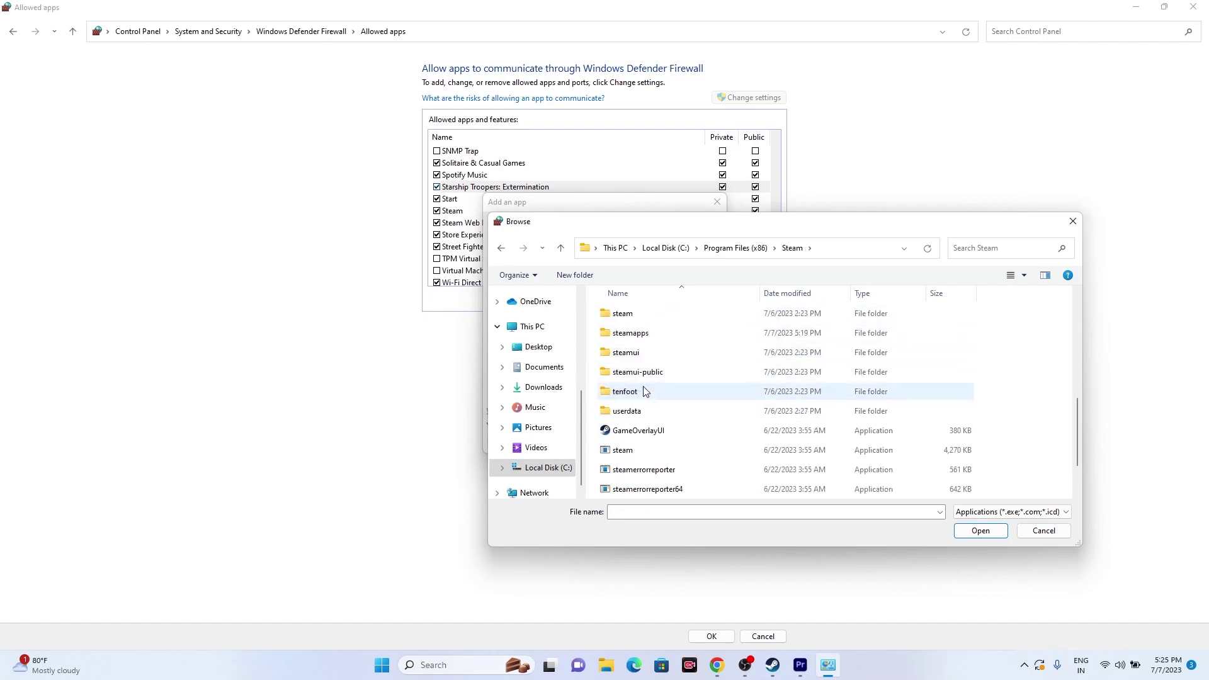
{"action": "double_click", "coordinate": [636, 332]}
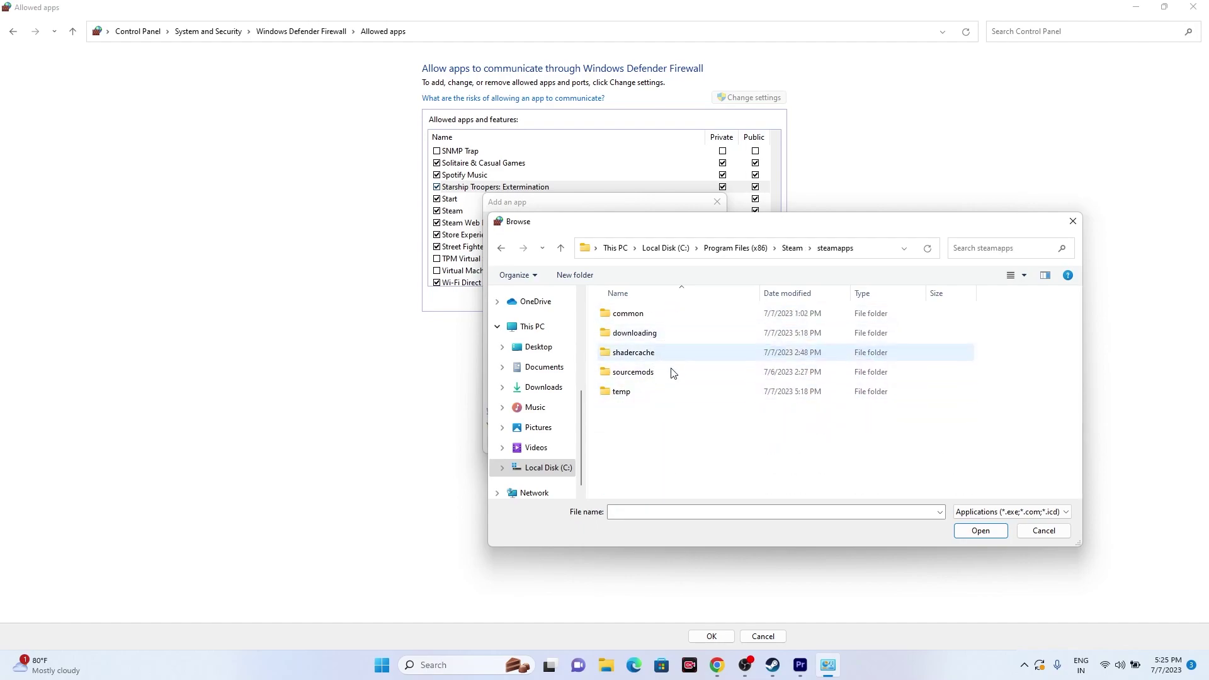
{"action": "double_click", "coordinate": [631, 315]}
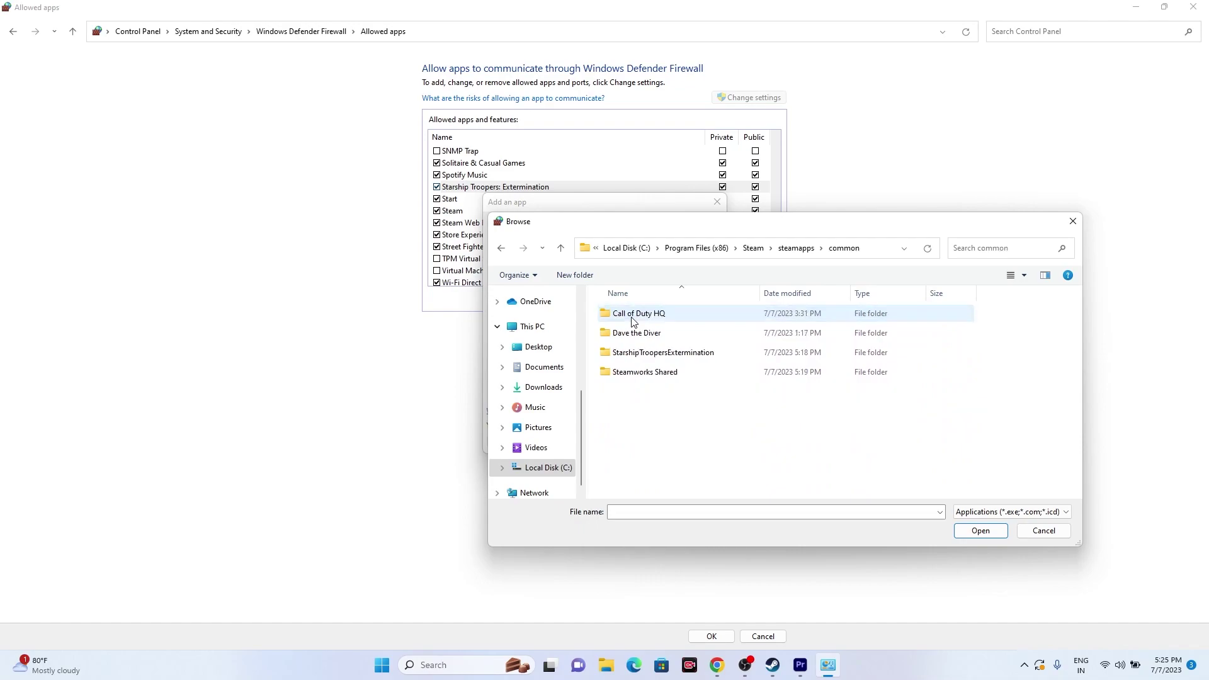
Choose the Easy Anti-Cheat Bootstrapper (EOS) application in the StarshipTroopersExtermination folder and try to add it to the allowed apps
{"action": "double_click", "coordinate": [648, 353]}
{"action": "left_click", "coordinate": [648, 372]}
{"action": "left_click", "coordinate": [981, 530]}
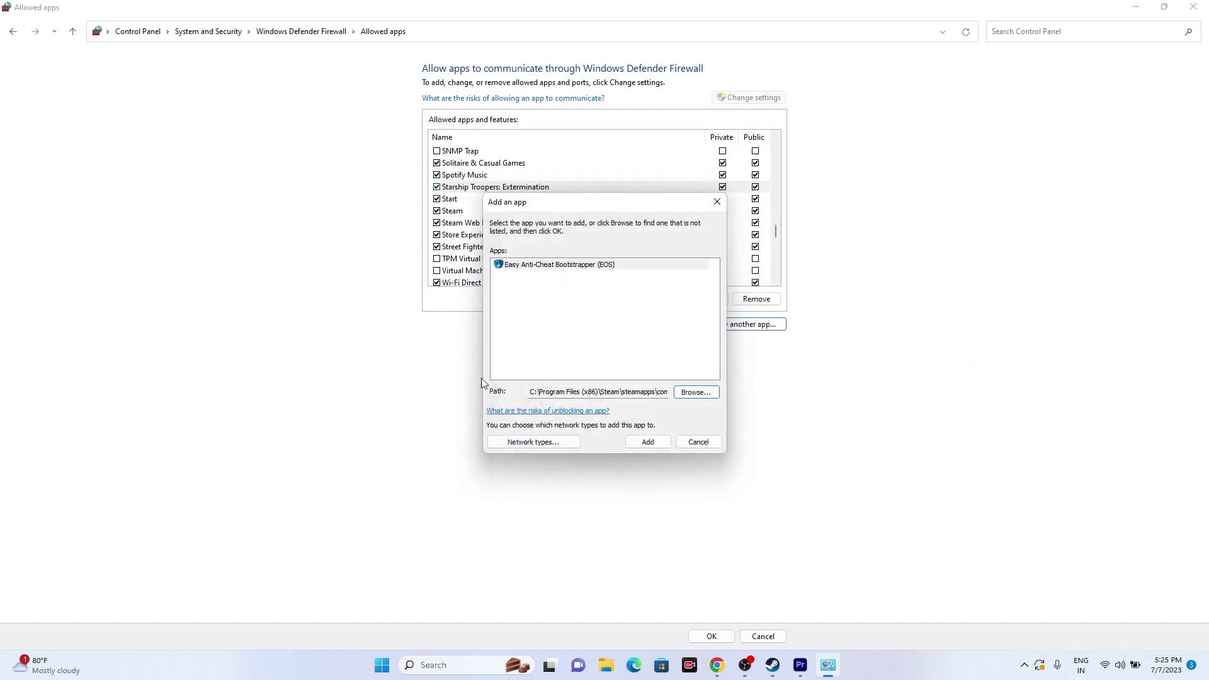
{"action": "left_click", "coordinate": [655, 436]}
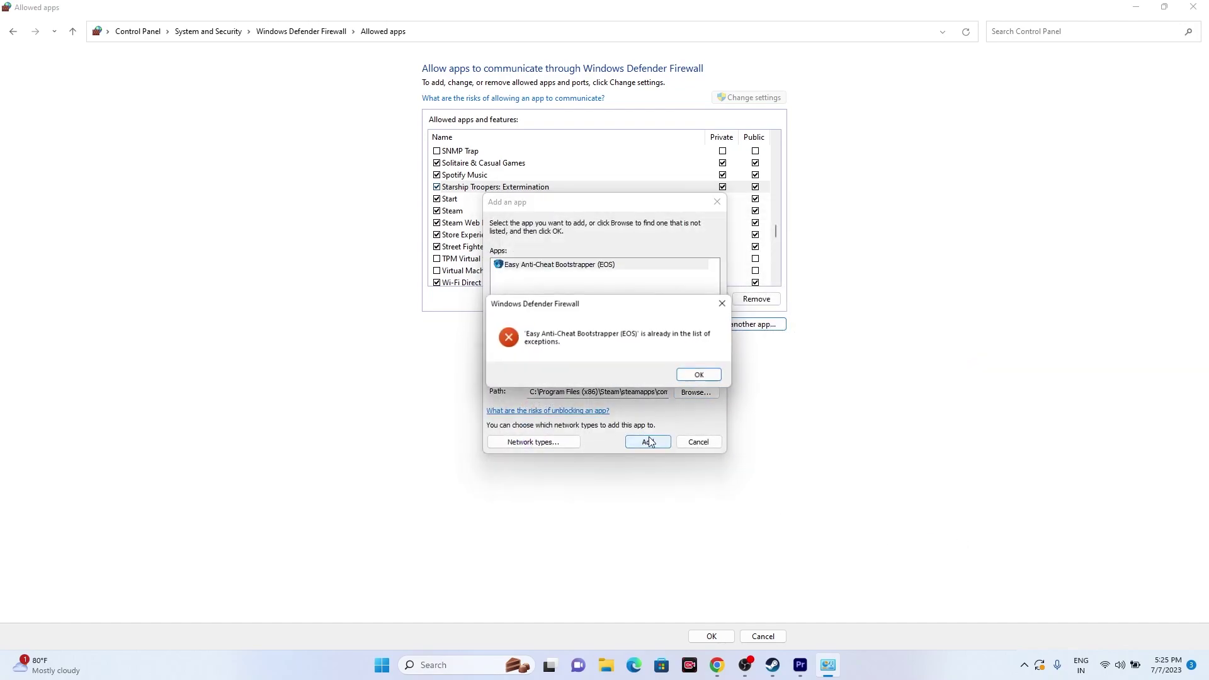
Dismiss the firewall message, cancel adding the app, and close the allowed apps window
{"action": "left_click", "coordinate": [701, 375]}
{"action": "left_click", "coordinate": [717, 201]}
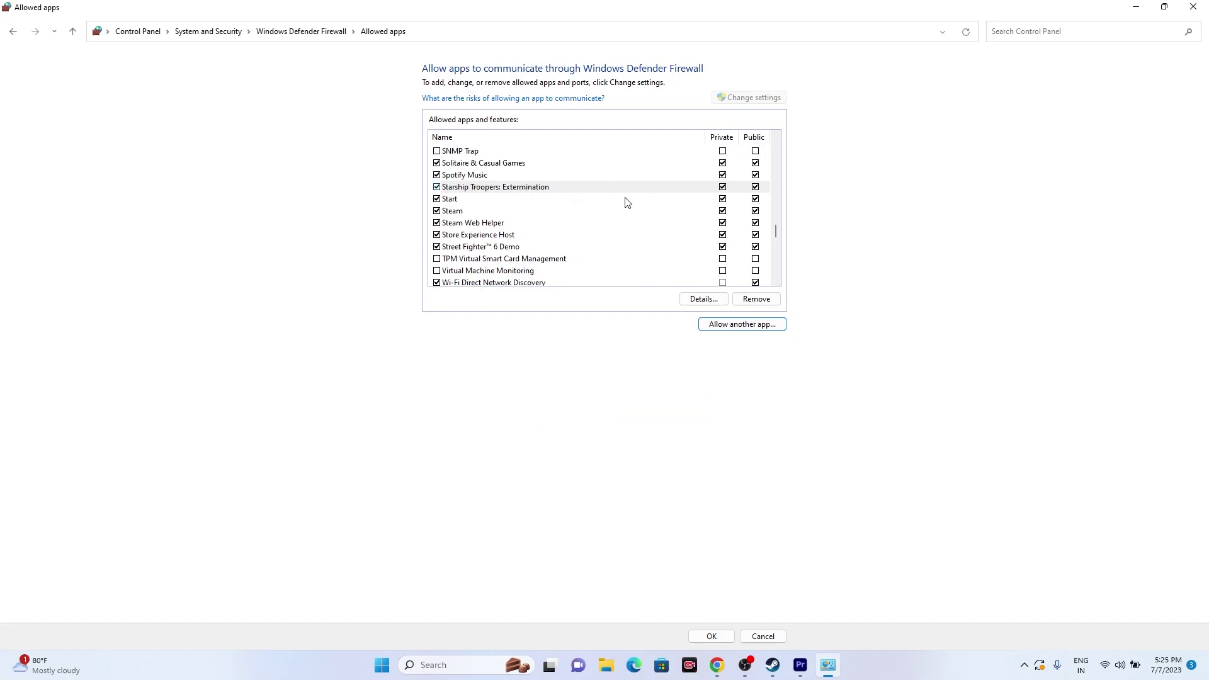
{"action": "left_click", "coordinate": [1193, 7]}
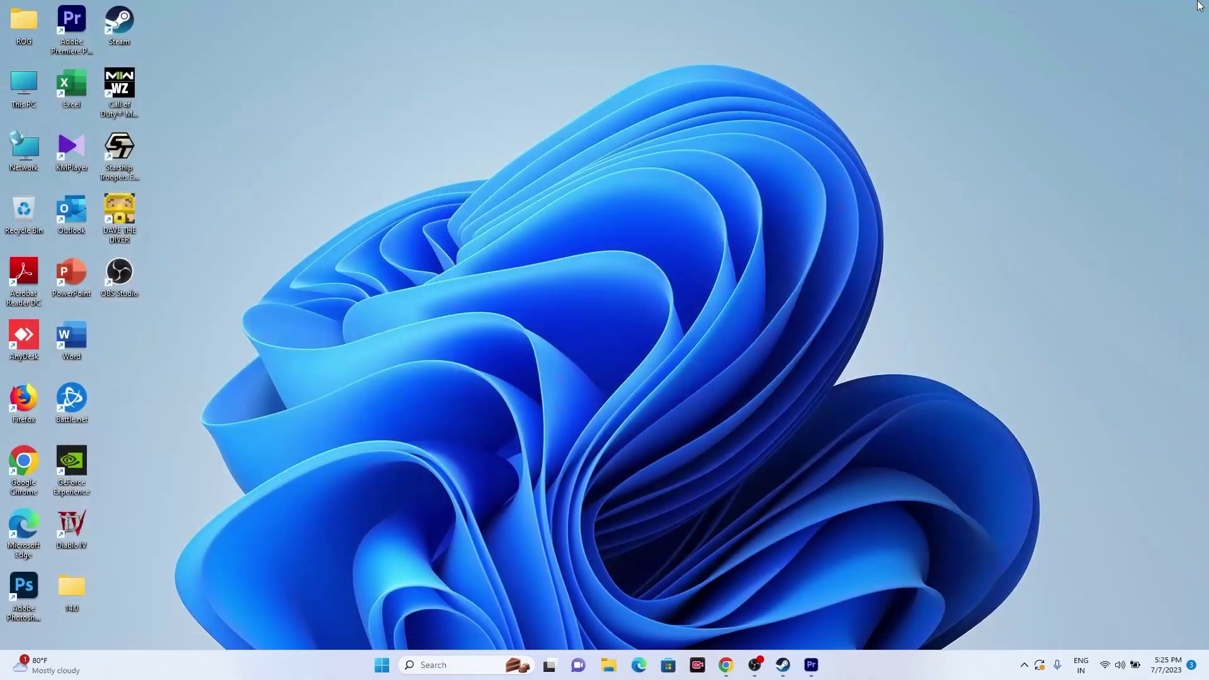
{"action": "left_click", "coordinate": [786, 665]}
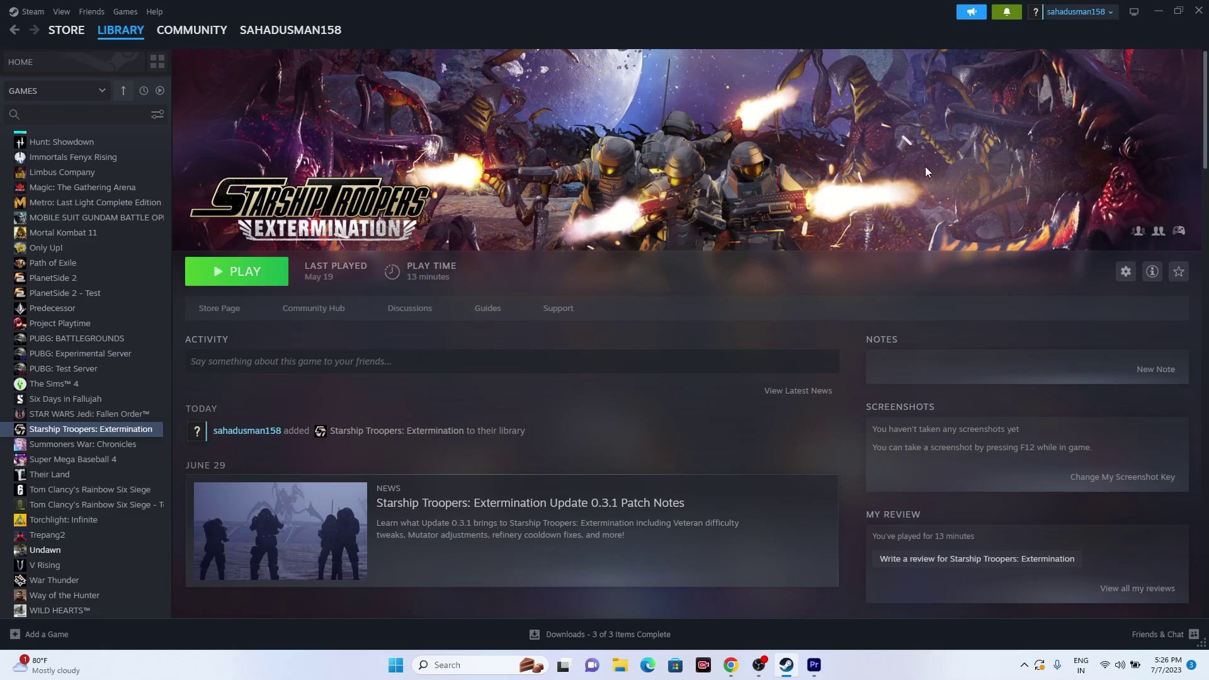
{"action": "left_click", "coordinate": [1150, 13]}
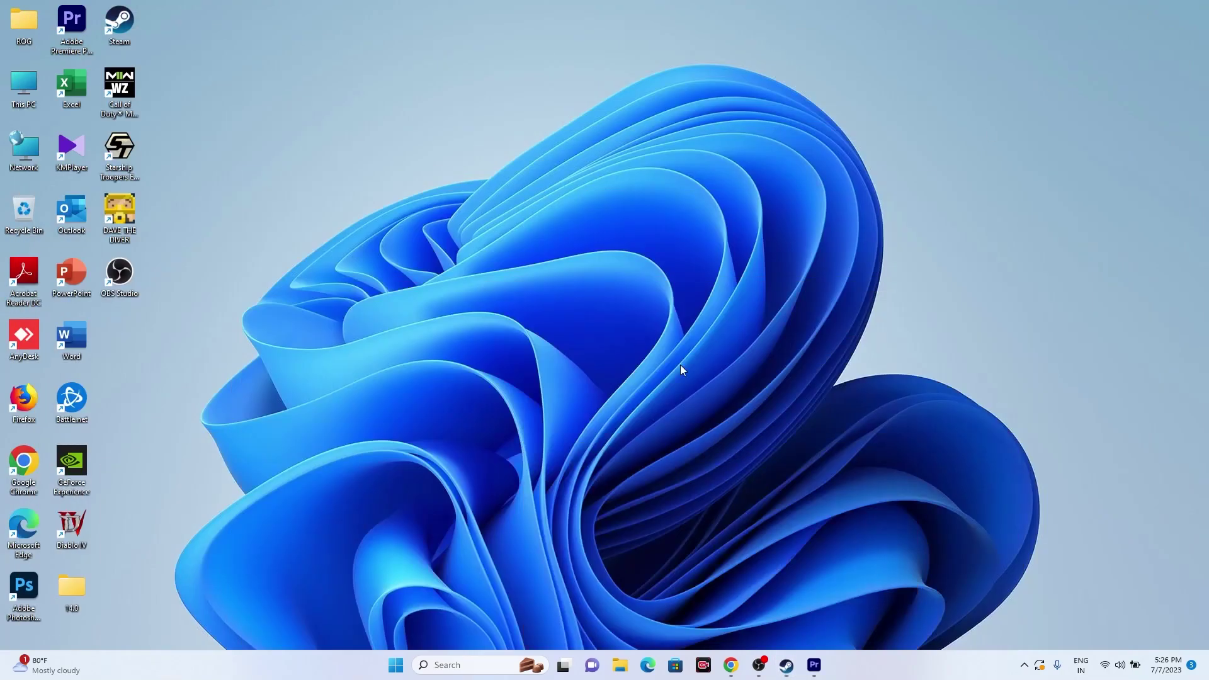
Open System Configuration, hide all Microsoft services in the services list, and accept the dialog
{"action": "left_click", "coordinate": [463, 663]}
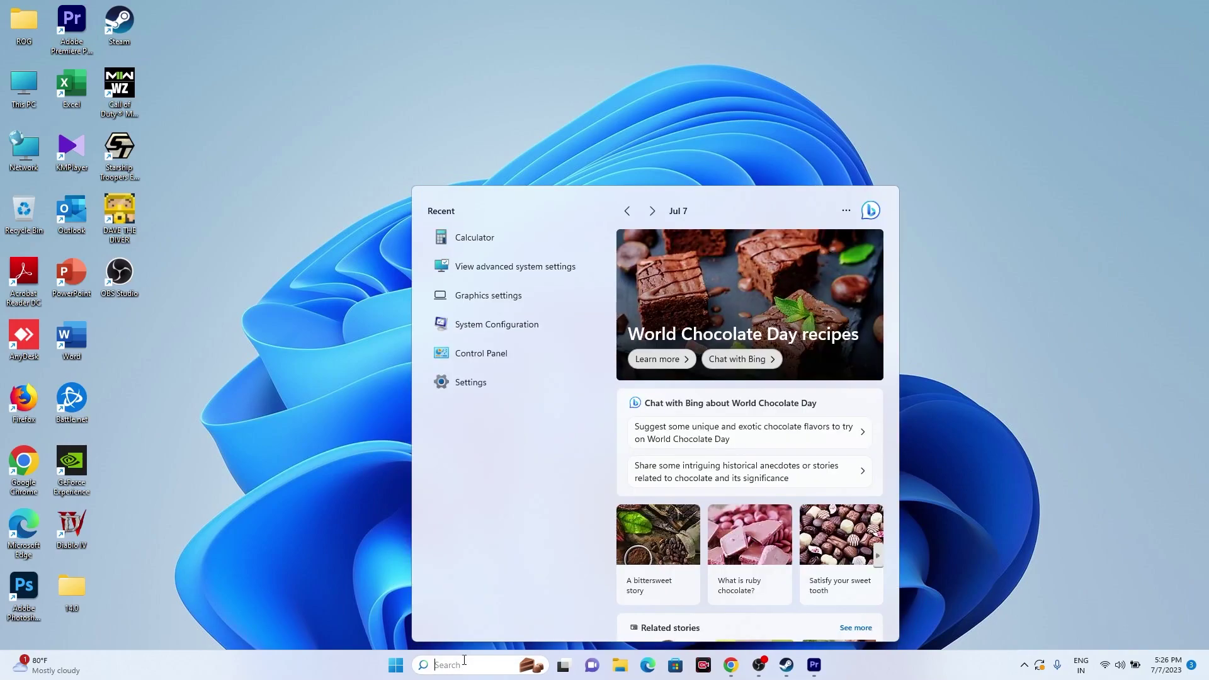
{"action": "left_click", "coordinate": [504, 326]}
{"action": "left_click", "coordinate": [504, 232]}
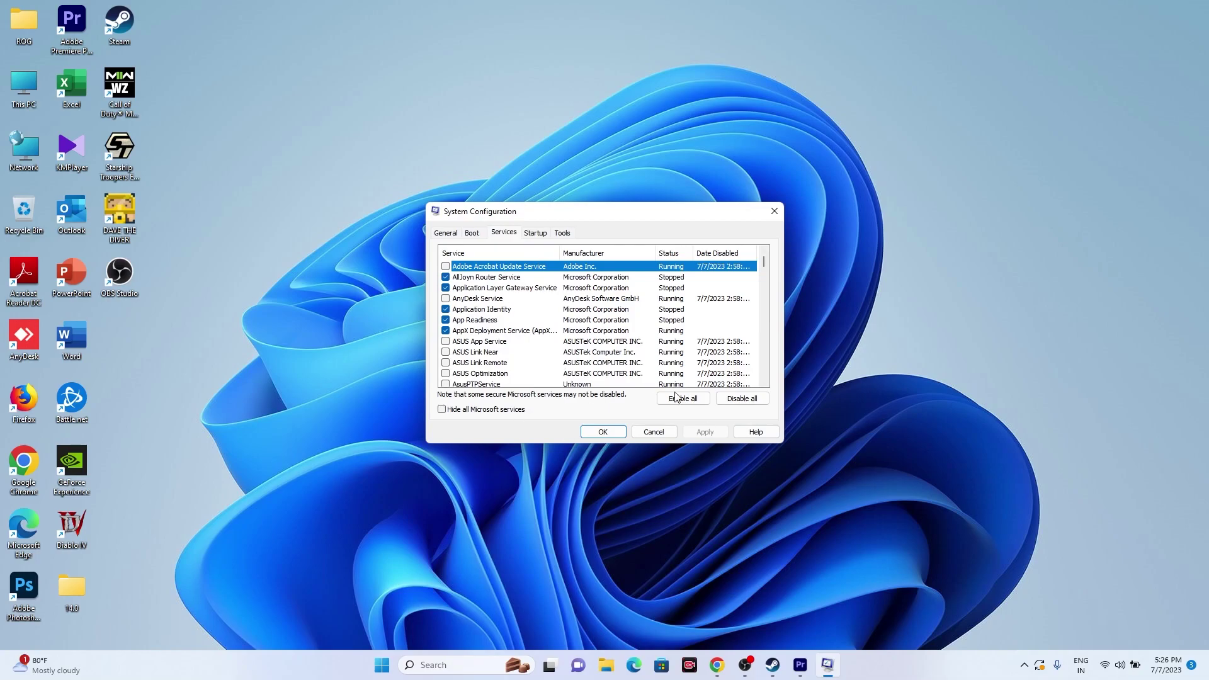
{"action": "left_click", "coordinate": [443, 410]}
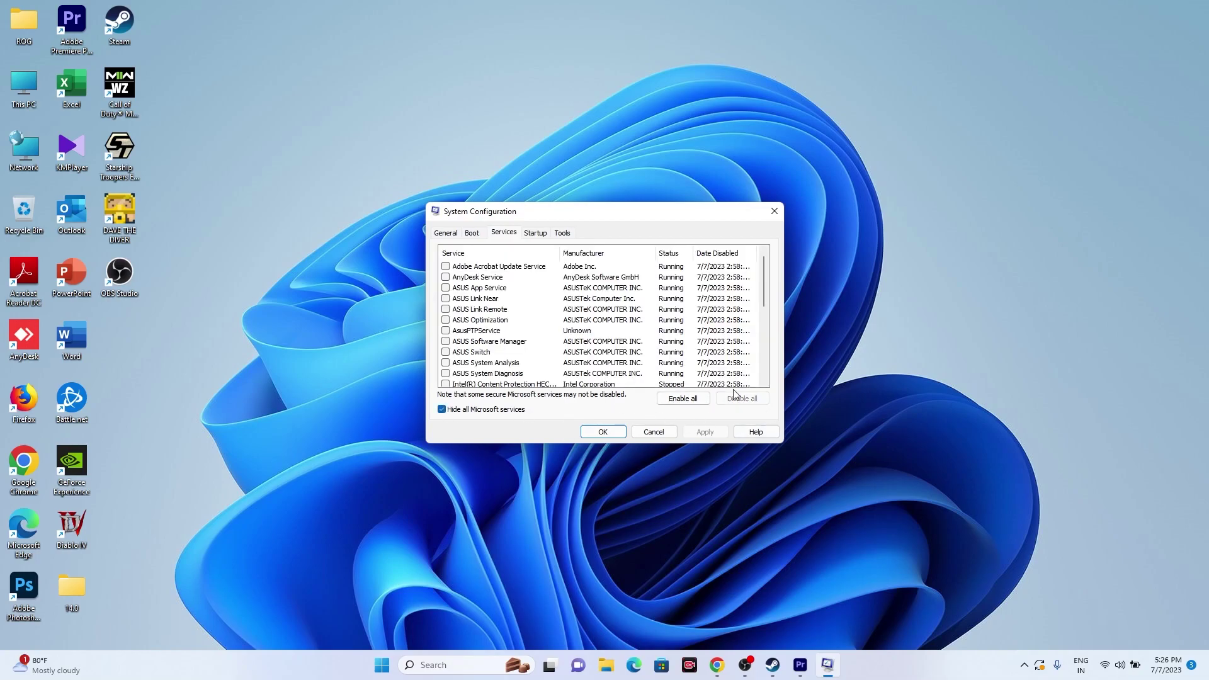
{"action": "left_click", "coordinate": [605, 433]}
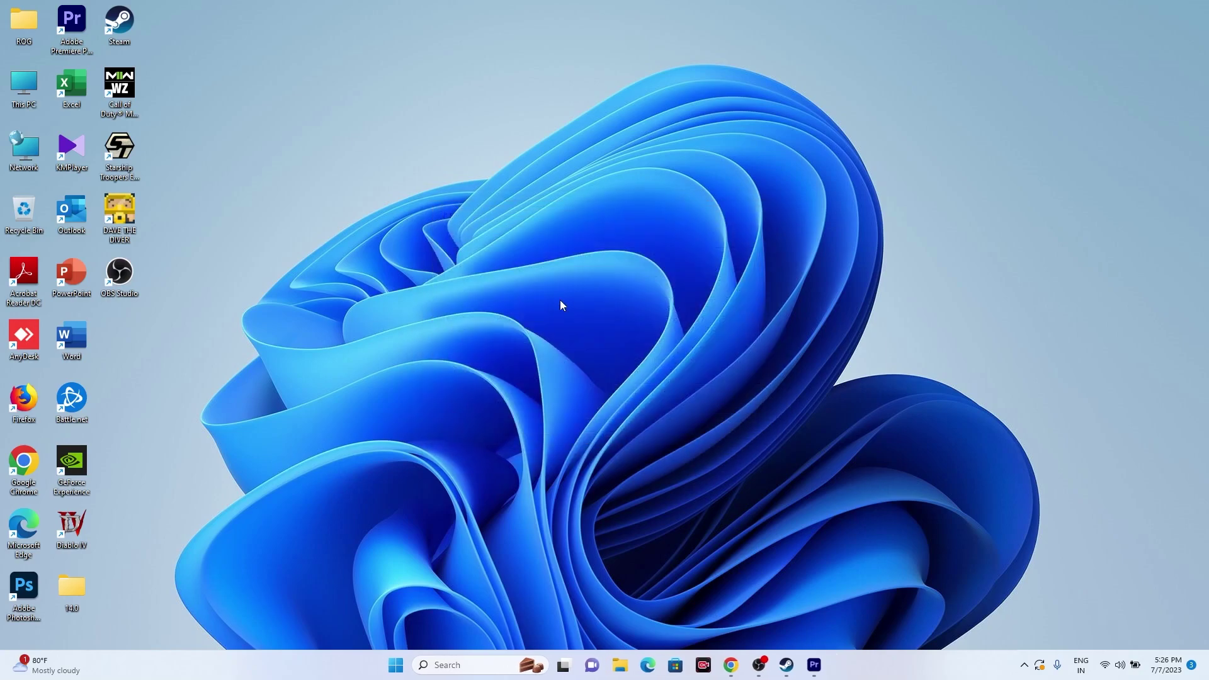
Open the properties of Starship Troopers: Extermination in the Steam library and enter -dx11 as the launch option
{"action": "left_click", "coordinate": [786, 665]}
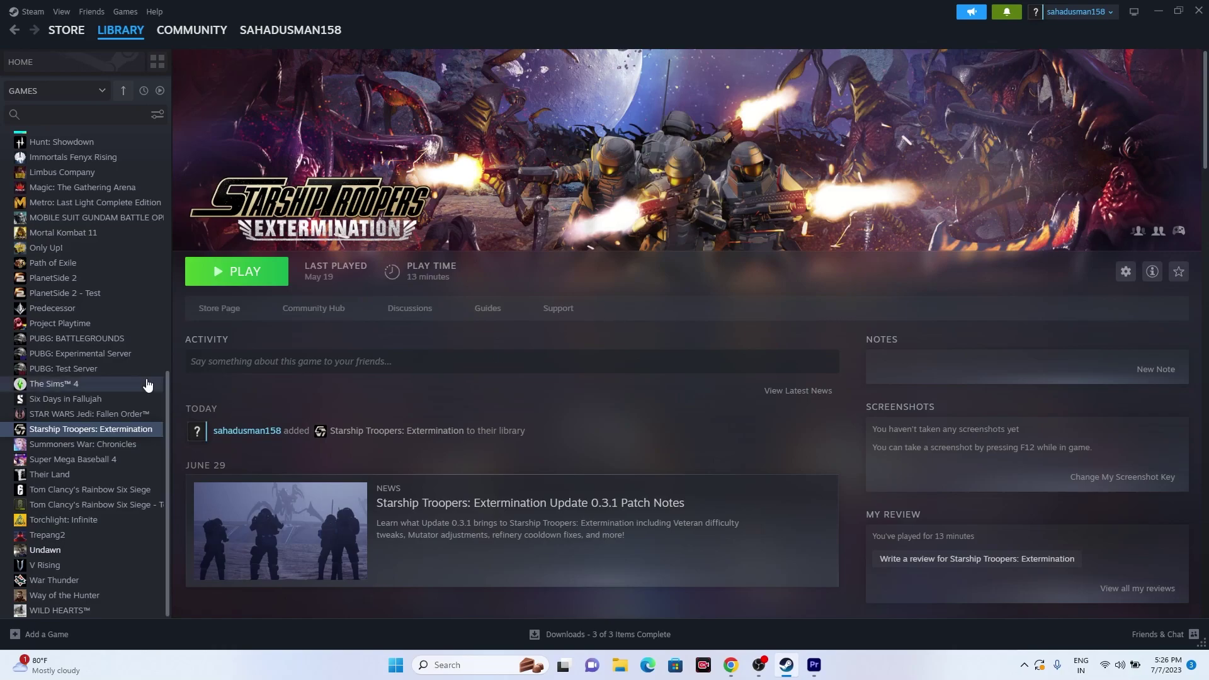
{"action": "right_click", "coordinate": [87, 429]}
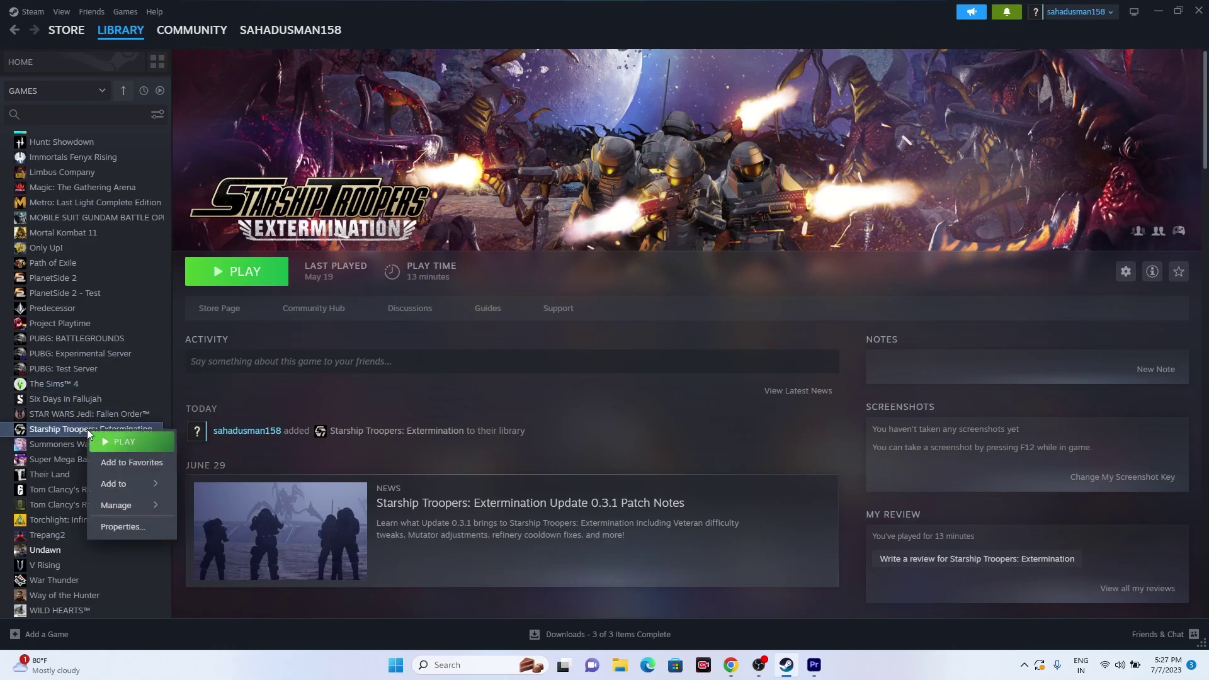
{"action": "left_click", "coordinate": [121, 526]}
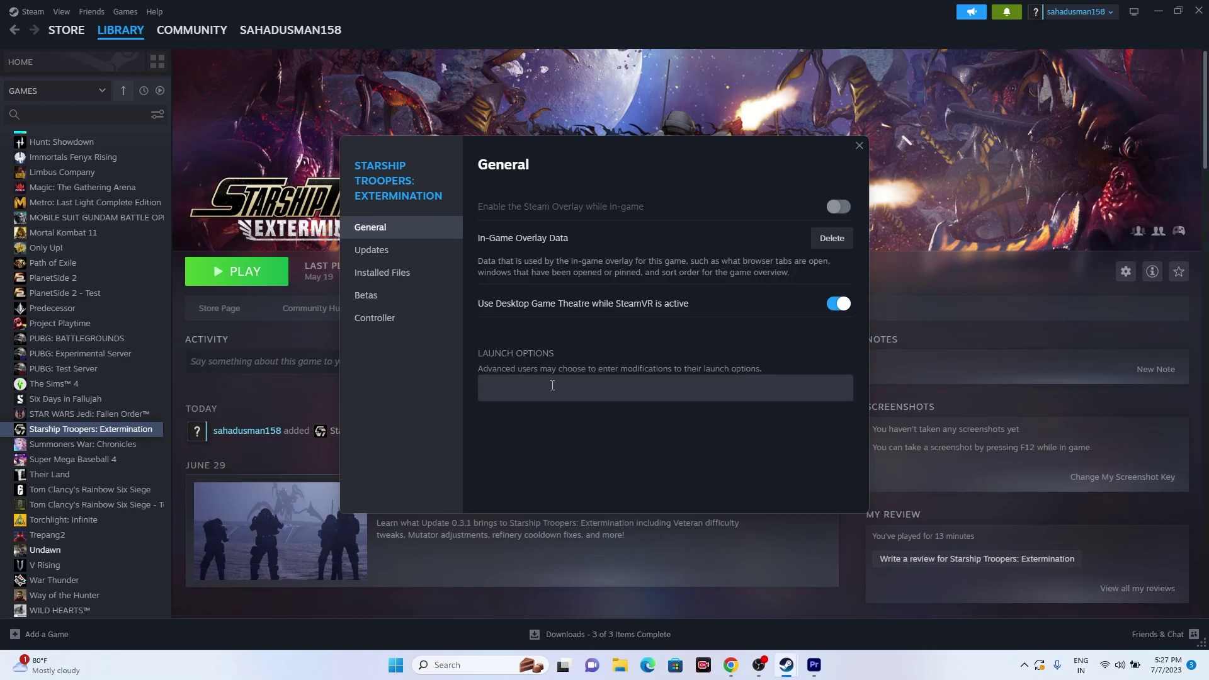
{"action": "left_click", "coordinate": [552, 386]}
{"action": "type", "text": "-DX"}
{"action": "key", "text": "BackSpace"}
{"action": "key", "text": "BackSpace"}
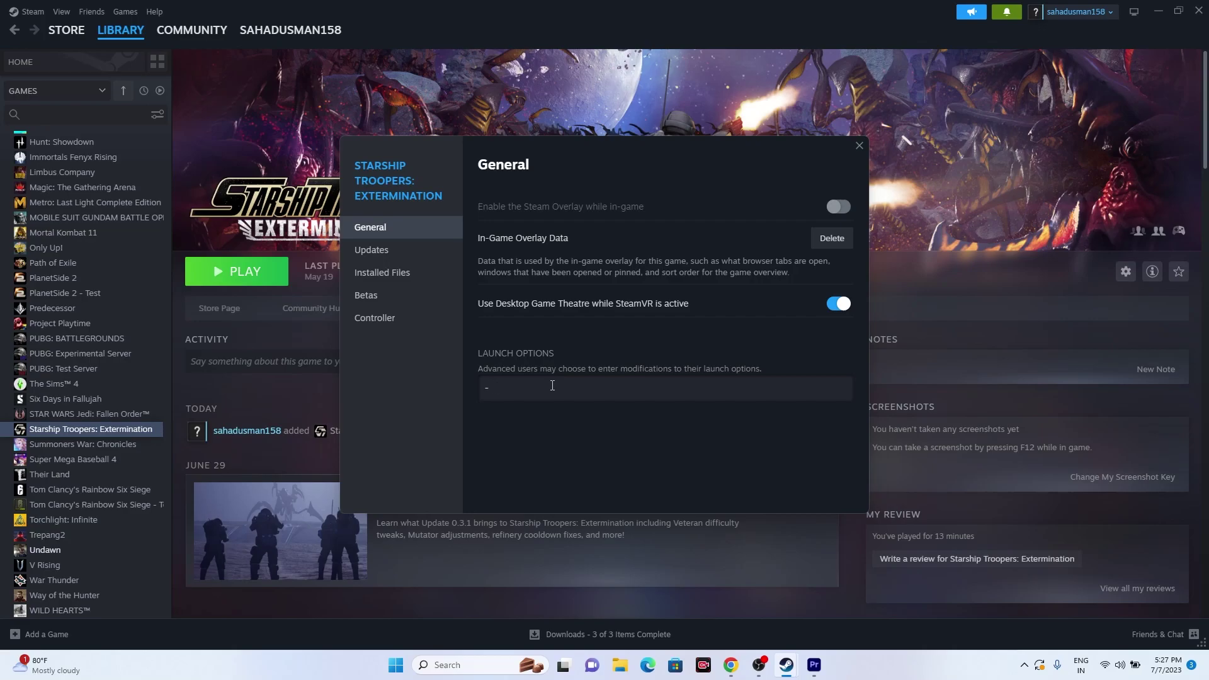
{"action": "type", "text": "x"}
{"action": "type", "text": "dx11"}
Change the game's launch option to -dx12 and close its properties
{"action": "key", "text": "BackSpace"}
{"action": "type", "text": "2"}
{"action": "left_click", "coordinate": [857, 146]}
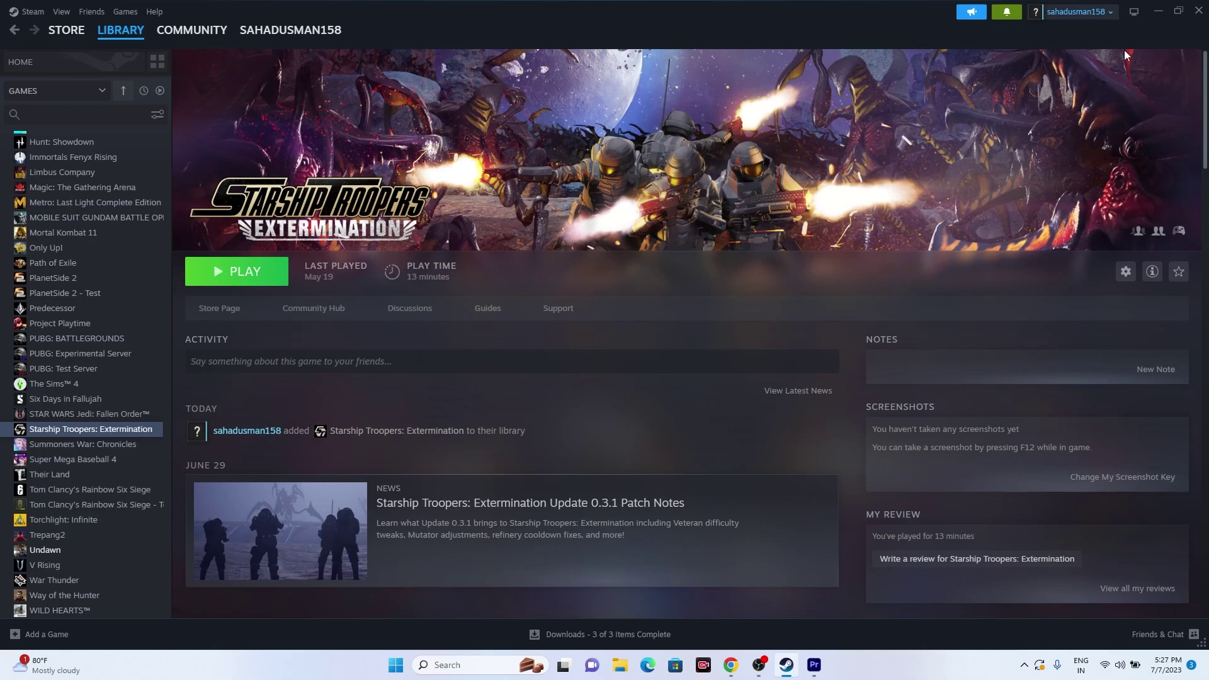
Minimise Steam, open Task Manager maximised to review the running apps, select Adobe Premiere Pro 2022, and close Task Manager
{"action": "left_click", "coordinate": [1155, 11]}
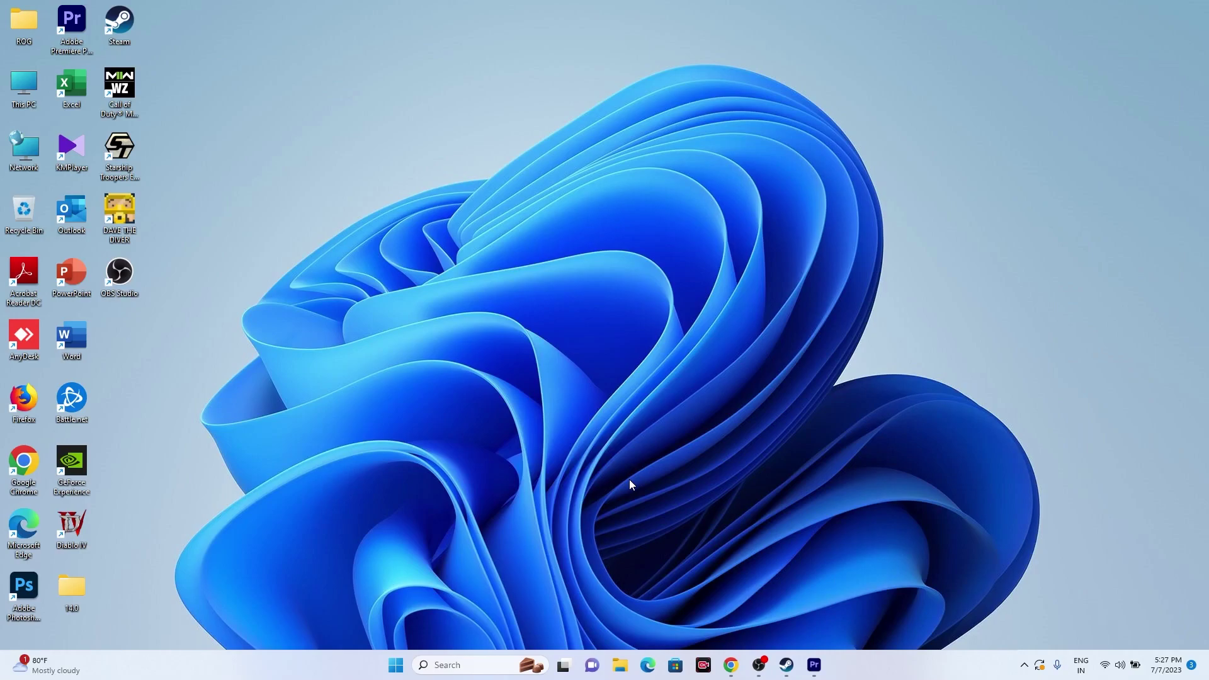
{"action": "right_click", "coordinate": [397, 665]}
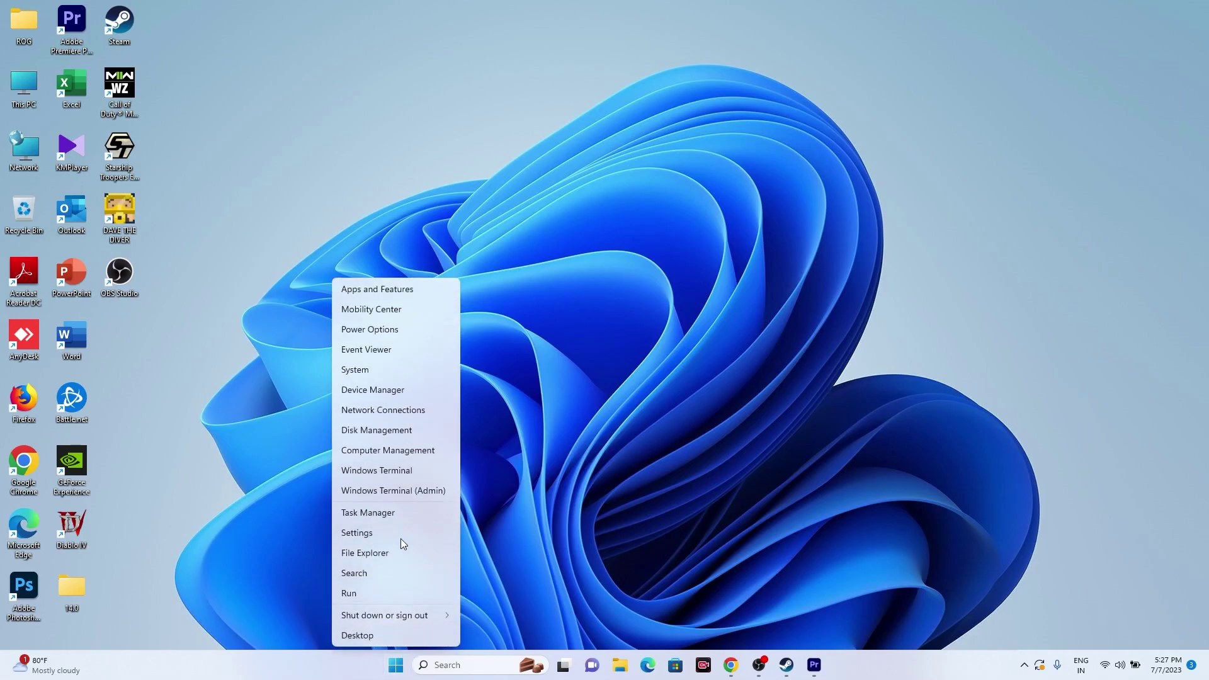
{"action": "left_click", "coordinate": [398, 515]}
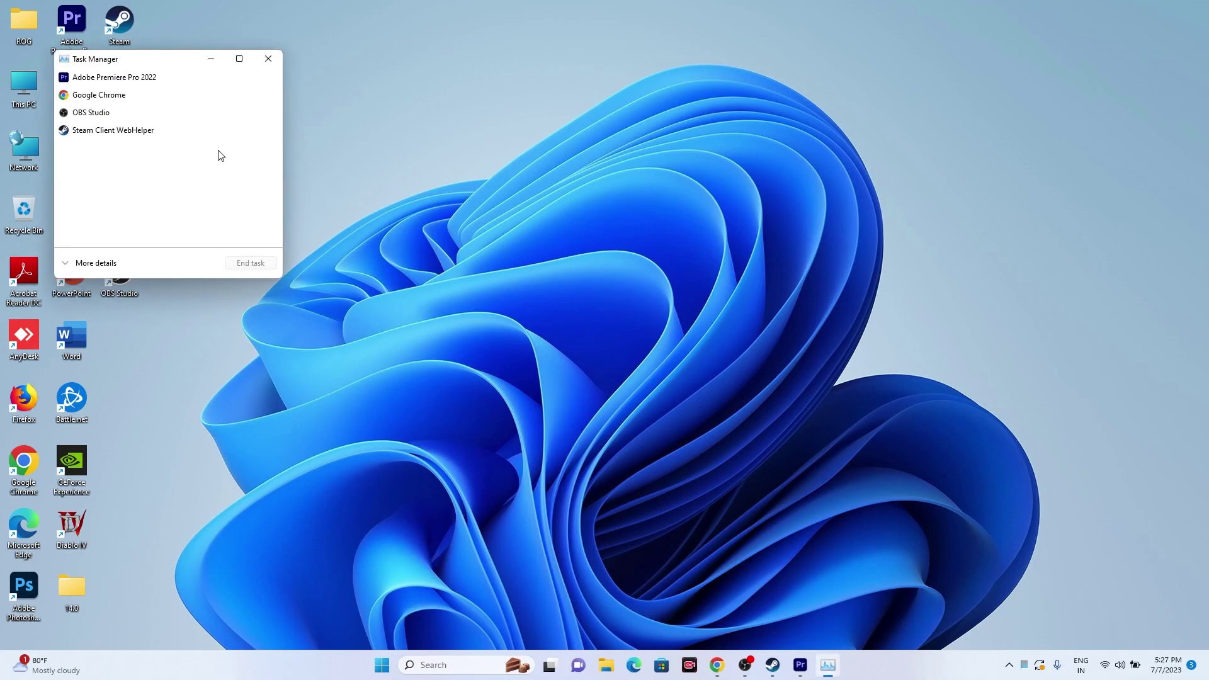
{"action": "left_click", "coordinate": [239, 59]}
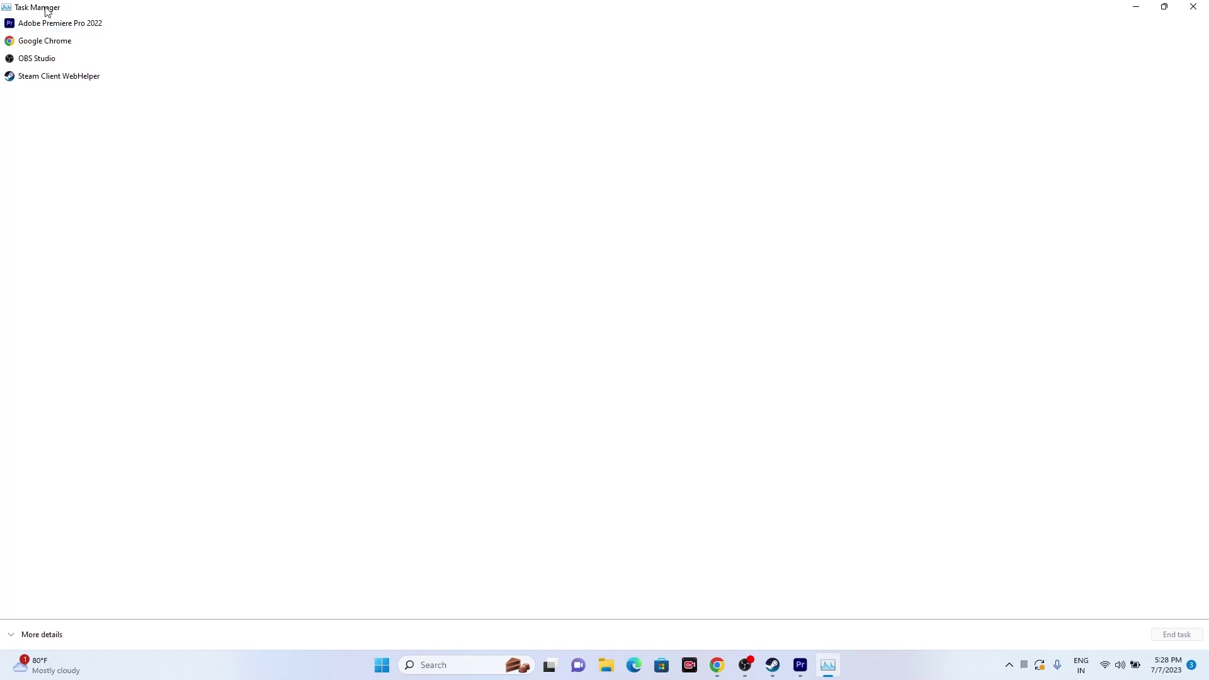
{"action": "left_click", "coordinate": [38, 25]}
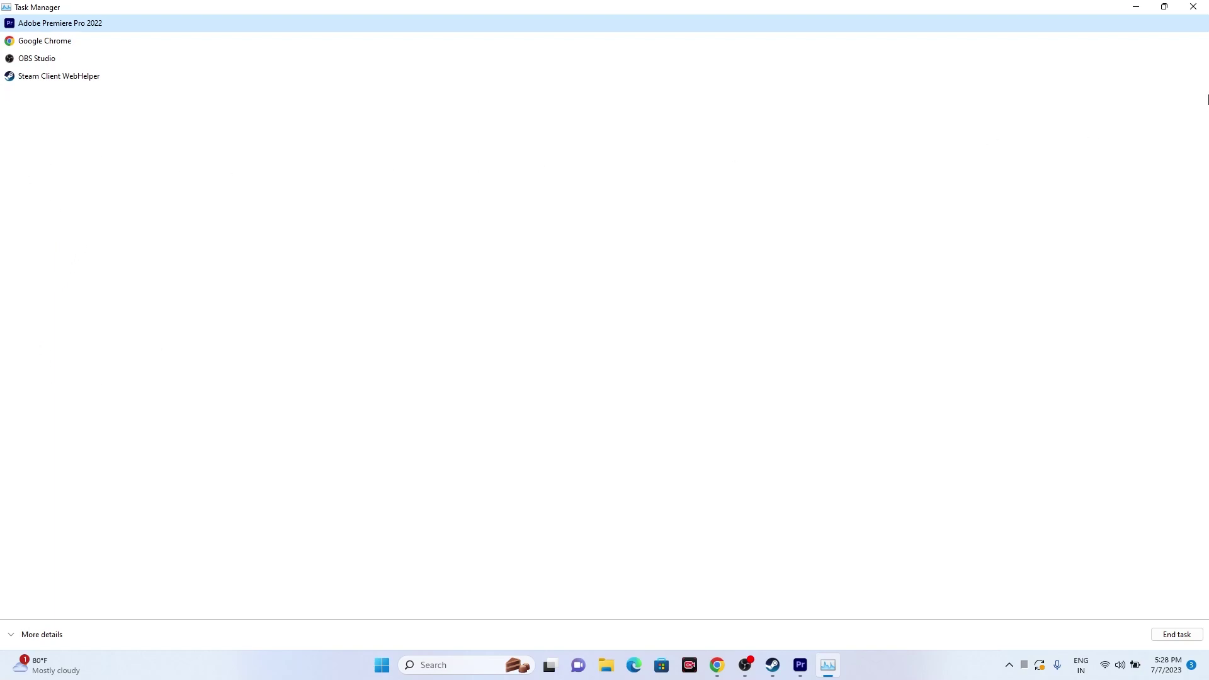
{"action": "left_click", "coordinate": [1201, 13]}
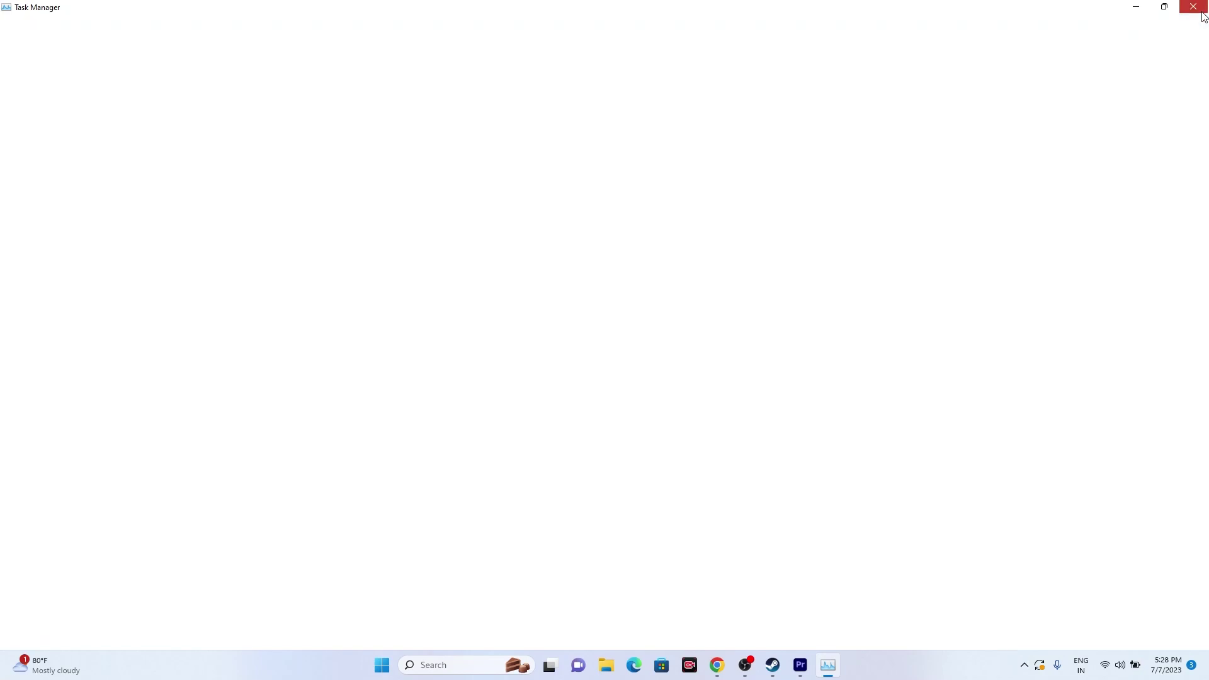
{"action": "left_click", "coordinate": [777, 664]}
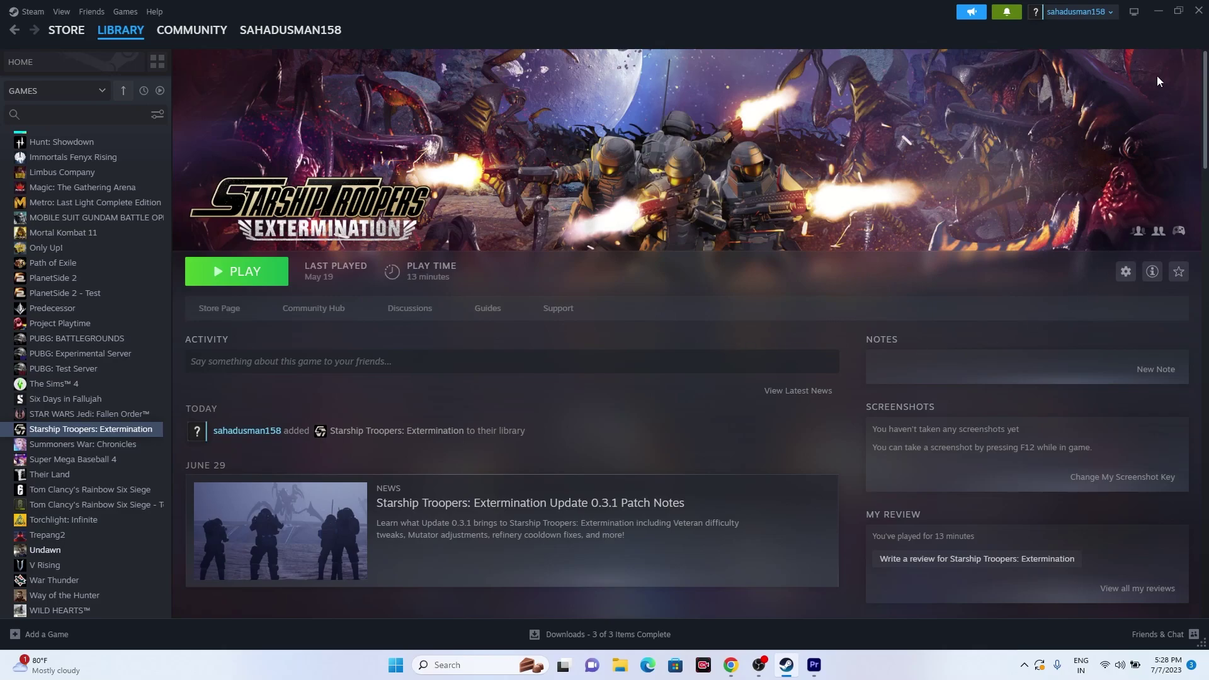
{"action": "left_click", "coordinate": [1152, 14]}
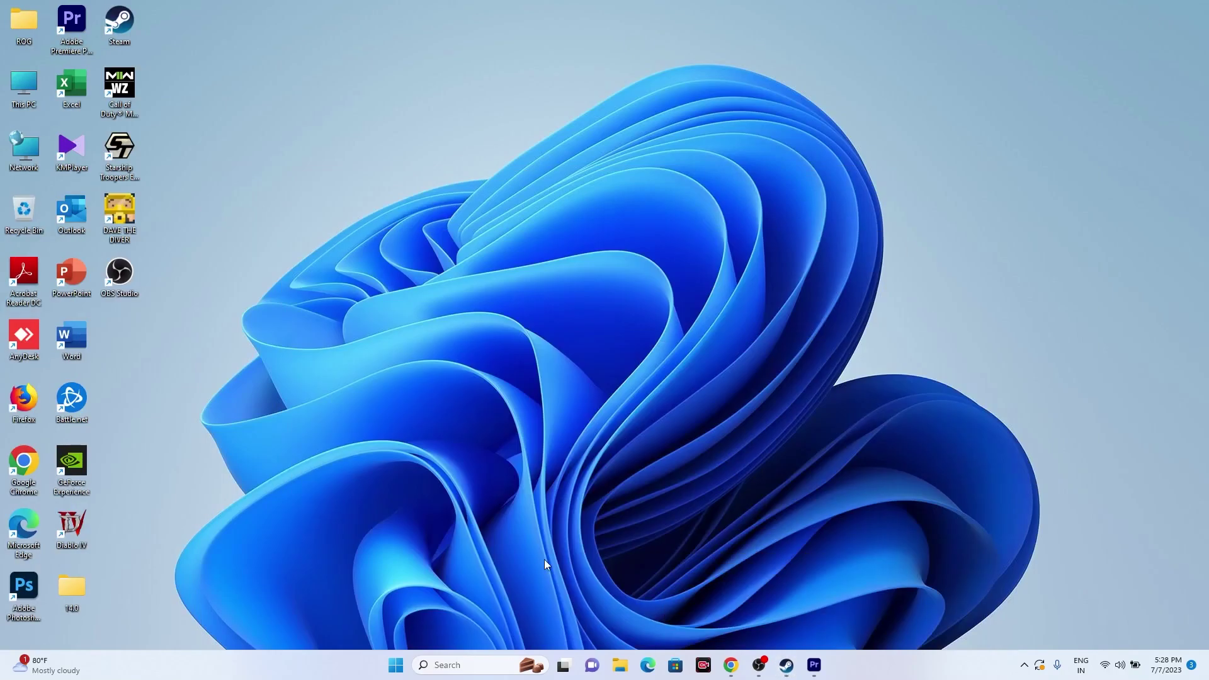
Open the Windows graphics settings, look through the custom app list, and start browsing for a desktop app to add
{"action": "left_click", "coordinate": [475, 659]}
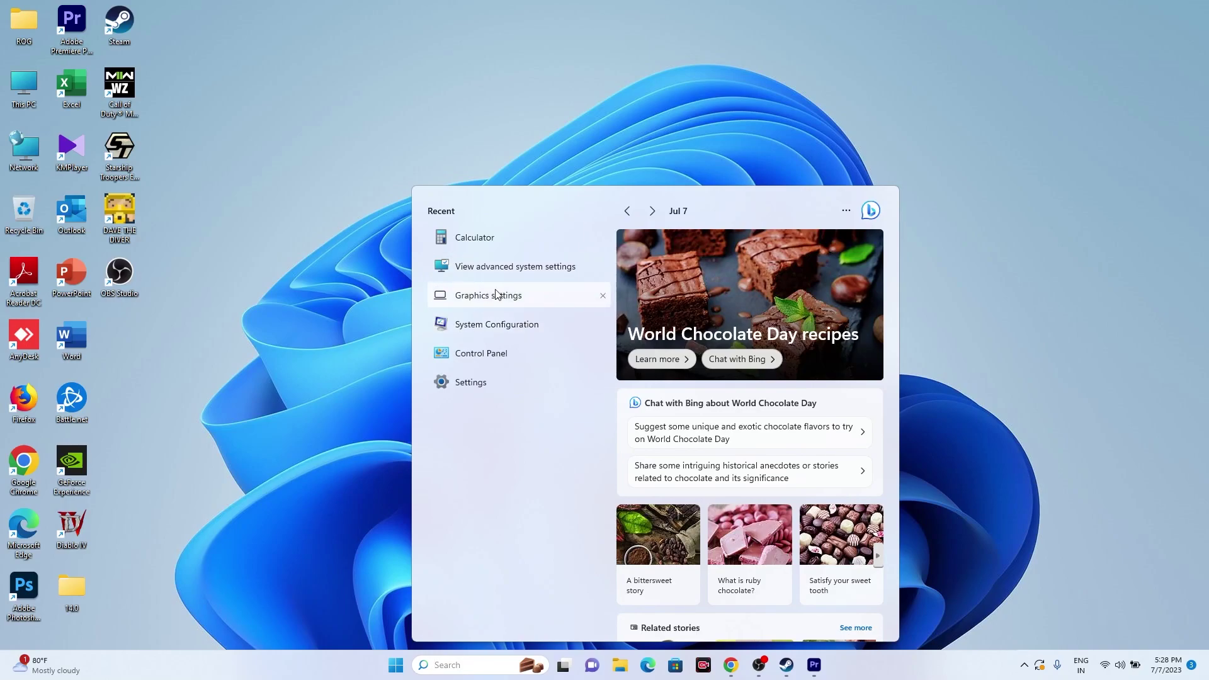
{"action": "left_click", "coordinate": [492, 298]}
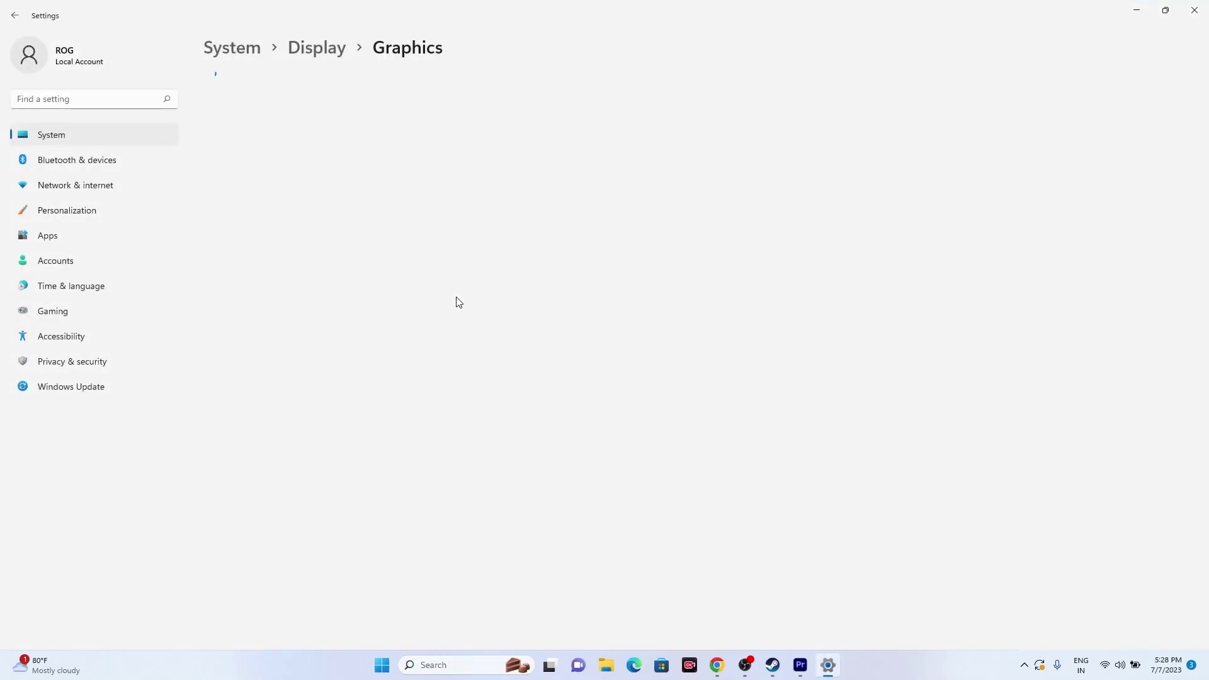
{"action": "scroll", "coordinate": [812, 303], "scroll_direction": "down", "scroll_amount": 3}
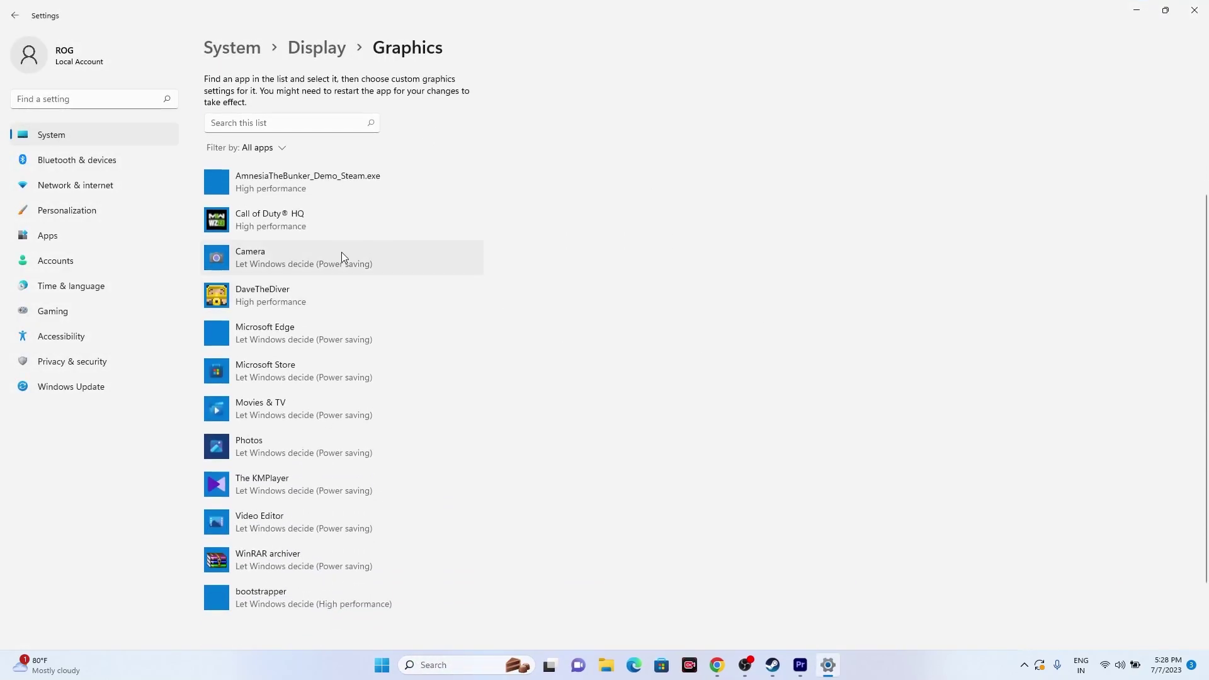
{"action": "scroll", "coordinate": [342, 252], "scroll_direction": "up", "scroll_amount": 3}
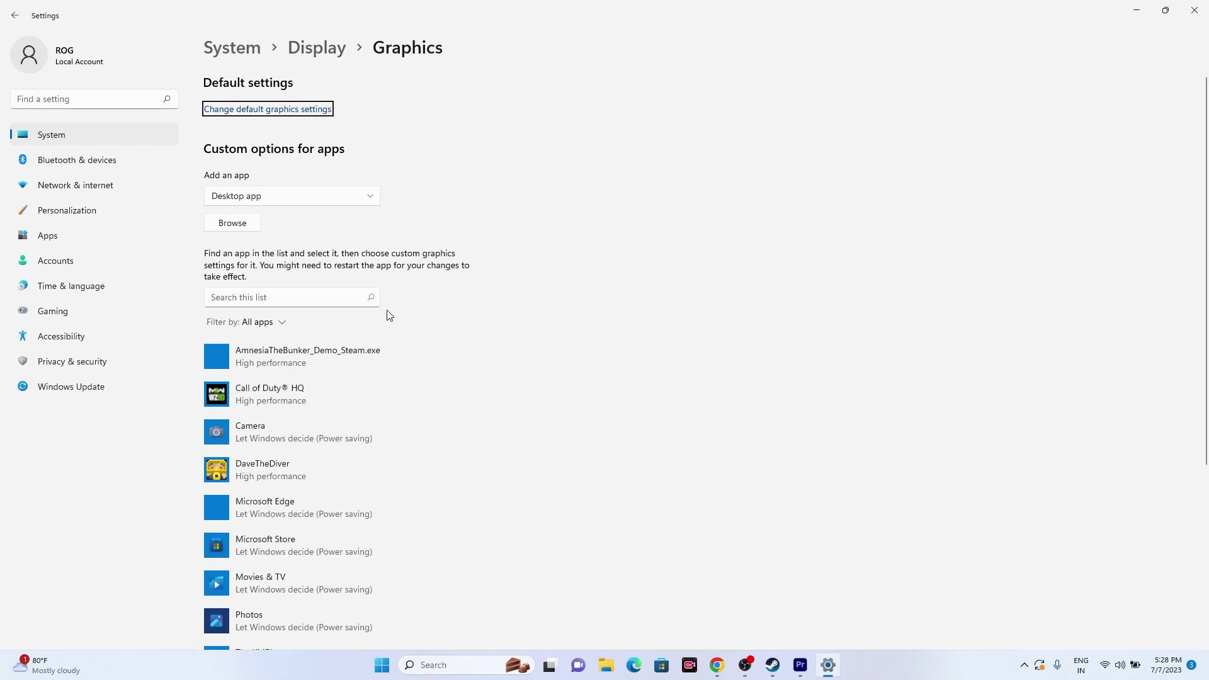
{"action": "left_click", "coordinate": [242, 228]}
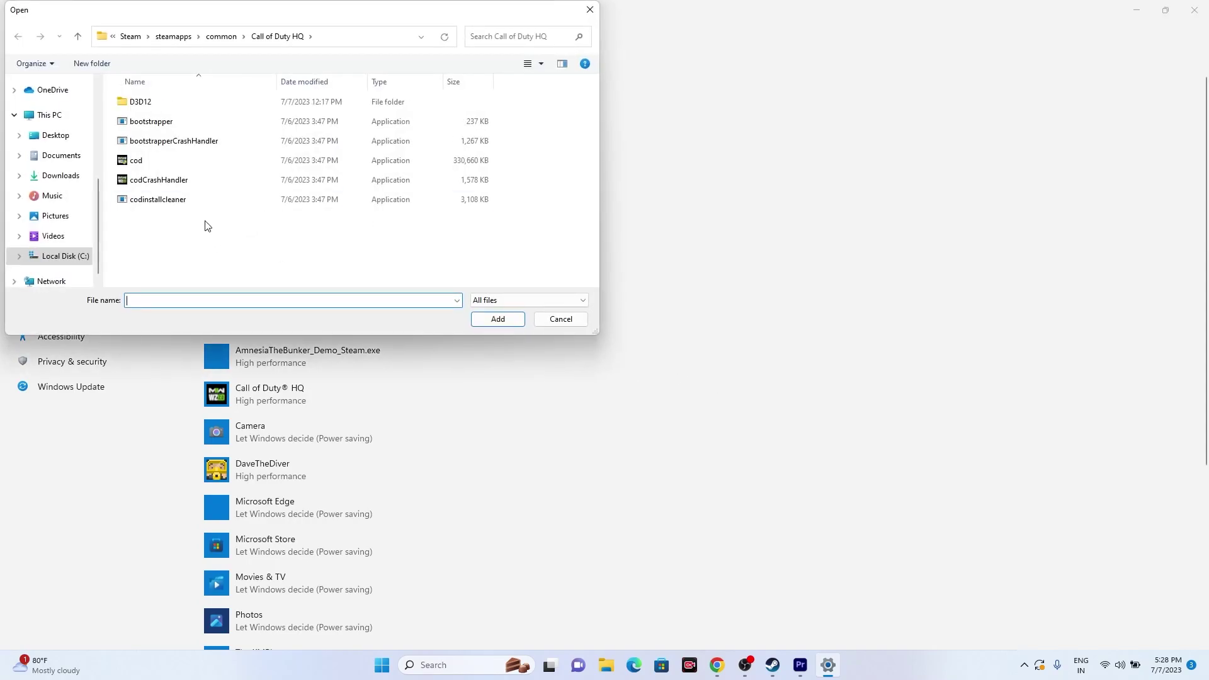
Browse to C:\Program Files (x86)\Steam\steamapps\common in the file chooser
{"action": "scroll", "coordinate": [66, 214], "scroll_direction": "up", "scroll_amount": 2}
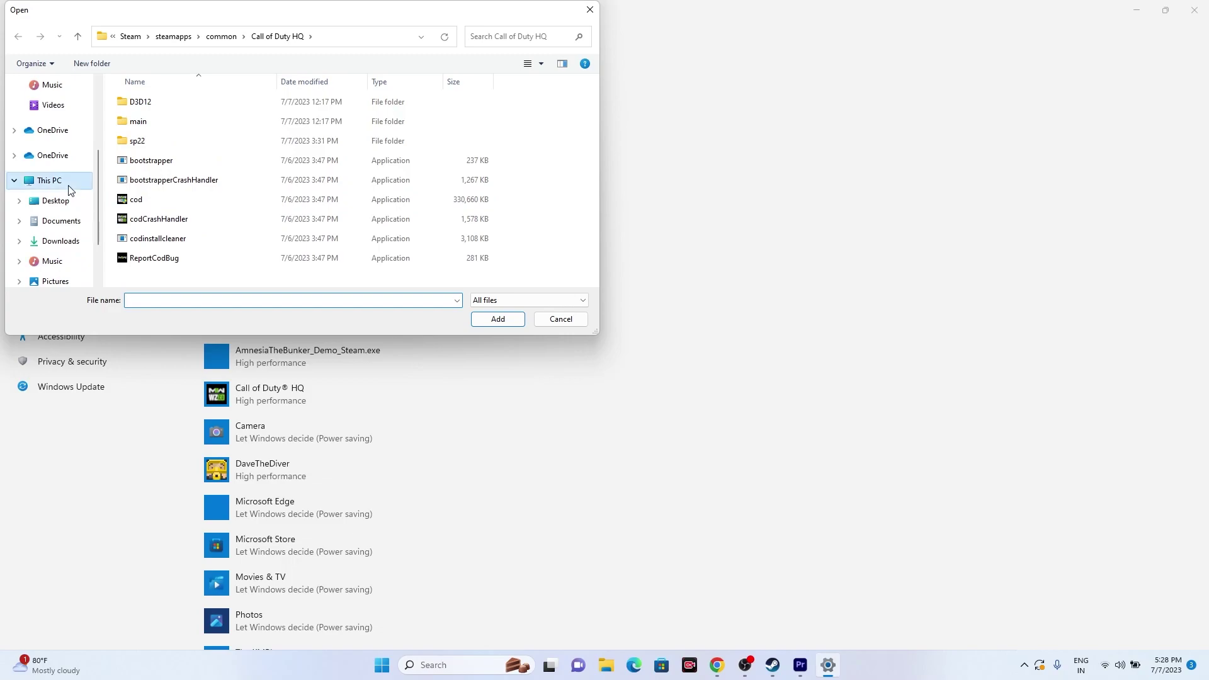
{"action": "left_click", "coordinate": [69, 186]}
{"action": "double_click", "coordinate": [184, 199]}
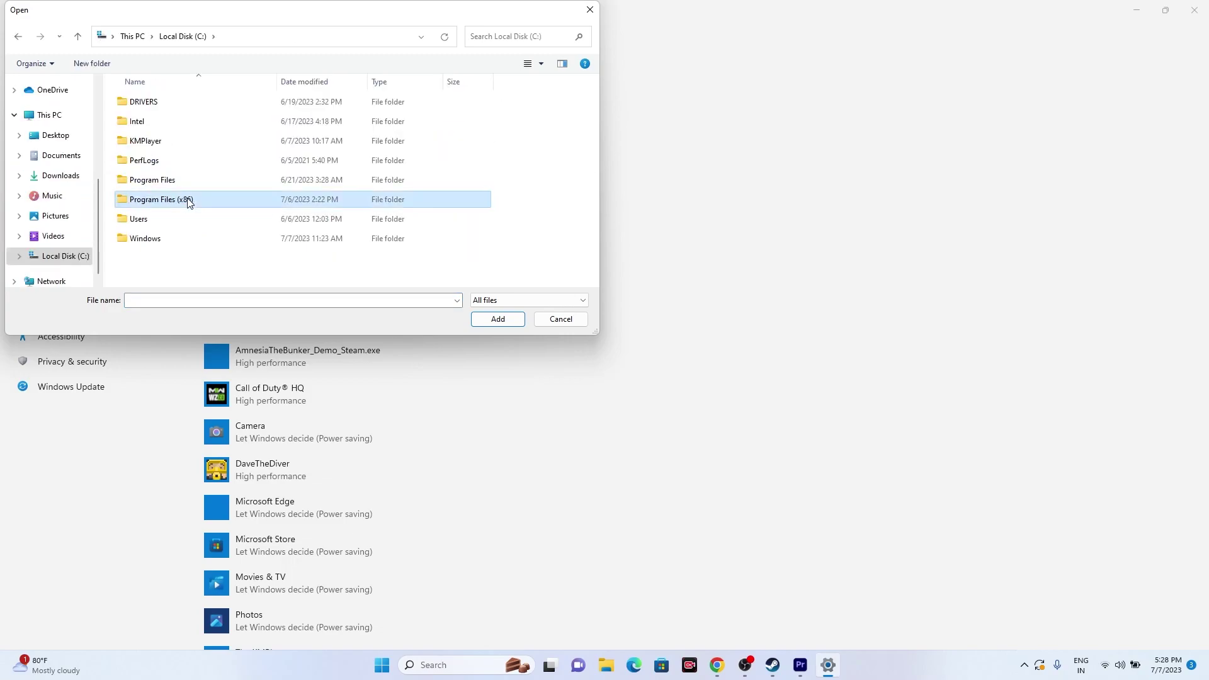
{"action": "double_click", "coordinate": [187, 201]}
{"action": "scroll", "coordinate": [187, 200], "scroll_direction": "down", "scroll_amount": 6}
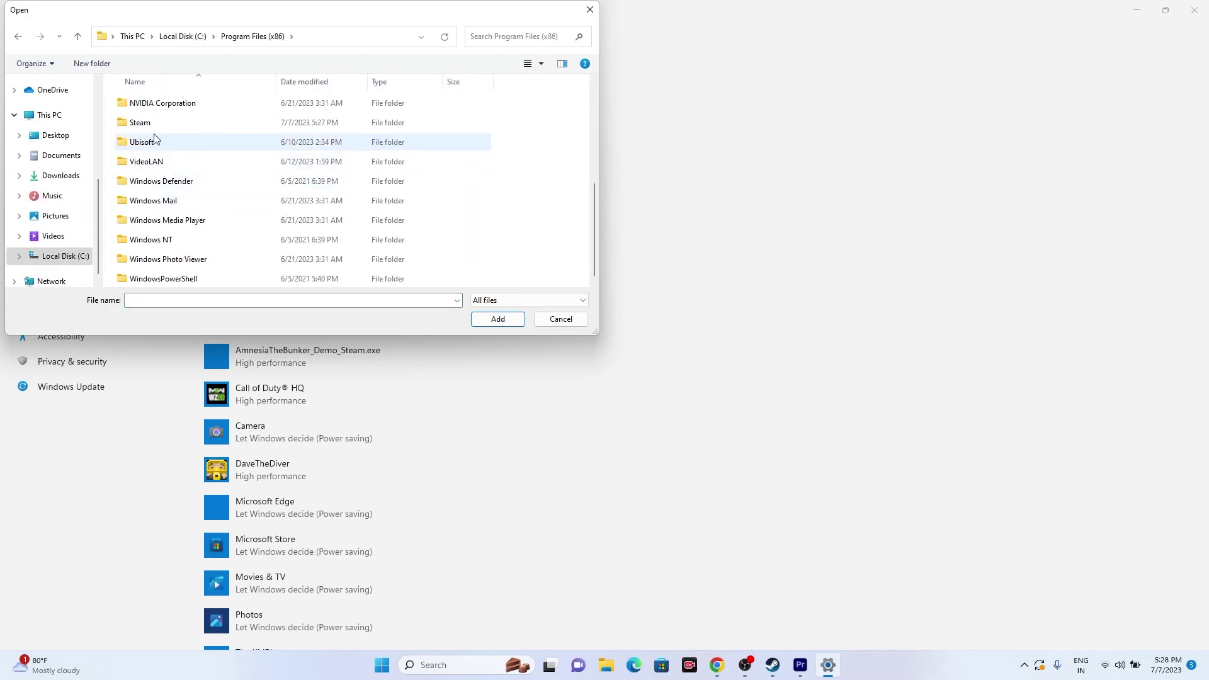
{"action": "double_click", "coordinate": [154, 123]}
{"action": "scroll", "coordinate": [189, 189], "scroll_direction": "down", "scroll_amount": 4}
{"action": "double_click", "coordinate": [158, 180]}
{"action": "double_click", "coordinate": [165, 104]}
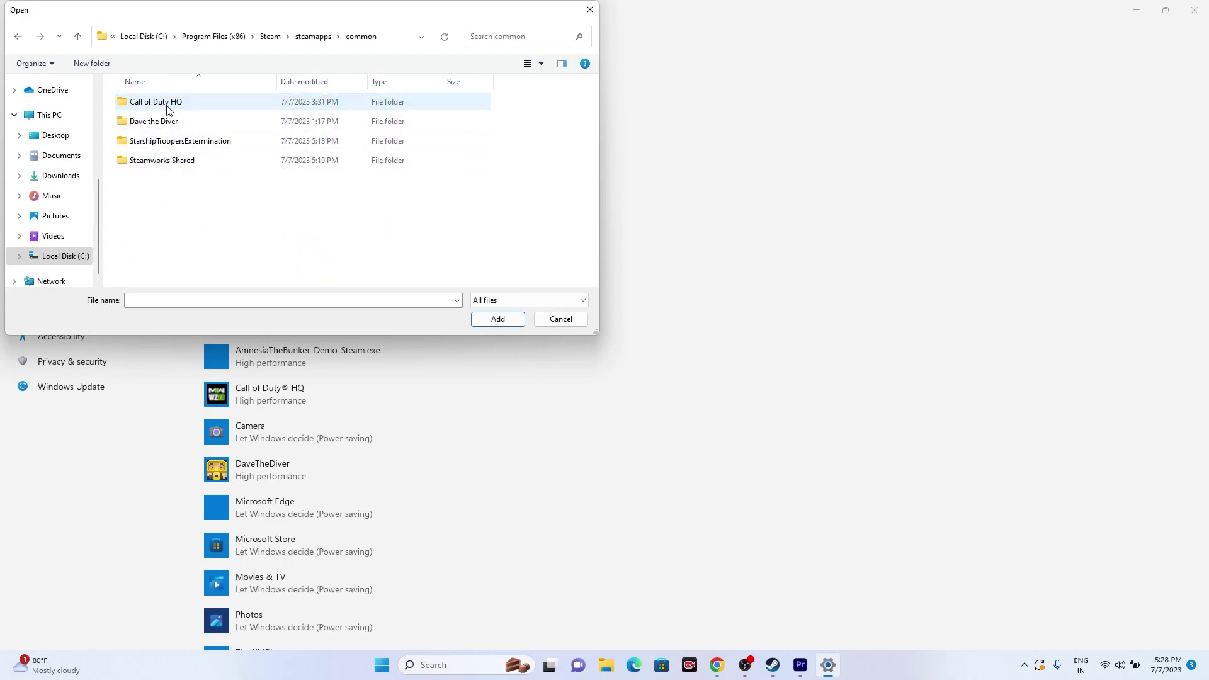
Add the Yakisoba application from the StarshipTroopersExtermination folder to the custom graphics list
{"action": "left_click", "coordinate": [169, 146]}
{"action": "double_click", "coordinate": [170, 146]}
{"action": "left_click", "coordinate": [170, 160]}
{"action": "left_click", "coordinate": [478, 319]}
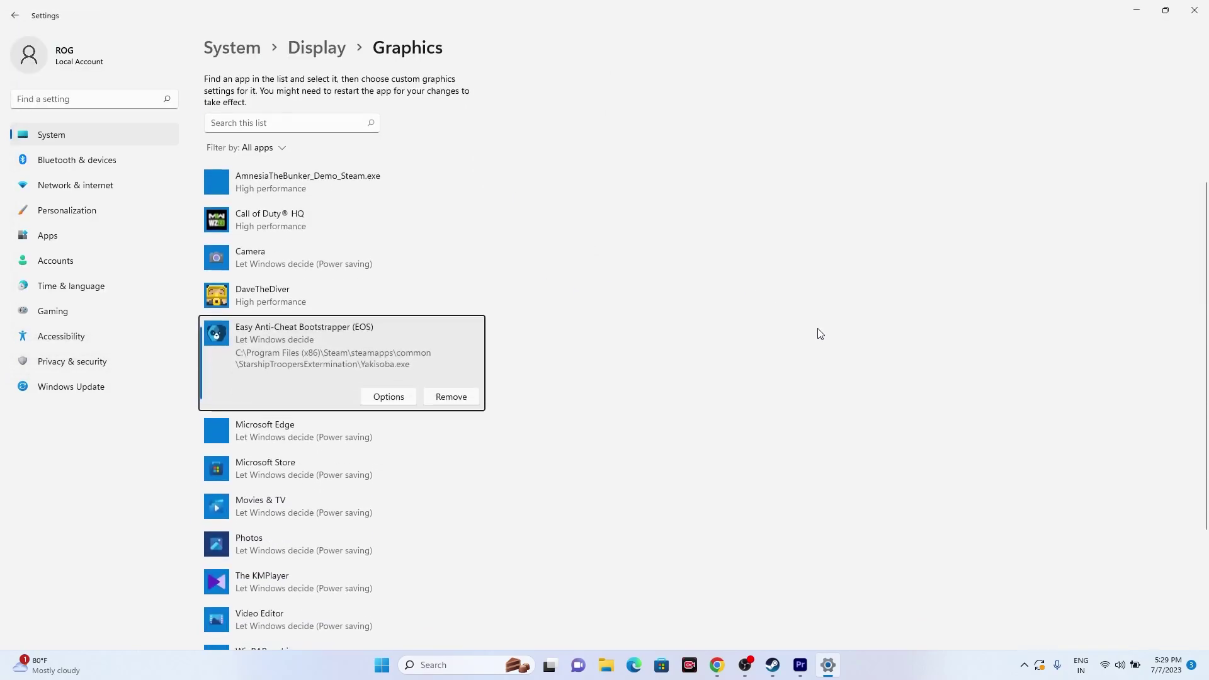
Set the graphics preference of Easy Anti-Cheat Bootstrapper (EOS) to High performance, save it, and close Settings
{"action": "left_click", "coordinate": [390, 397]}
{"action": "left_click", "coordinate": [499, 338]}
{"action": "left_click", "coordinate": [553, 416]}
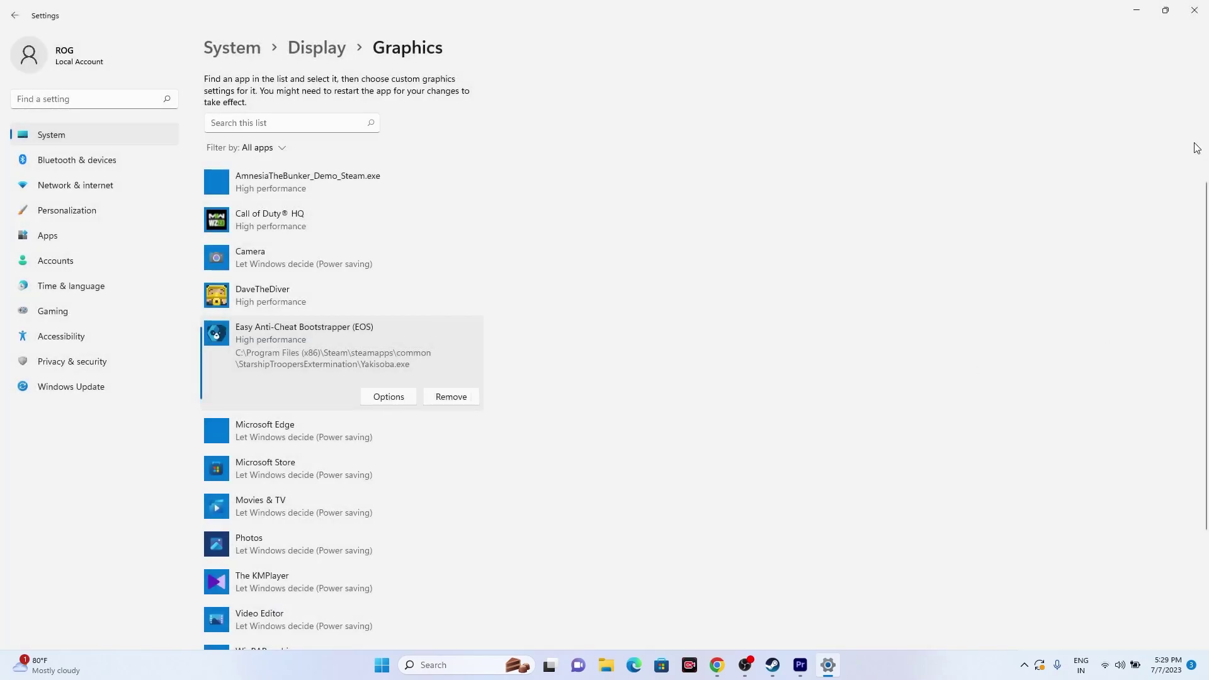
{"action": "left_click", "coordinate": [1195, 10]}
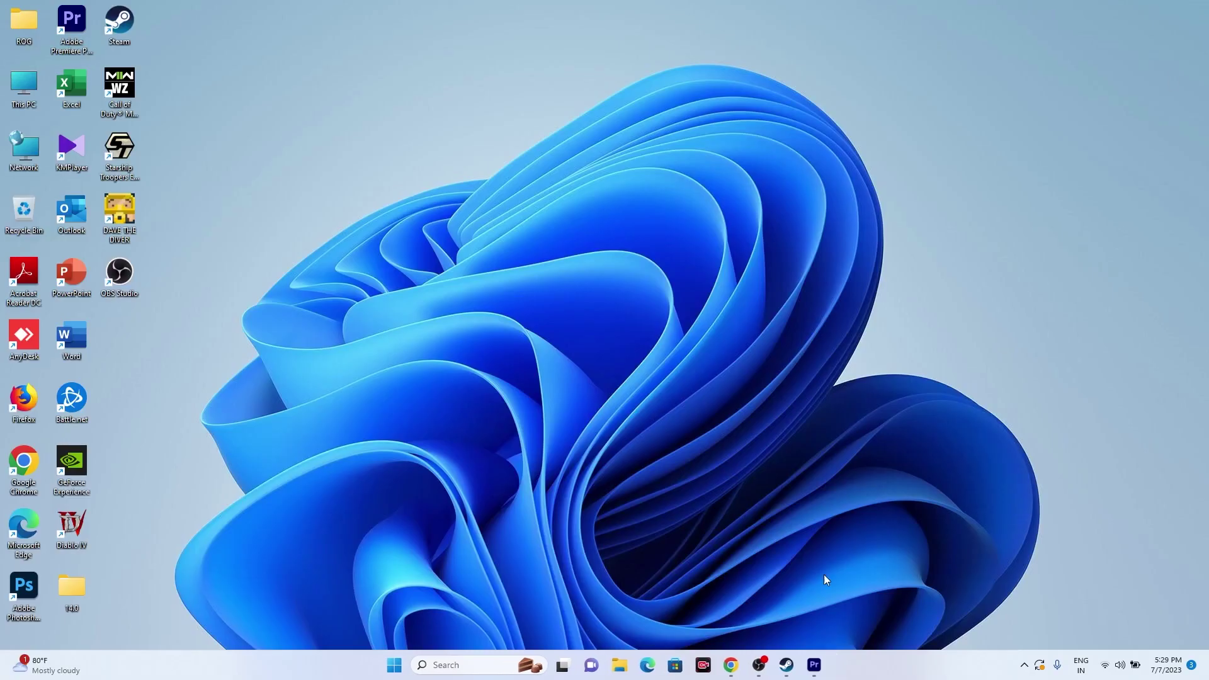
{"action": "left_click", "coordinate": [786, 665]}
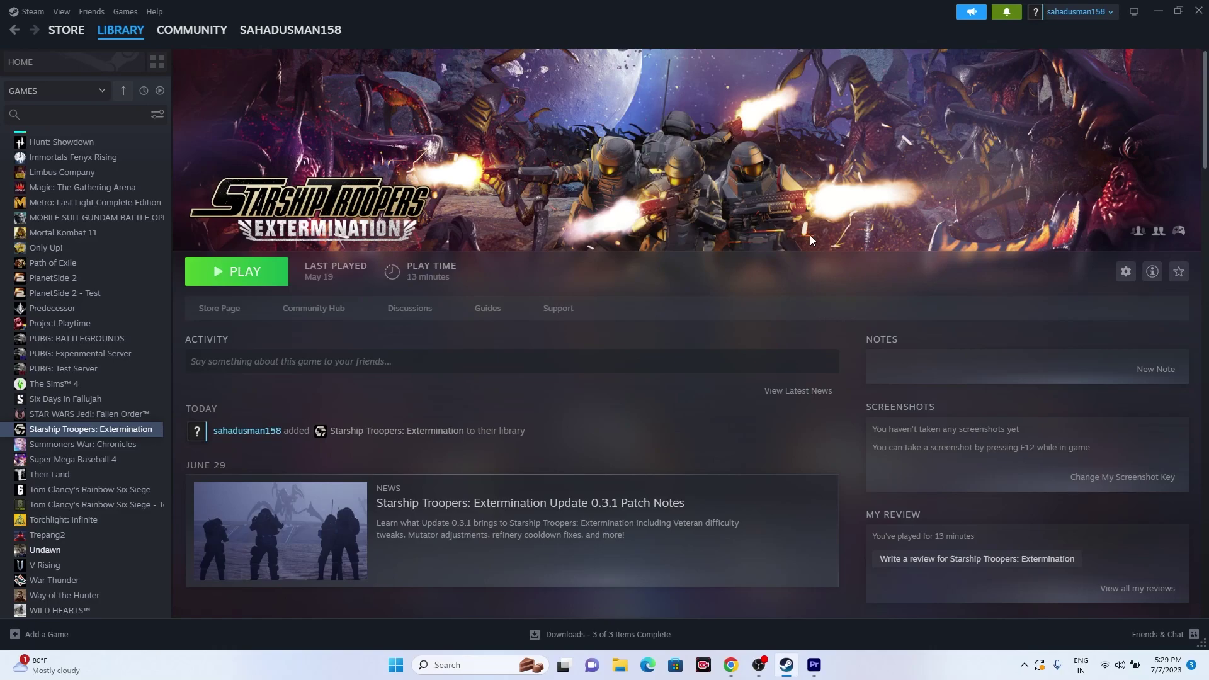
{"action": "left_click", "coordinate": [1154, 12]}
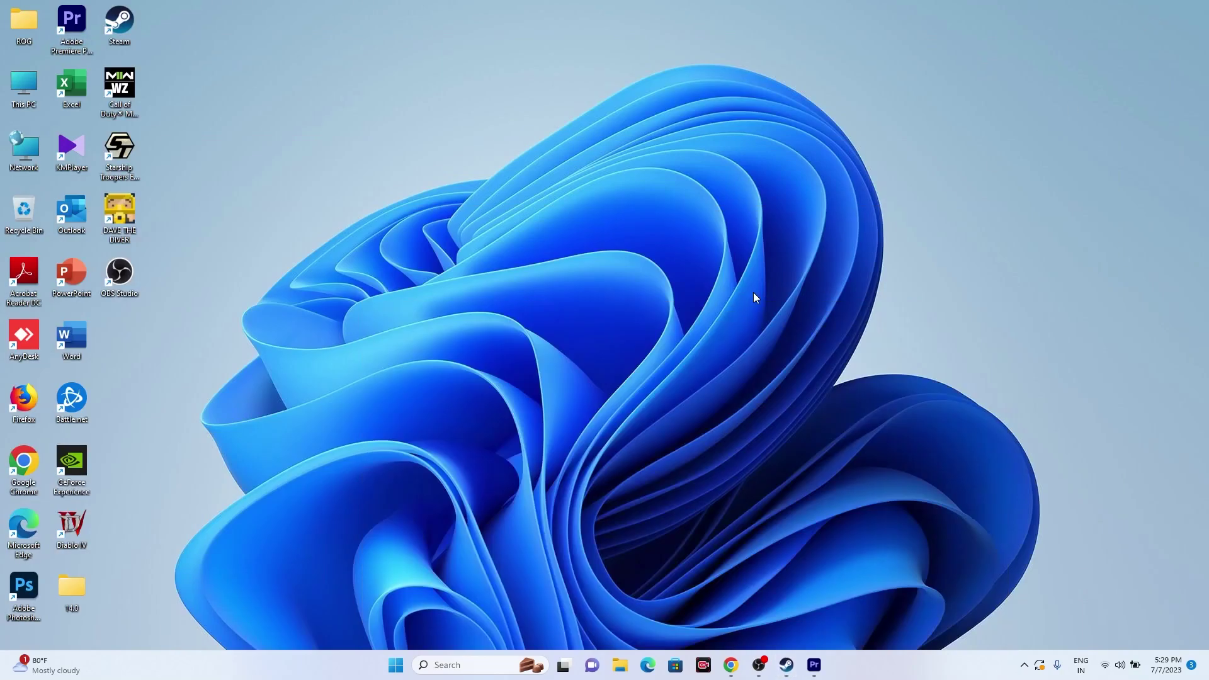
Open the virtual memory settings from the advanced system performance options and choose a custom paging file size for drive C
{"action": "left_click", "coordinate": [464, 665]}
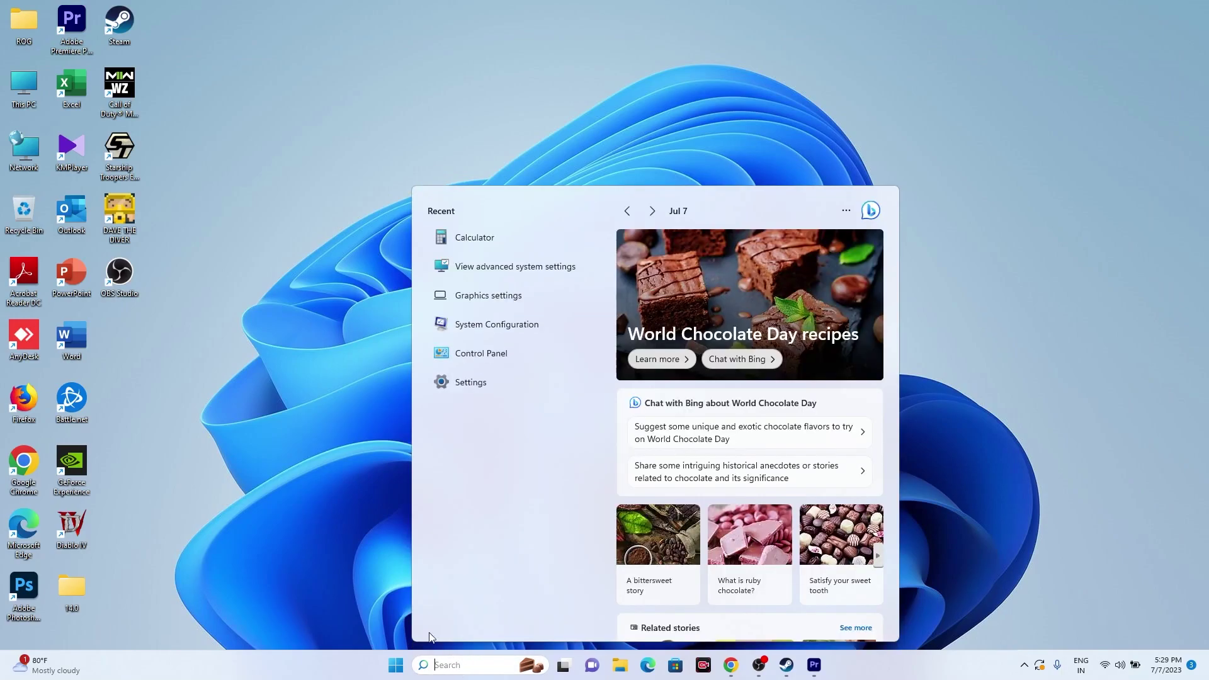
{"action": "left_click", "coordinate": [499, 267]}
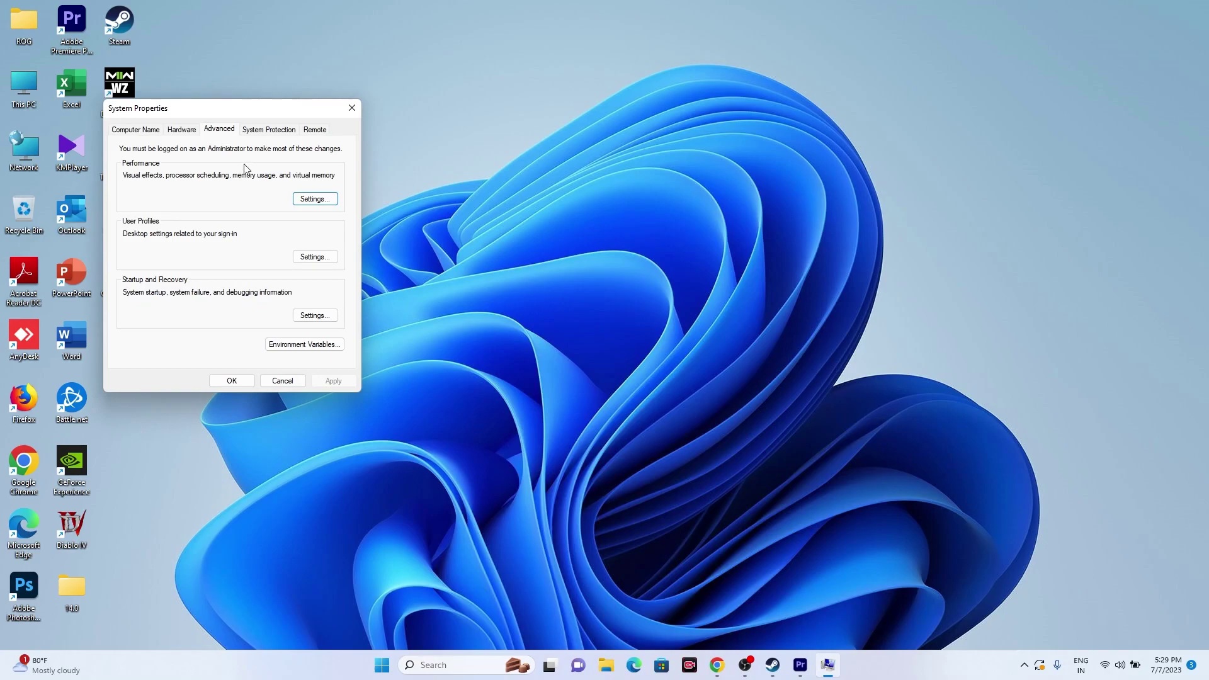
{"action": "left_click", "coordinate": [302, 199]}
{"action": "left_click", "coordinate": [201, 178]}
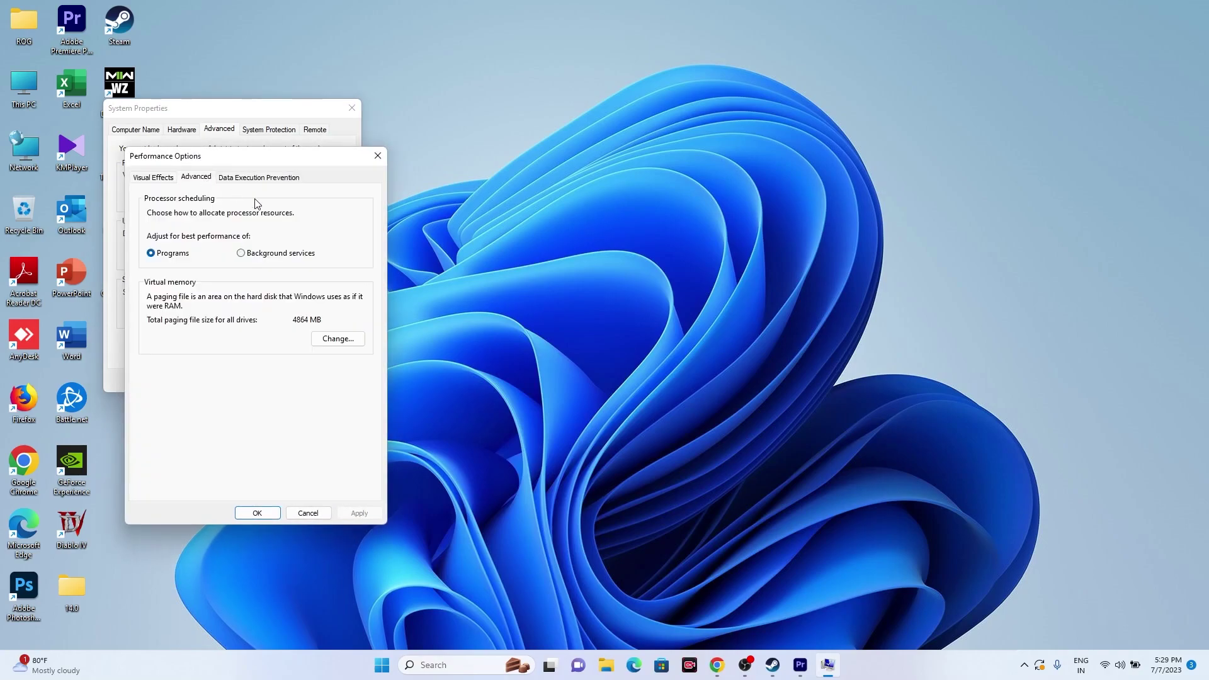
{"action": "left_click", "coordinate": [336, 338]}
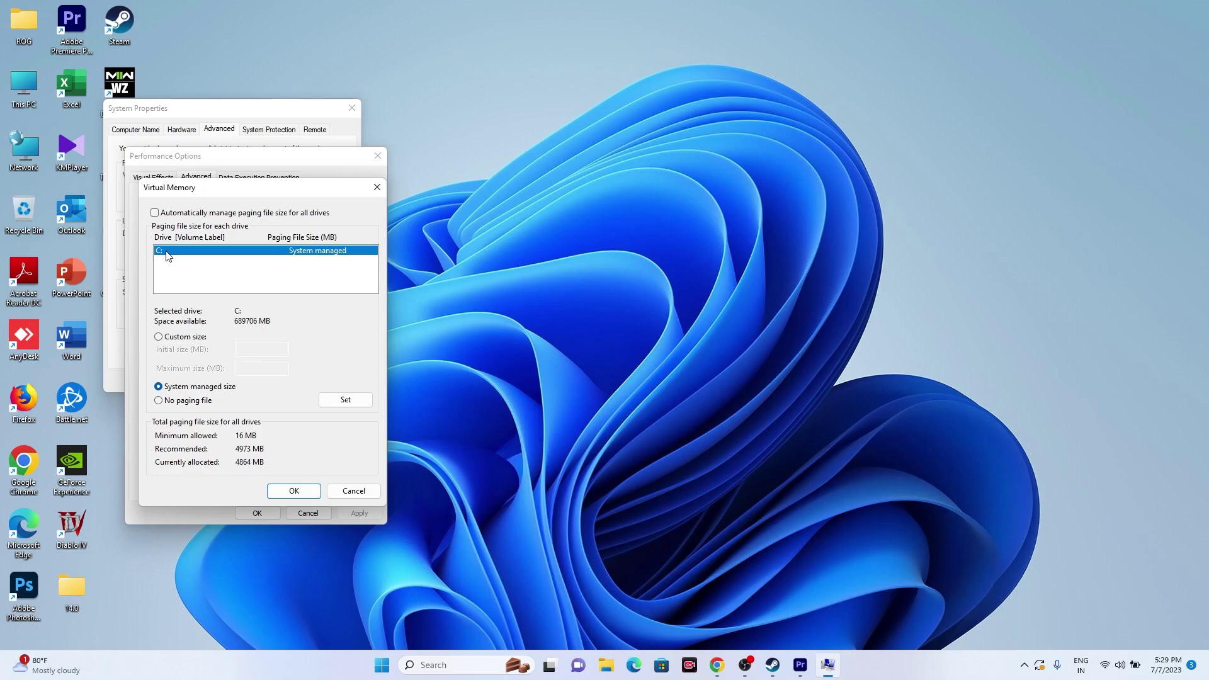
{"action": "left_click", "coordinate": [158, 338]}
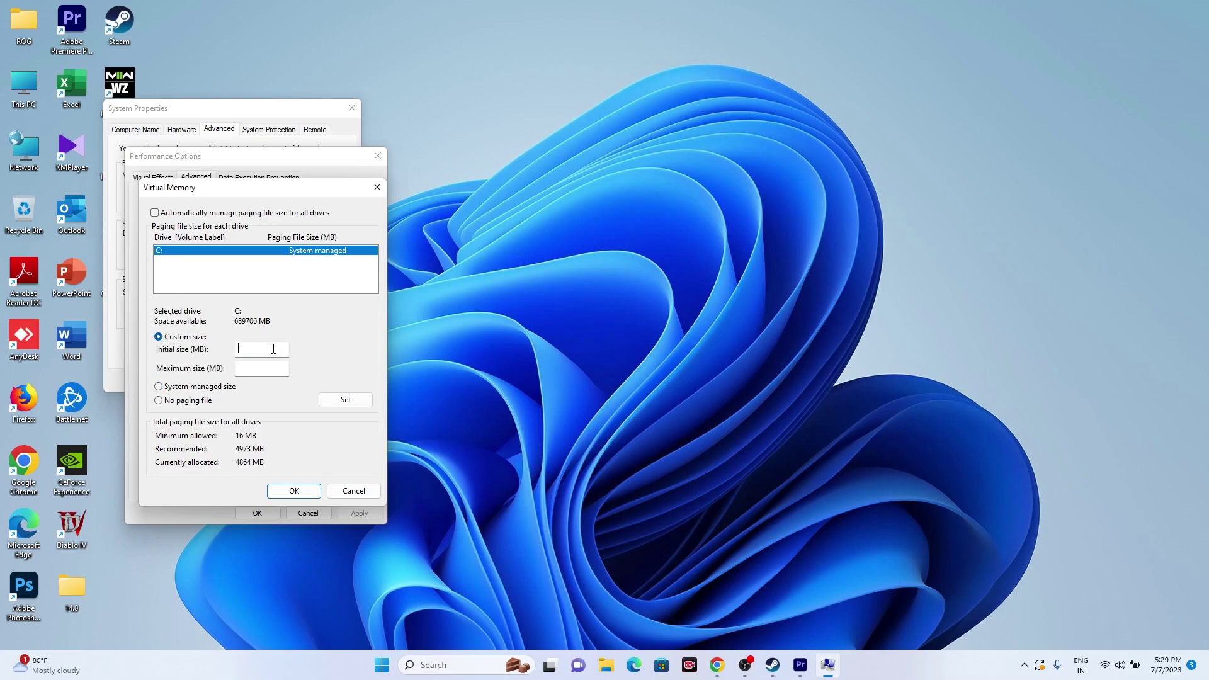
{"action": "left_click", "coordinate": [270, 367]}
{"action": "left_click", "coordinate": [268, 348]}
Open Calculator and compute the initial paging file size as 32 × 1024 × 1.5
{"action": "left_click", "coordinate": [441, 665]}
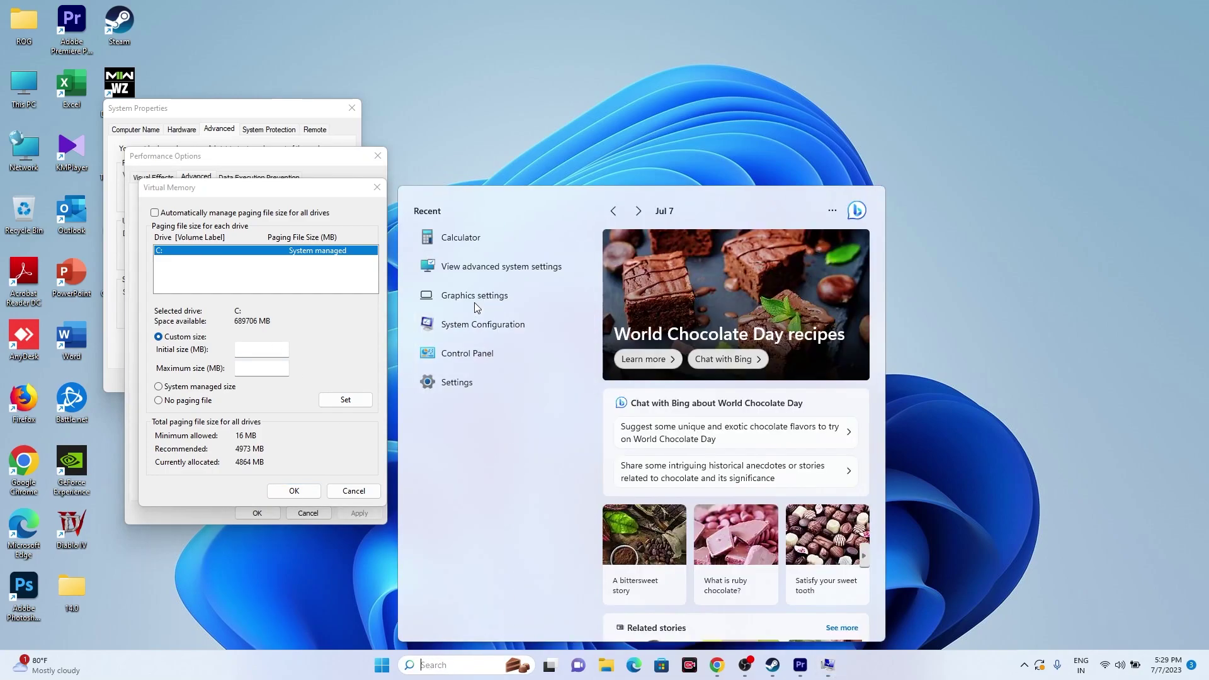
{"action": "left_click", "coordinate": [469, 239]}
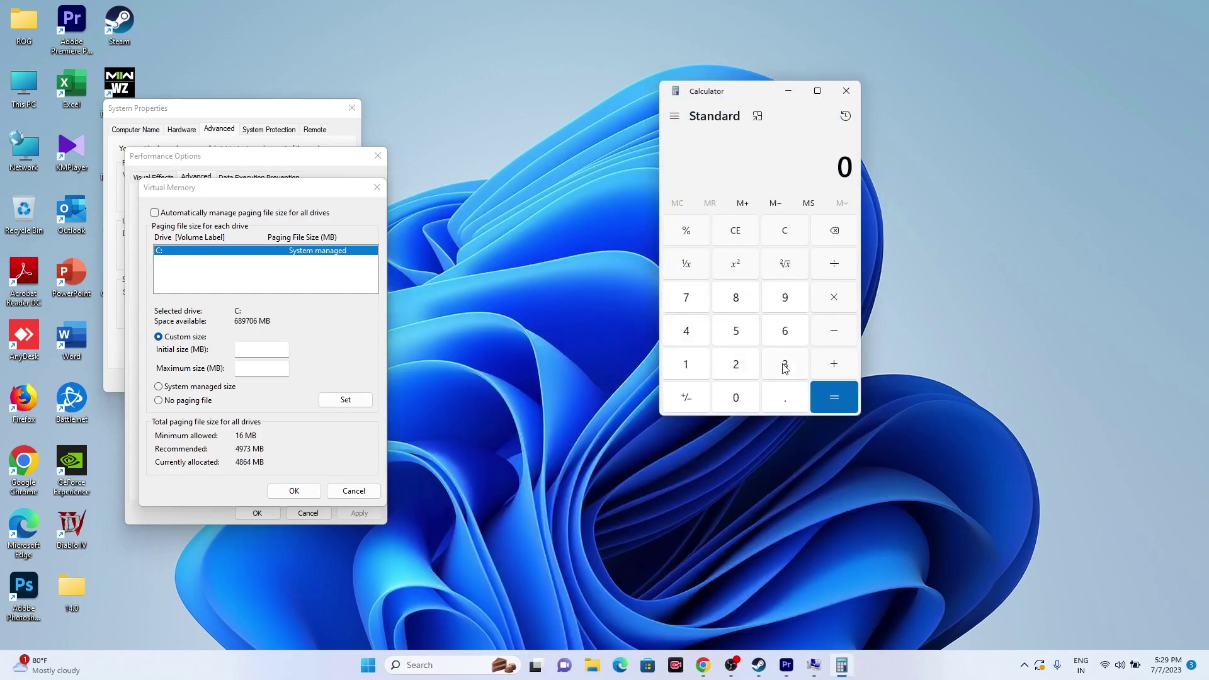
{"action": "left_click", "coordinate": [785, 366]}
{"action": "left_click", "coordinate": [747, 367]}
{"action": "left_click", "coordinate": [826, 304]}
{"action": "left_click", "coordinate": [699, 366]}
{"action": "left_click", "coordinate": [732, 397]}
{"action": "left_click", "coordinate": [736, 366]}
{"action": "left_click", "coordinate": [696, 334]}
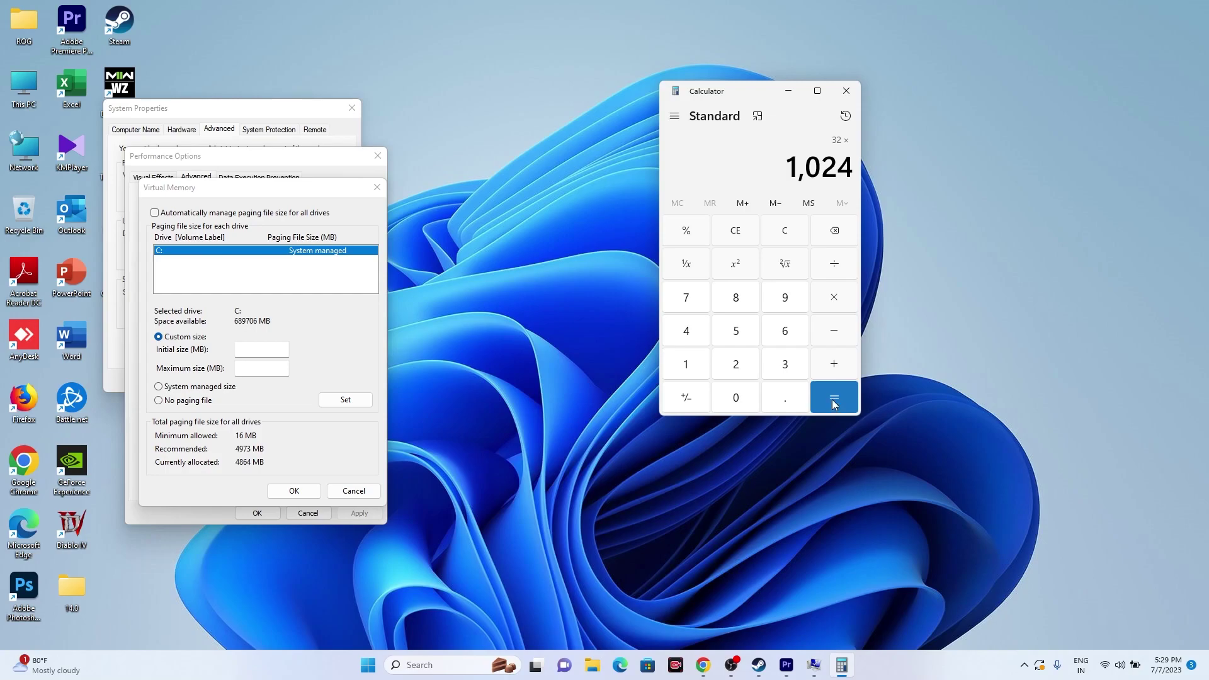
{"action": "left_click", "coordinate": [835, 404]}
{"action": "left_click", "coordinate": [832, 299]}
{"action": "left_click", "coordinate": [693, 364]}
{"action": "left_click", "coordinate": [770, 391]}
{"action": "left_click", "coordinate": [752, 345]}
{"action": "left_click", "coordinate": [825, 393]}
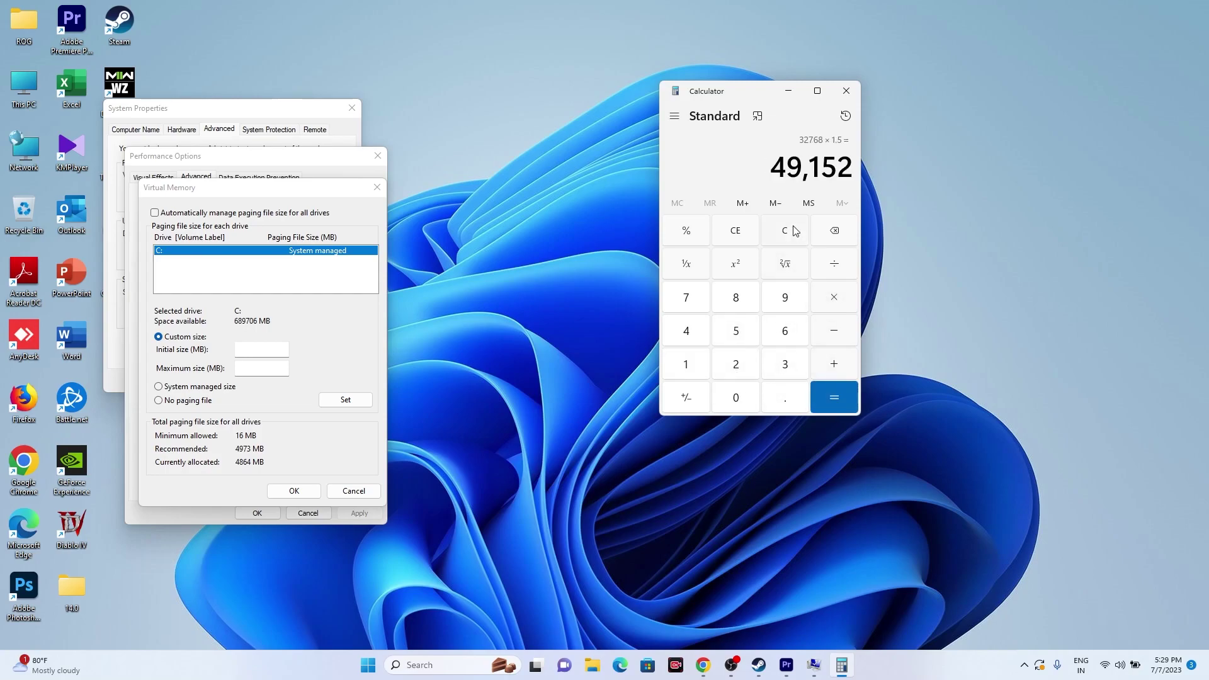
Copy the calculated result and paste 49,152 as the initial paging file size in MB
{"action": "left_click_drag", "start_coordinate": [770, 168], "coordinate": [854, 169]}
{"action": "right_click", "coordinate": [831, 173]}
{"action": "left_click", "coordinate": [848, 172]}
{"action": "left_click", "coordinate": [254, 350]}
{"action": "right_click", "coordinate": [253, 351]}
{"action": "left_click", "coordinate": [287, 407]}
{"action": "key", "text": "Tab"}
Clear the calculator and compute the maximum paging file size as 32 × 1024 × 3
{"action": "left_click", "coordinate": [751, 230]}
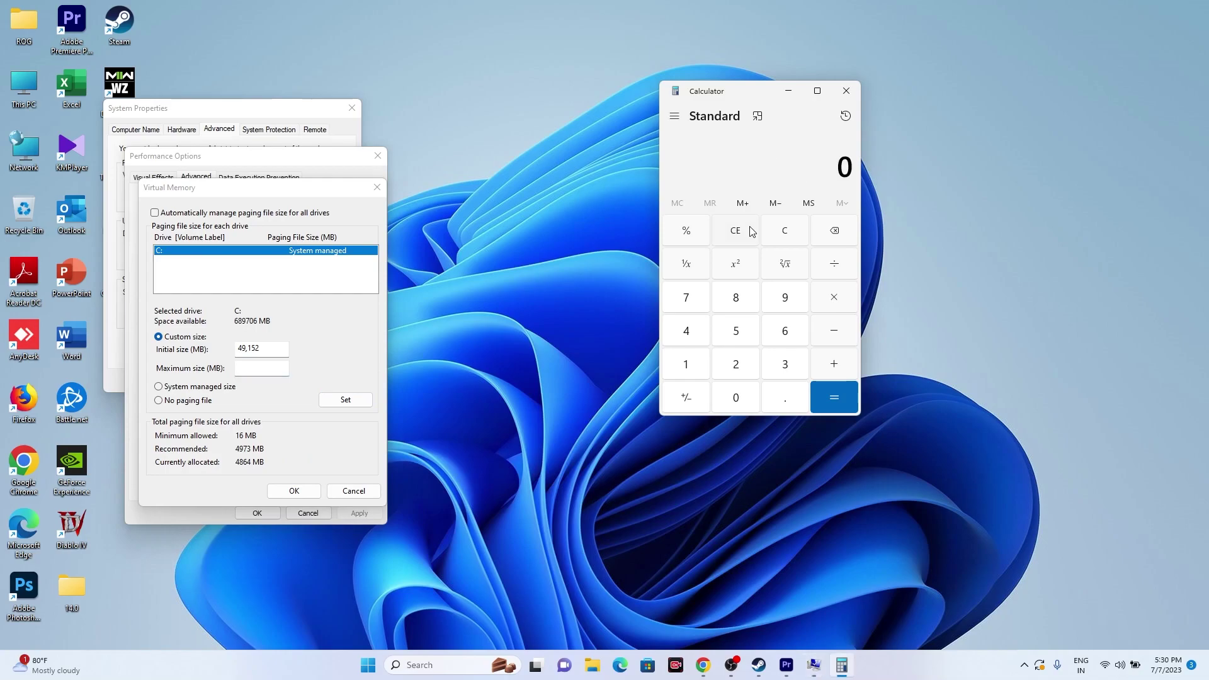
{"action": "left_click", "coordinate": [781, 364]}
{"action": "left_click", "coordinate": [737, 365]}
{"action": "left_click", "coordinate": [844, 301]}
{"action": "left_click", "coordinate": [684, 364]}
{"action": "left_click", "coordinate": [721, 393]}
{"action": "left_click", "coordinate": [724, 356]}
{"action": "left_click", "coordinate": [707, 340]}
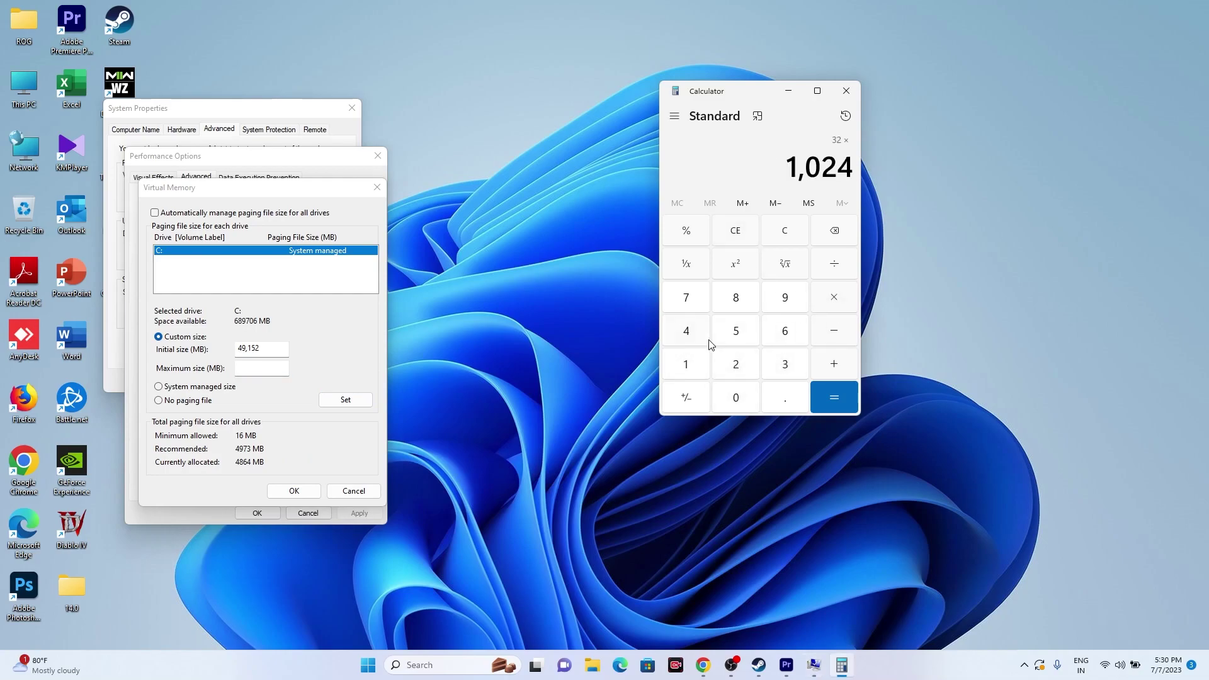
{"action": "left_click", "coordinate": [831, 394]}
{"action": "left_click", "coordinate": [836, 297]}
{"action": "left_click", "coordinate": [784, 364]}
{"action": "left_click", "coordinate": [826, 394]}
Copy the result, paste 98,304 as the maximum paging file size in MB, and close Calculator
{"action": "double_click", "coordinate": [853, 167]}
{"action": "right_click", "coordinate": [846, 167]}
{"action": "left_click", "coordinate": [877, 186]}
{"action": "right_click", "coordinate": [272, 369]}
{"action": "left_click", "coordinate": [298, 424]}
{"action": "left_click", "coordinate": [846, 90]}
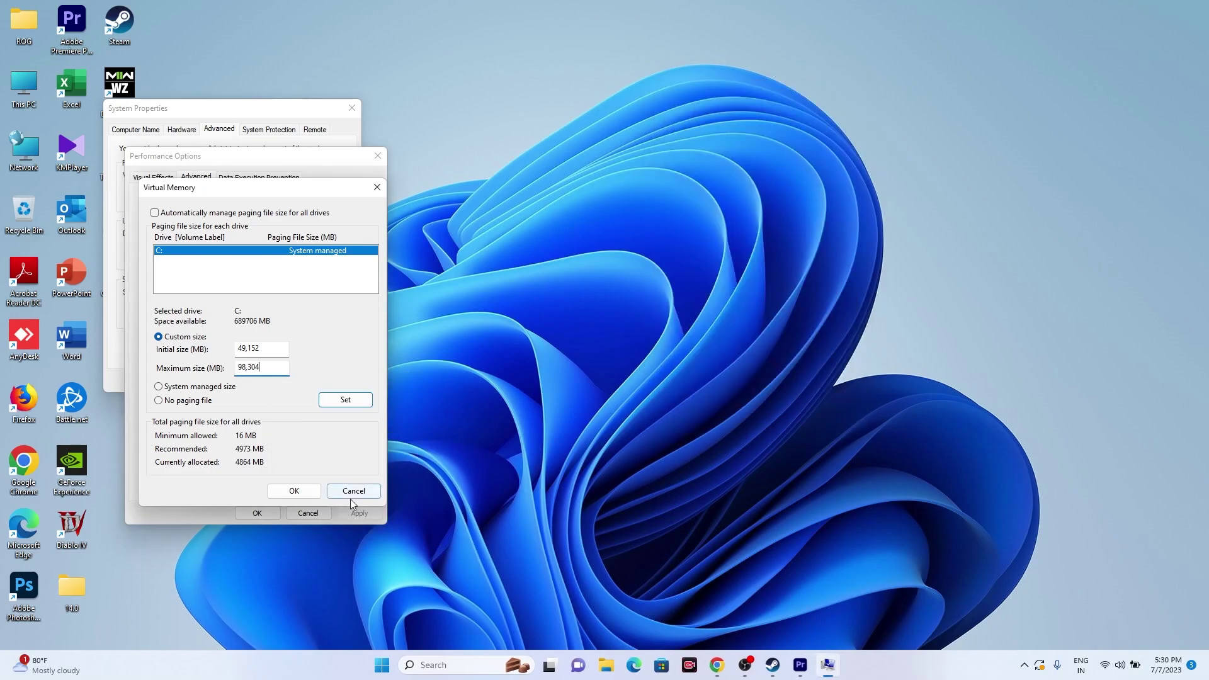
Discard the virtual memory changes and close the Performance Options and System Properties dialogs
{"action": "left_click", "coordinate": [354, 491]}
{"action": "left_click", "coordinate": [308, 512]}
{"action": "left_click", "coordinate": [352, 108]}
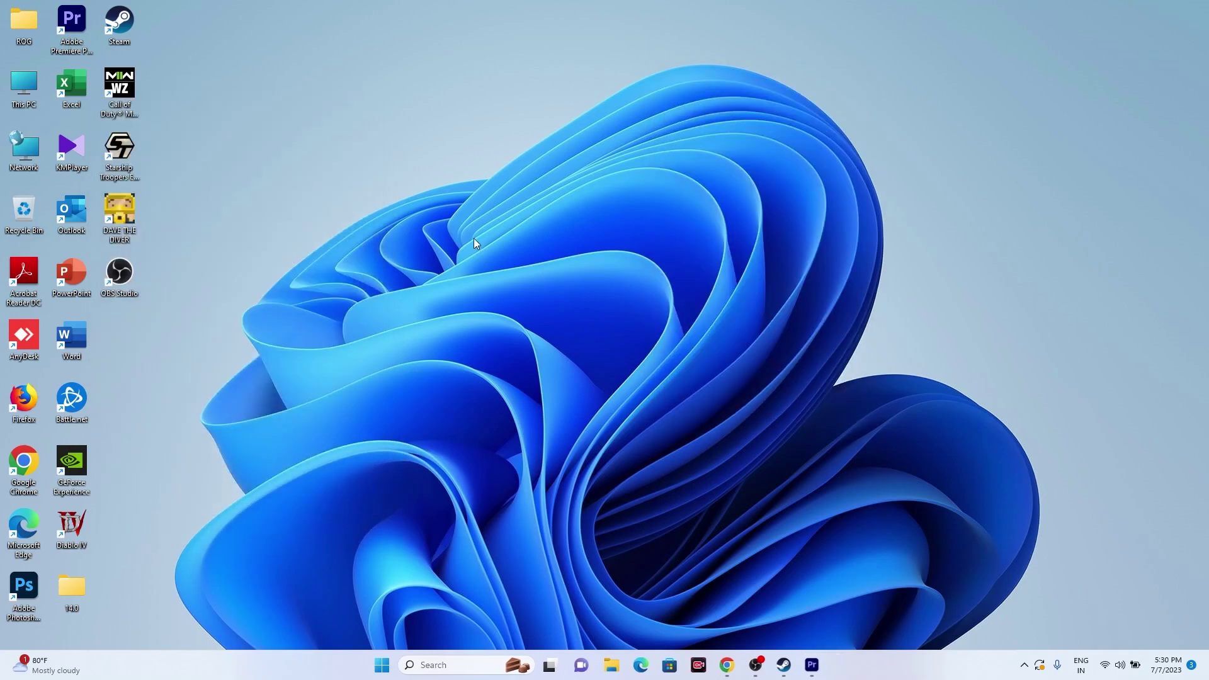
Minimize Steam, check the Windows Update page in Settings for available updates, and close Settings
{"action": "left_click", "coordinate": [784, 663]}
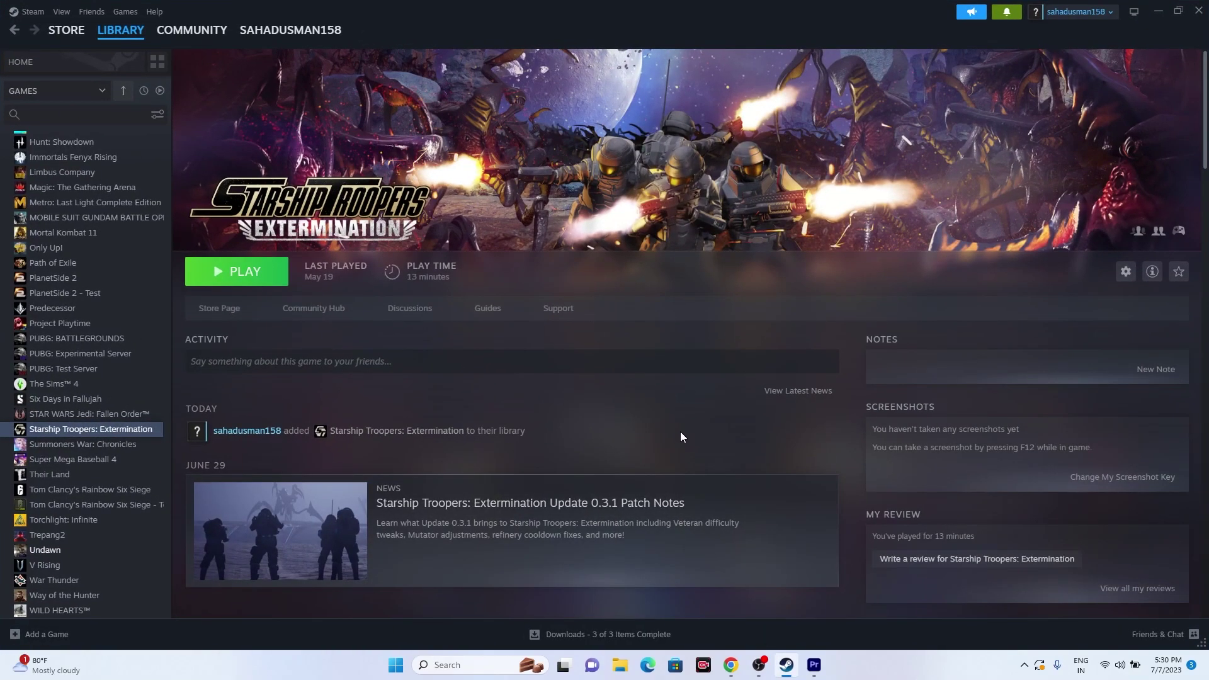
{"action": "left_click", "coordinate": [1158, 11]}
{"action": "left_click", "coordinate": [479, 665]}
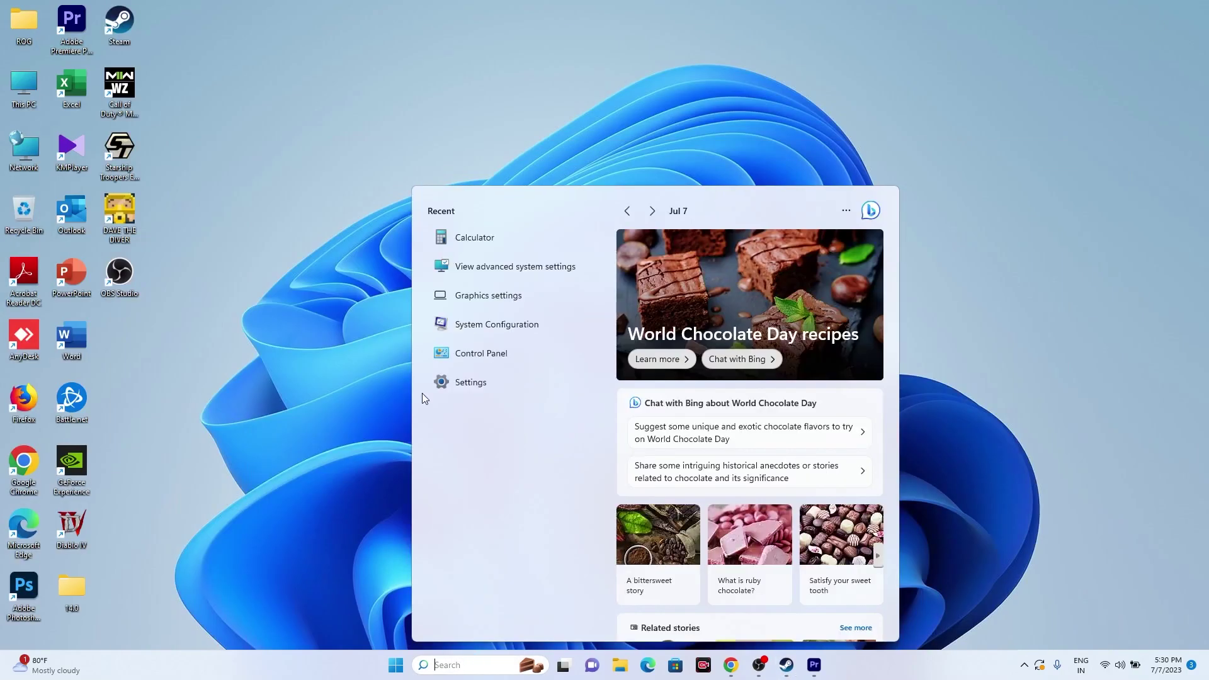
{"action": "left_click", "coordinate": [503, 384]}
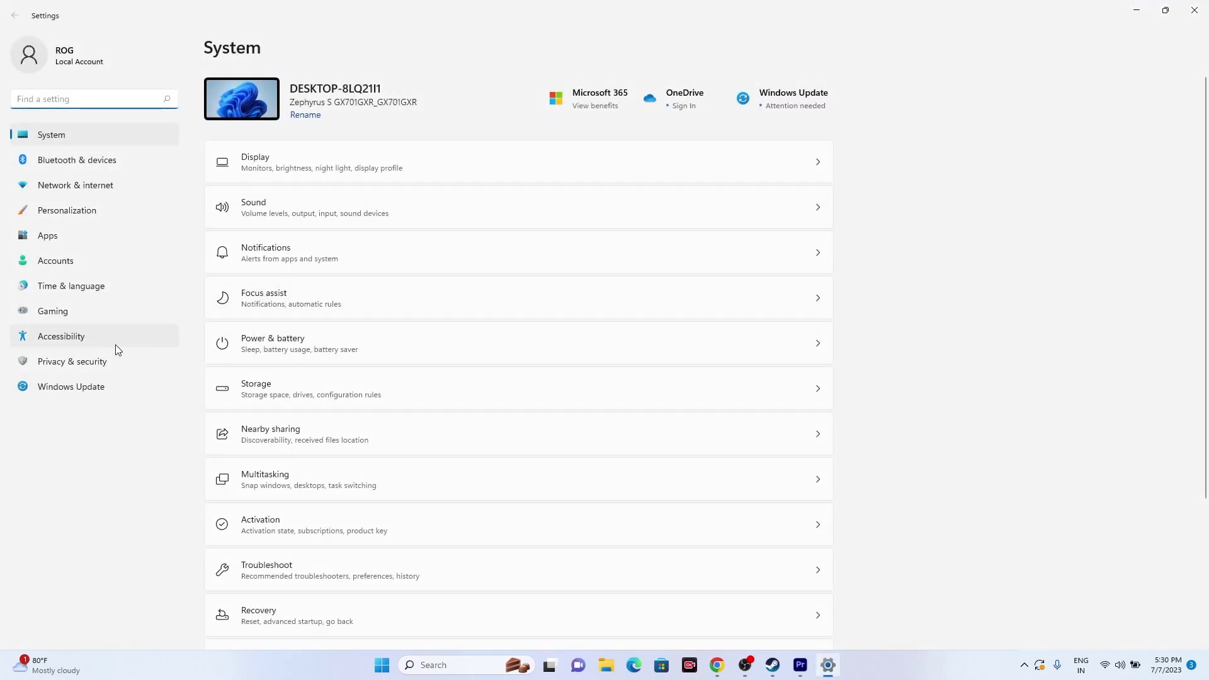
{"action": "left_click", "coordinate": [81, 389]}
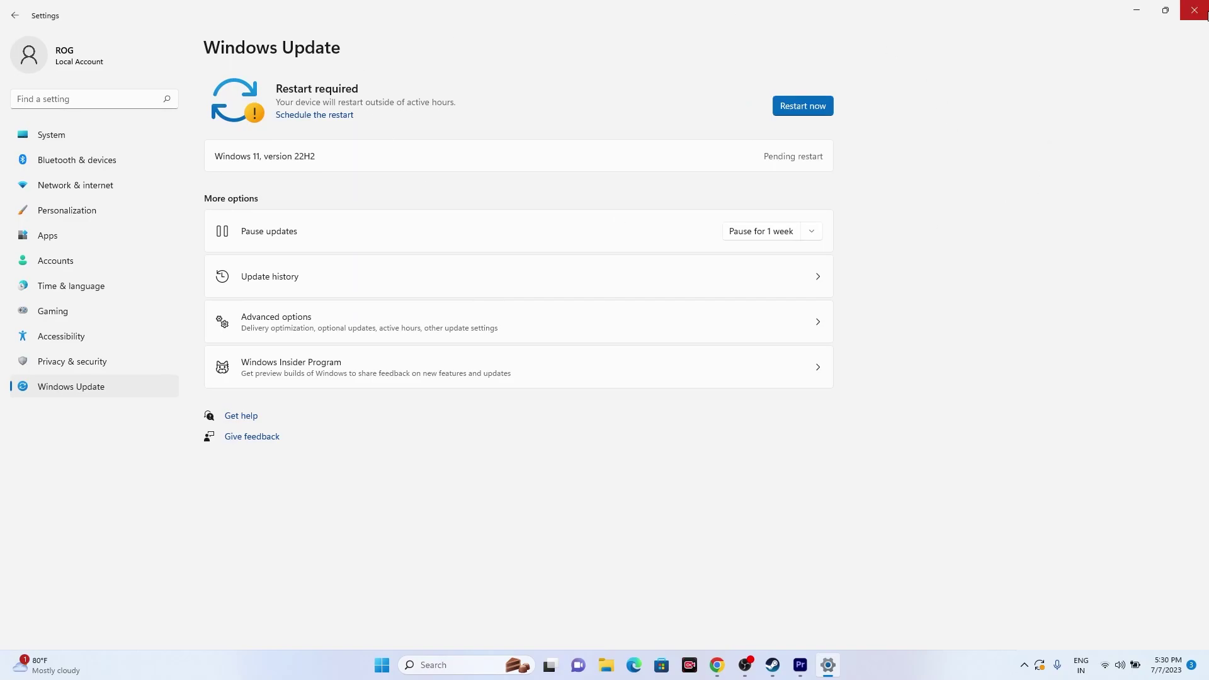
{"action": "left_click", "coordinate": [1195, 11]}
Switch to Chrome and review the manual driver search and driver results on NVIDIA's GeForce Drivers page
{"action": "left_click", "coordinate": [787, 665]}
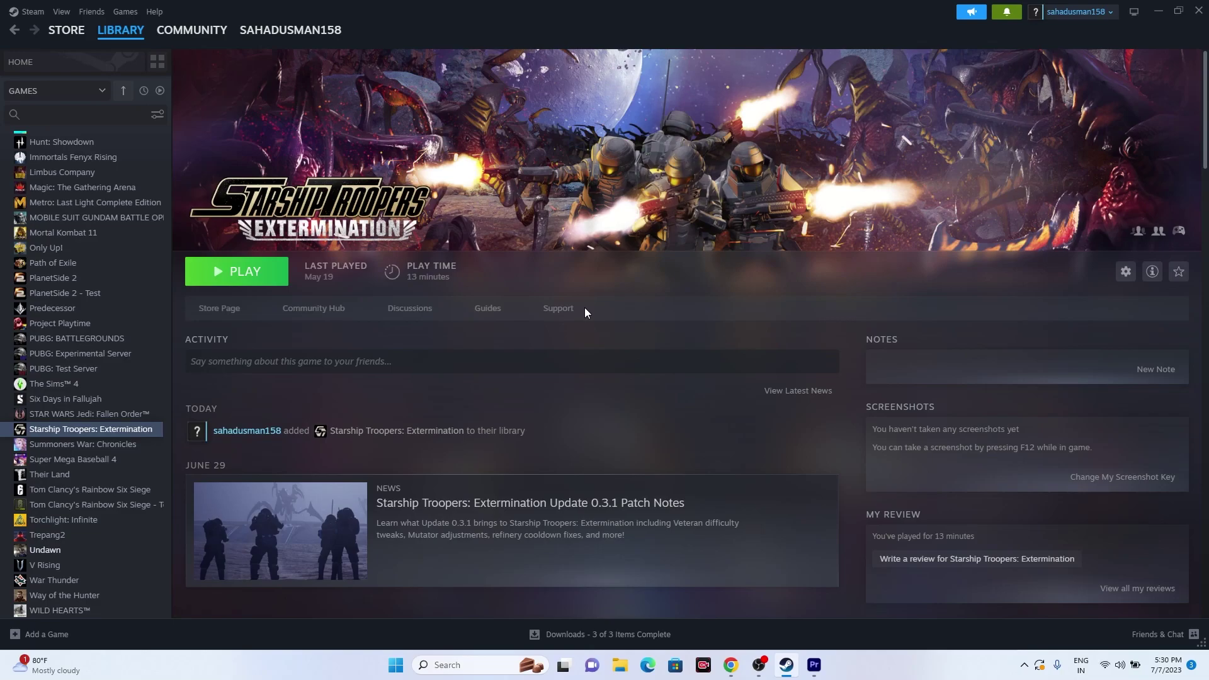
{"action": "left_click", "coordinate": [731, 665]}
{"action": "left_click", "coordinate": [116, 10]}
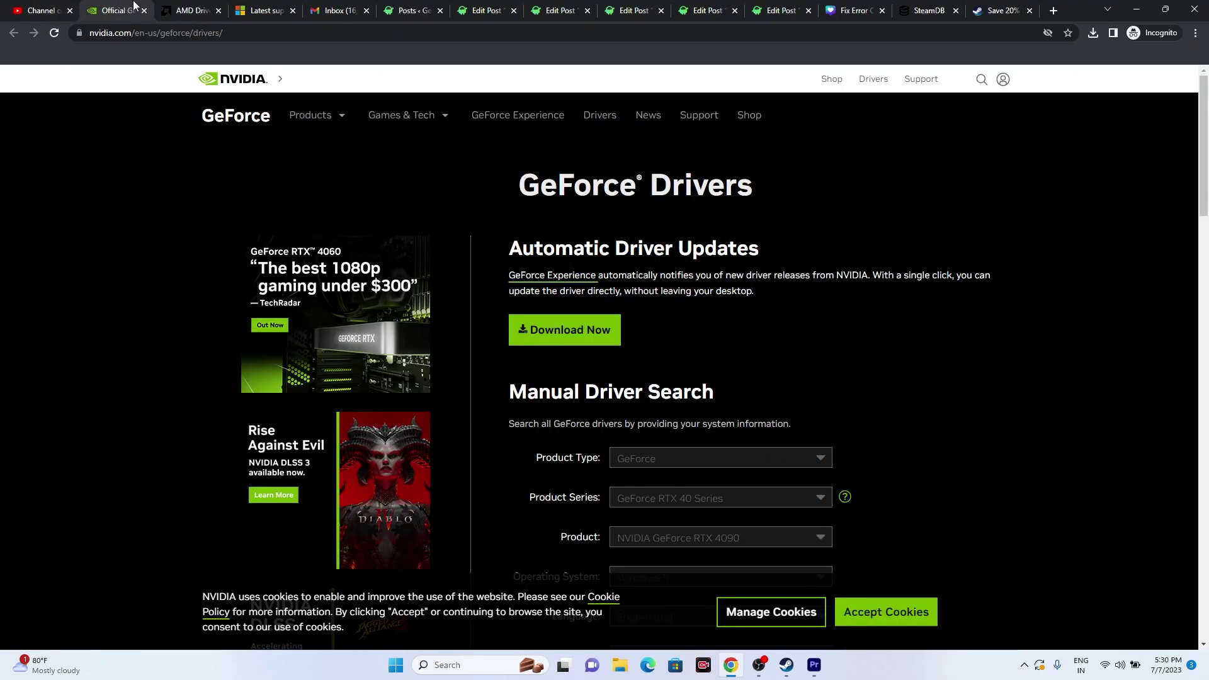
{"action": "left_click", "coordinate": [189, 10]}
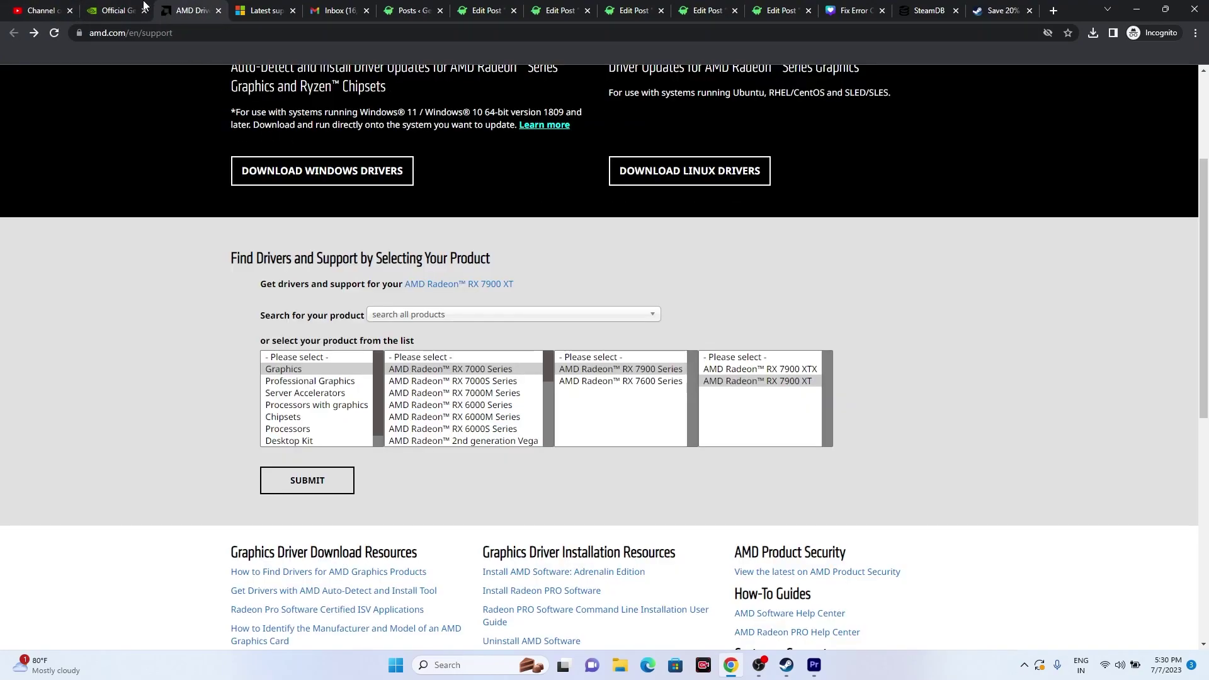
{"action": "left_click", "coordinate": [122, 7]}
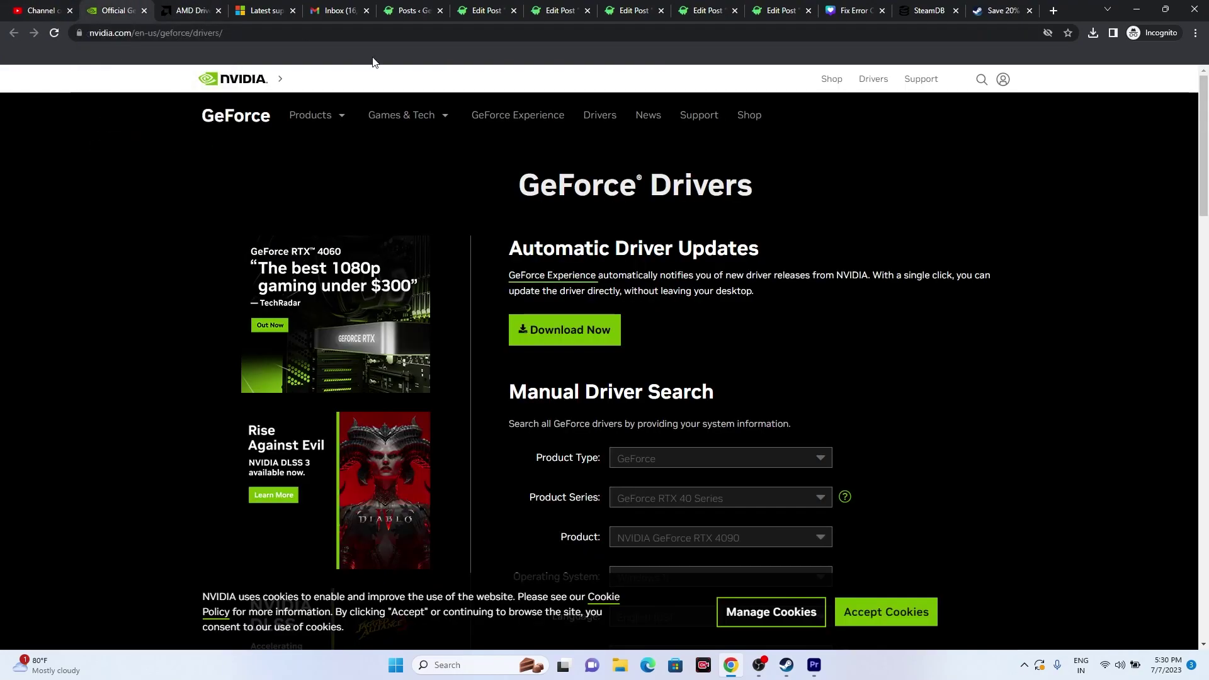
{"action": "scroll", "coordinate": [925, 255], "scroll_direction": "down", "scroll_amount": 3}
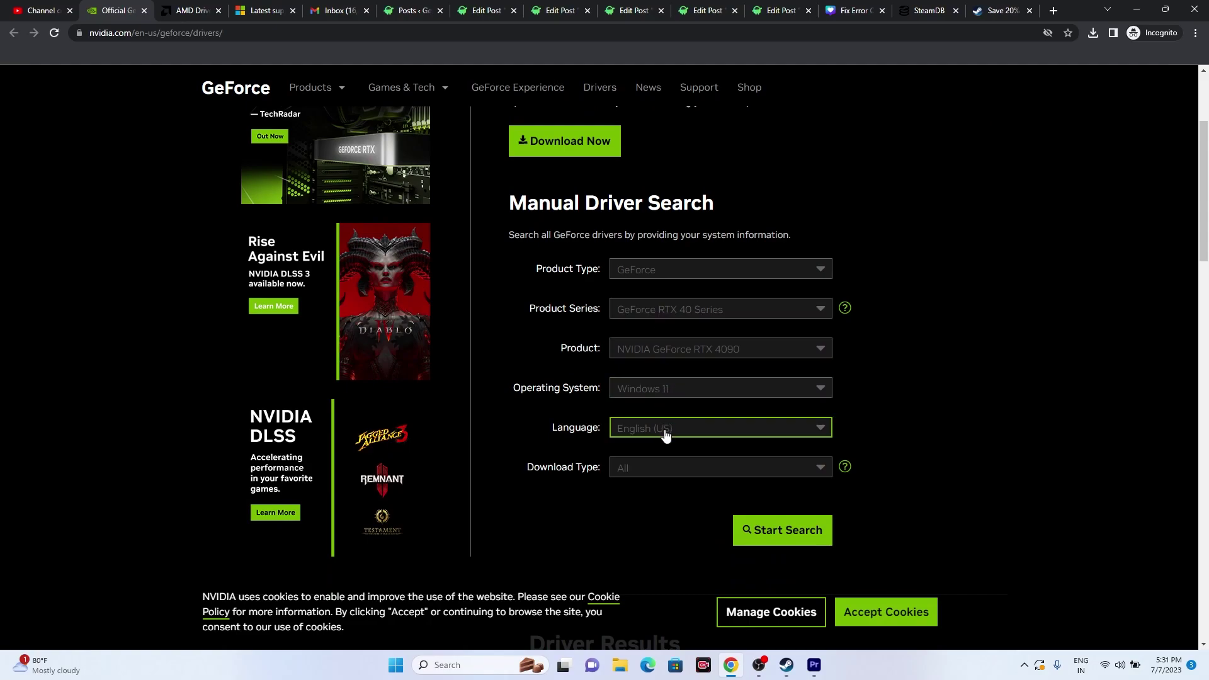
{"action": "scroll", "coordinate": [993, 451], "scroll_direction": "down", "scroll_amount": 5}
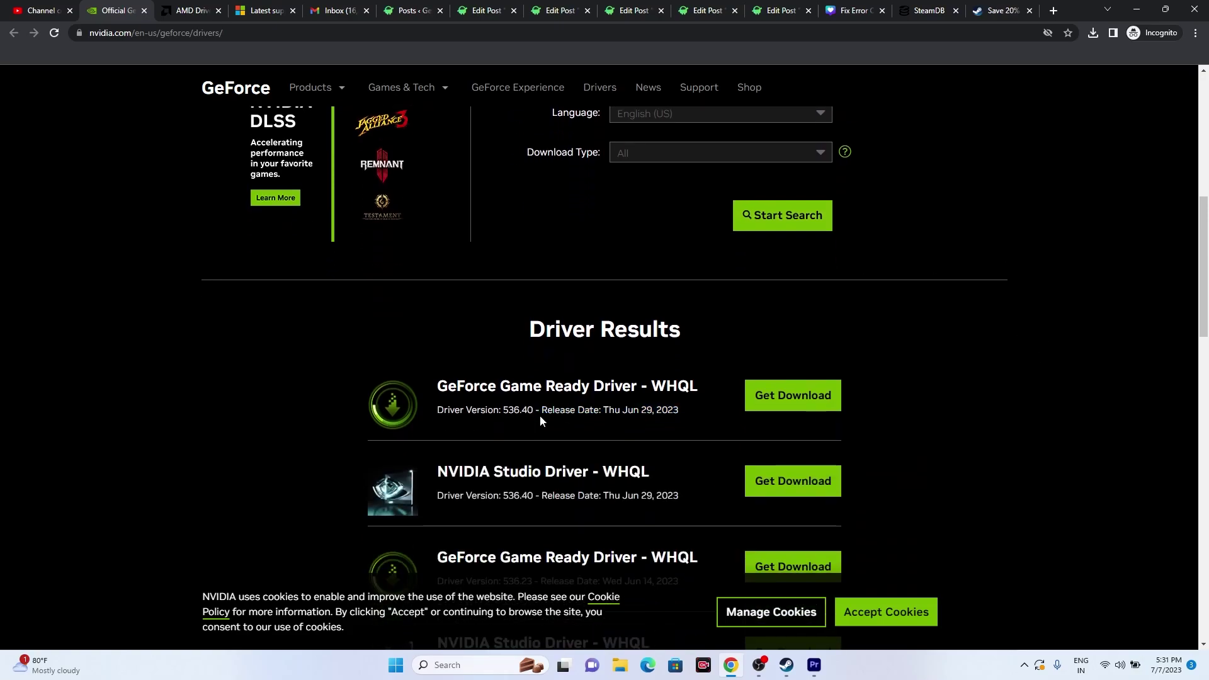
Open the download page of the GeForce Game Ready Driver version 536.40, released June 29, 2023, and return to the drivers page
{"action": "left_click_drag", "start_coordinate": [676, 406], "coordinate": [527, 412]}
{"action": "left_click", "coordinate": [532, 419]}
{"action": "left_click", "coordinate": [792, 395]}
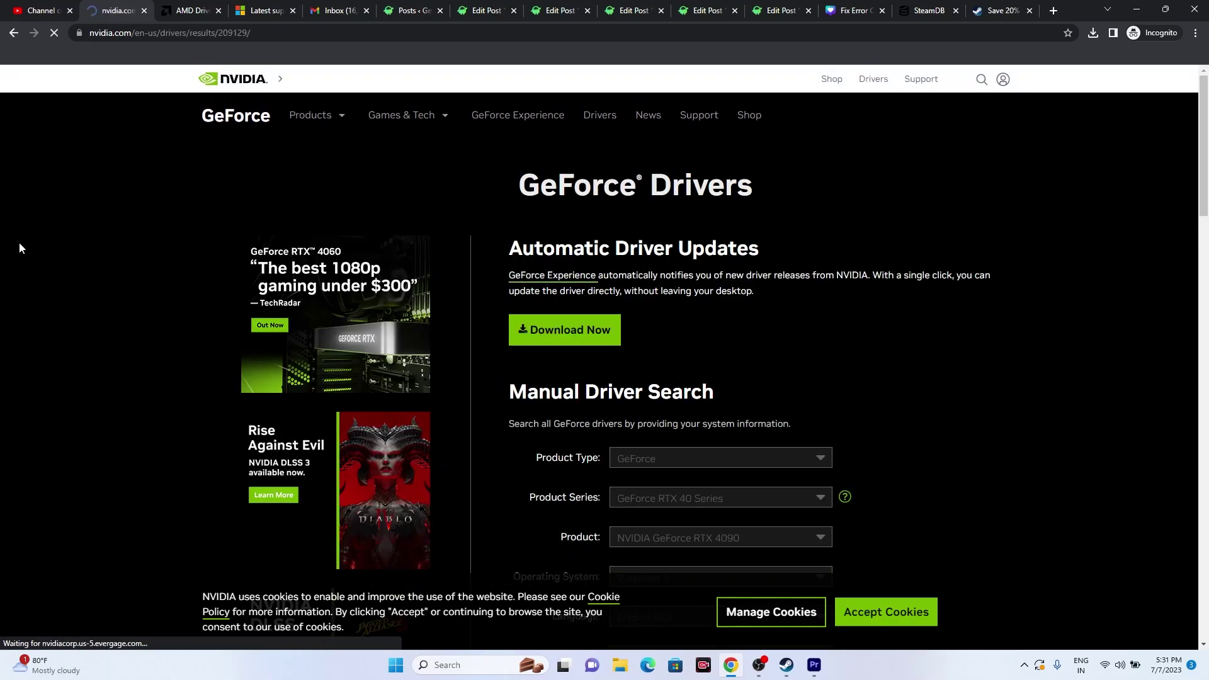
{"action": "left_click", "coordinate": [12, 34]}
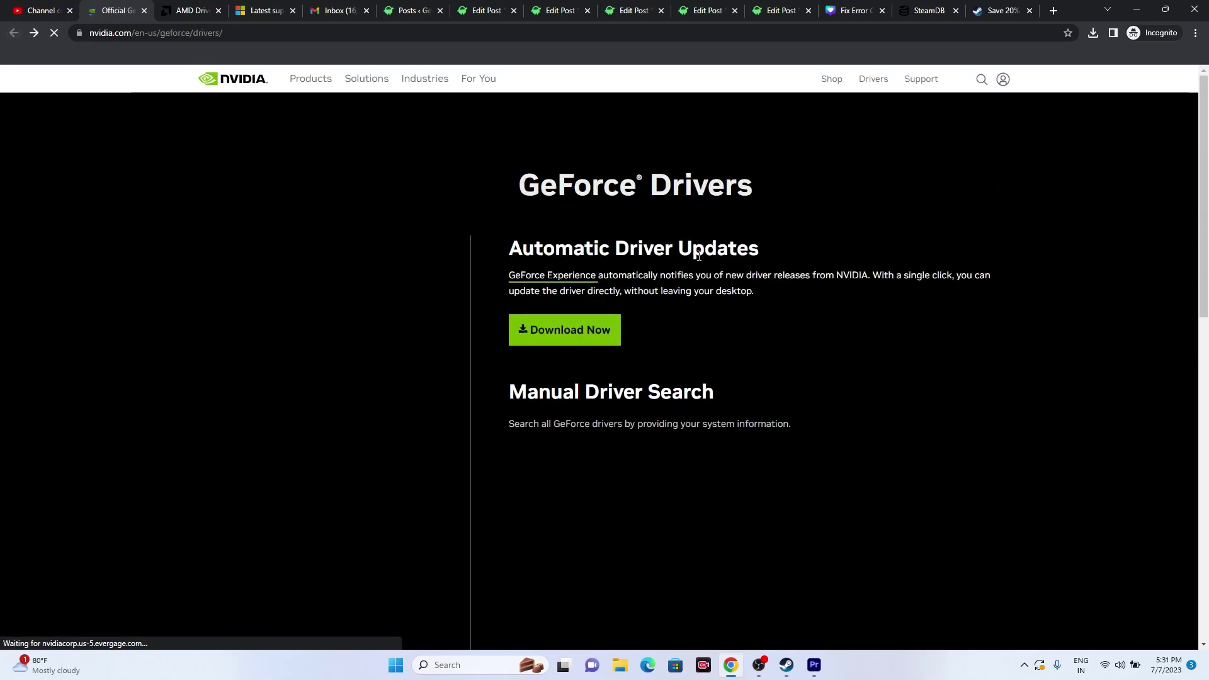
Submit the AMD Radeon RX 7900 XT selection on AMD's support page and view its drivers by operating system
{"action": "key", "text": "ctrl+Tab"}
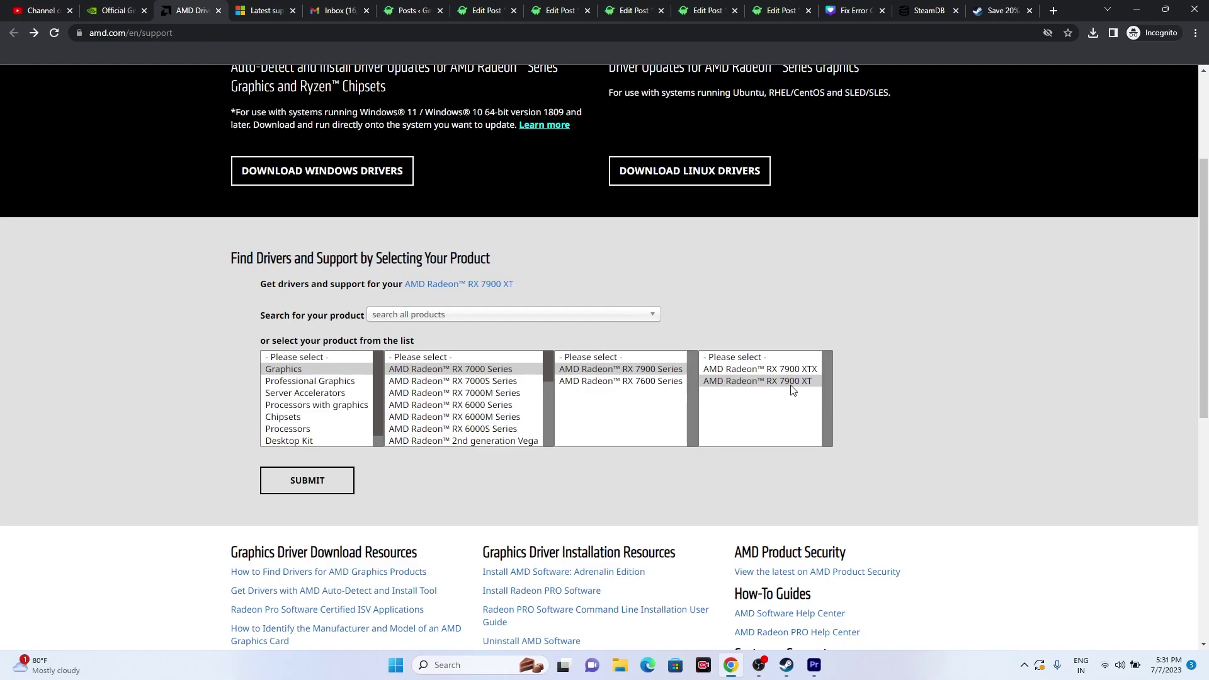
{"action": "left_click", "coordinate": [345, 477]}
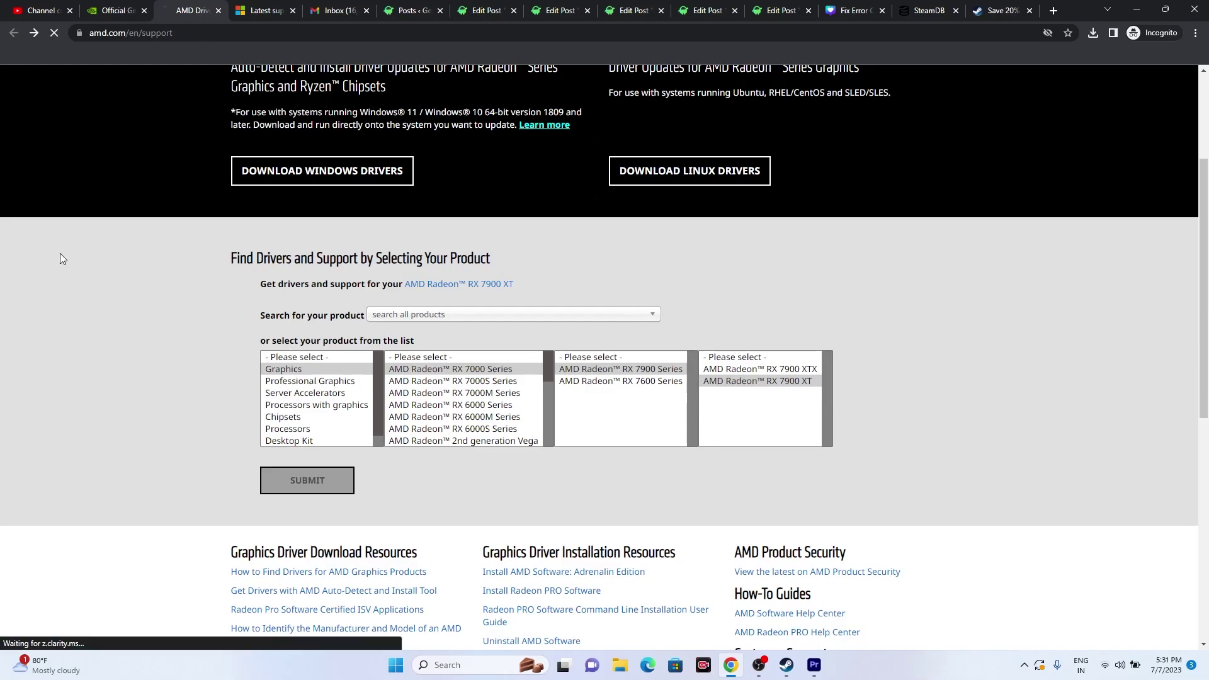
{"action": "scroll", "coordinate": [380, 334], "scroll_direction": "down", "scroll_amount": 1}
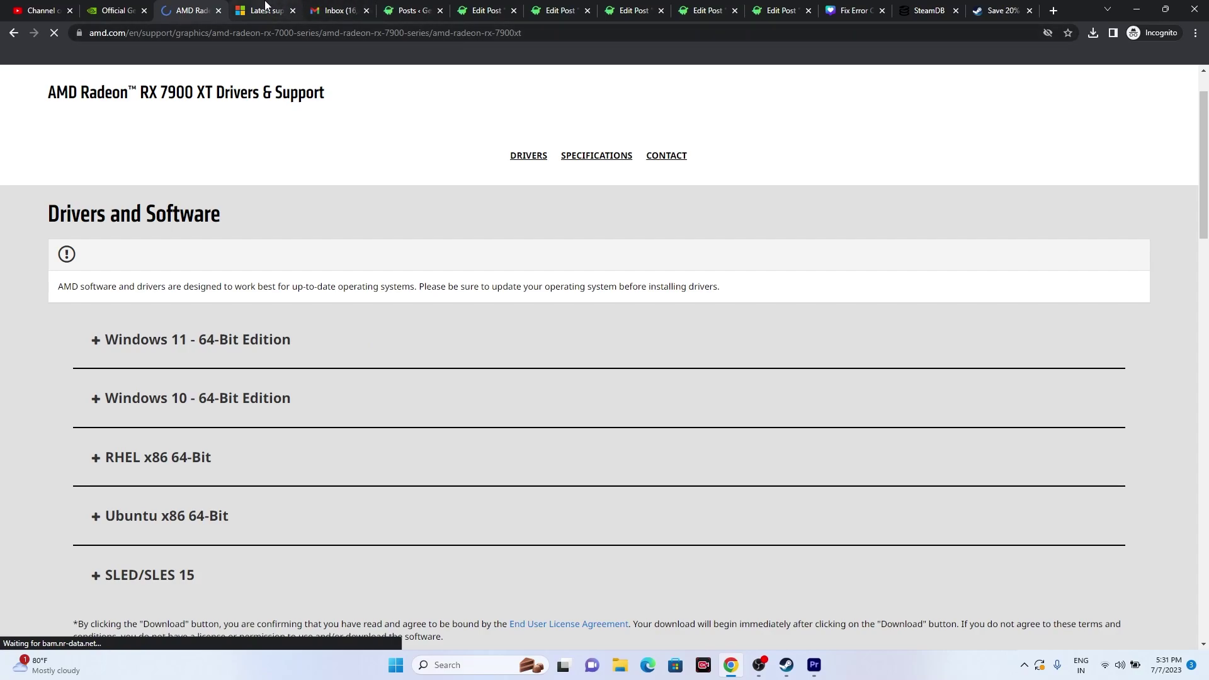
Review the Visual Studio 2015, 2017, 2019, and 2022 download links on Microsoft's Visual C++ Redistributable page
{"action": "left_click", "coordinate": [266, 6]}
{"action": "left_click_drag", "start_coordinate": [335, 198], "coordinate": [597, 223]}
{"action": "left_click", "coordinate": [615, 228]}
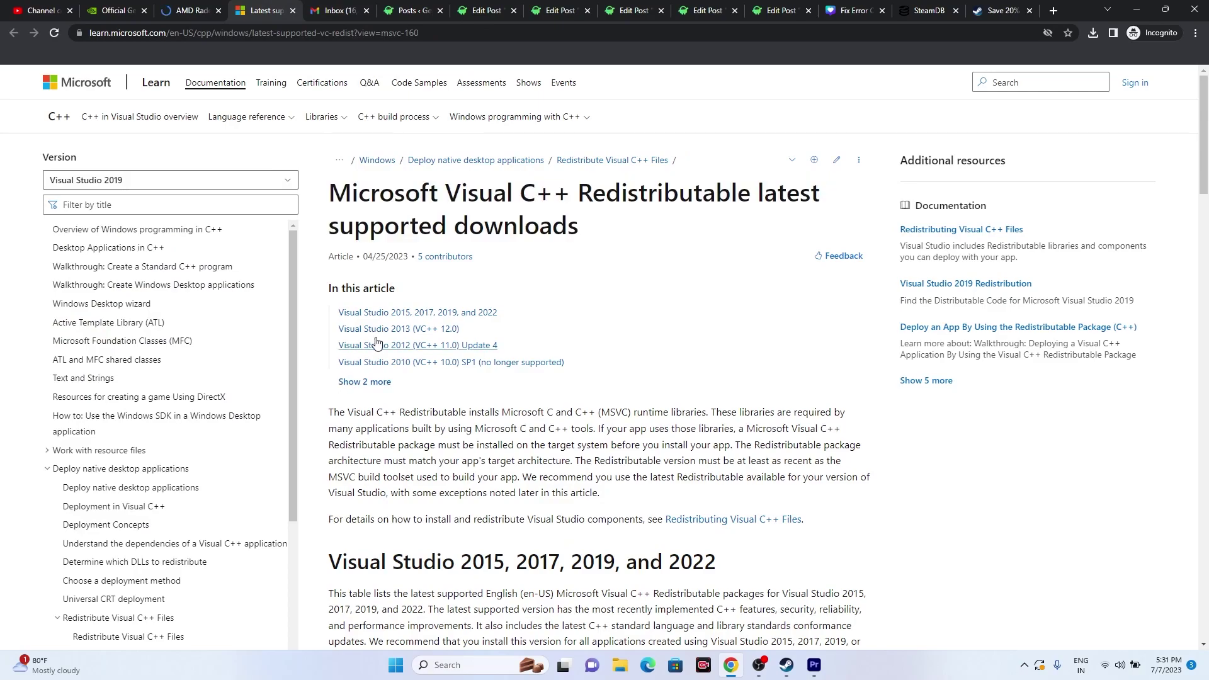
{"action": "scroll", "coordinate": [391, 516], "scroll_direction": "down", "scroll_amount": 5}
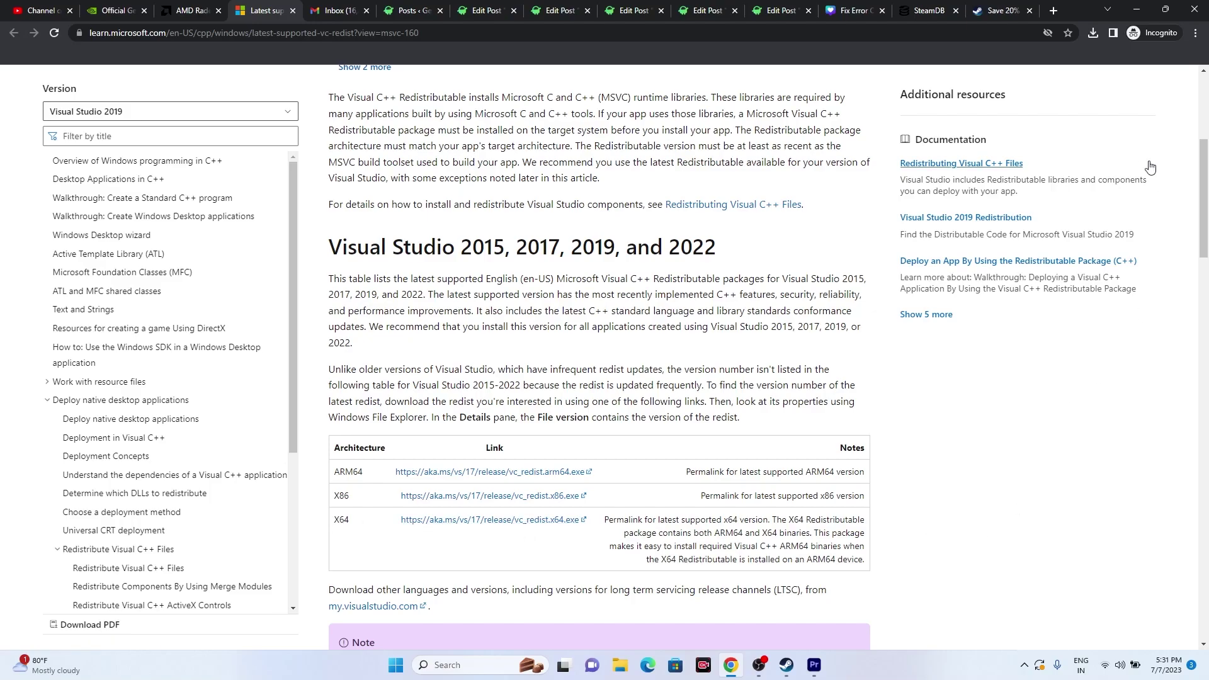
Switch to Steam, view the management options of Starship Troopers: Extermination including Uninstall, and minimize Steam
{"action": "left_click", "coordinate": [786, 663]}
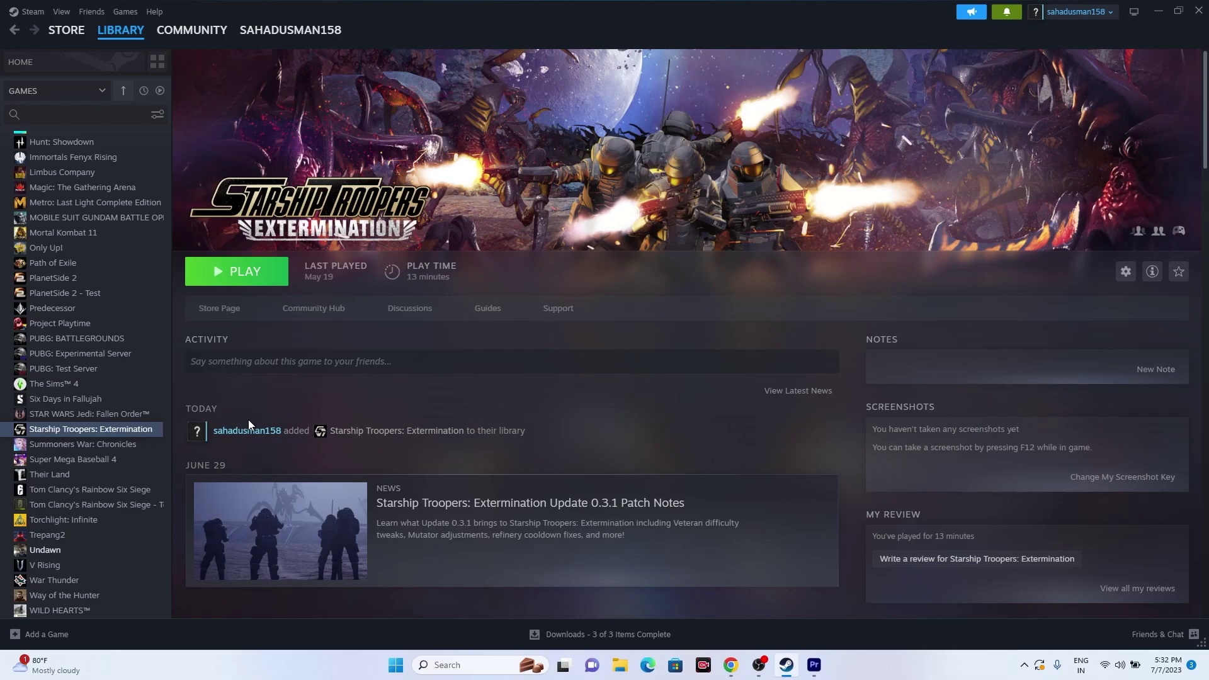
{"action": "right_click", "coordinate": [112, 431]}
{"action": "mouse_move", "coordinate": [144, 503]}
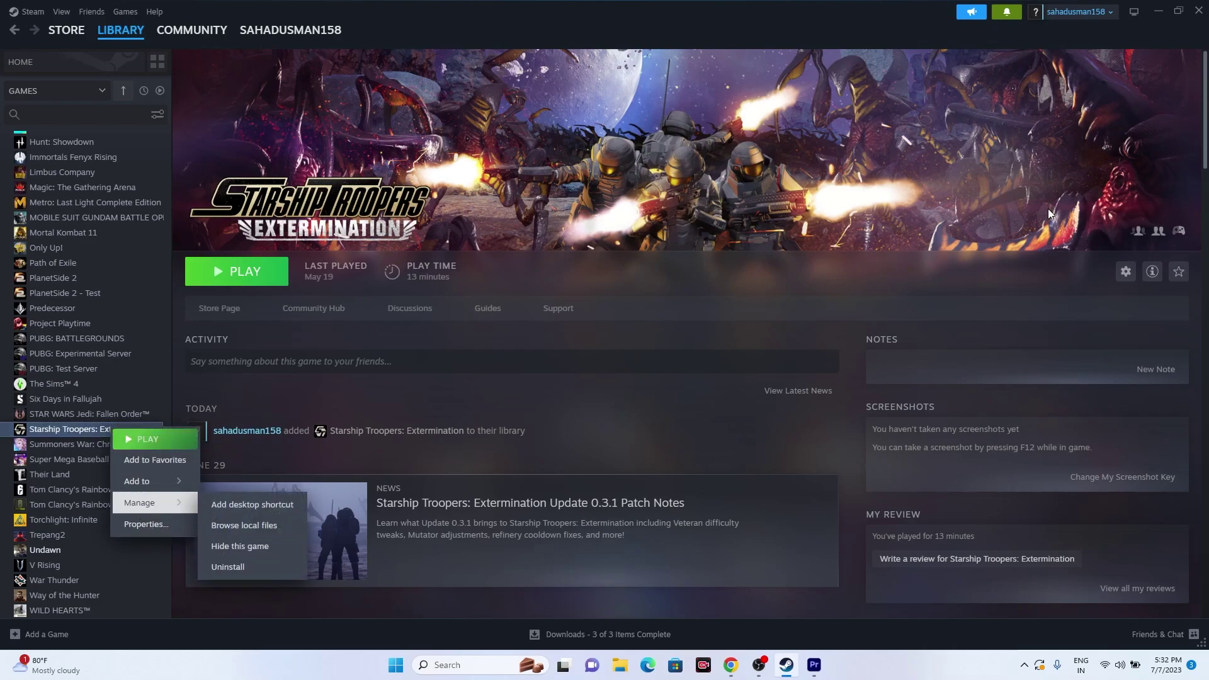
{"action": "left_click", "coordinate": [1151, 10]}
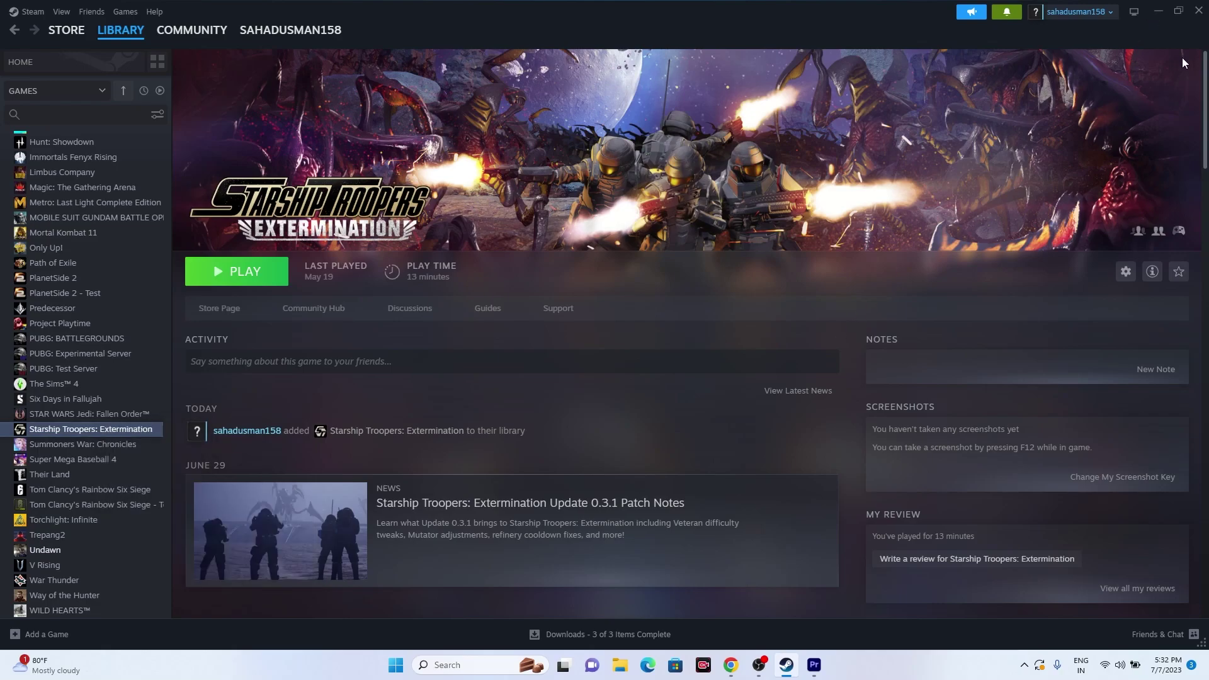
{"action": "left_click", "coordinate": [1161, 13]}
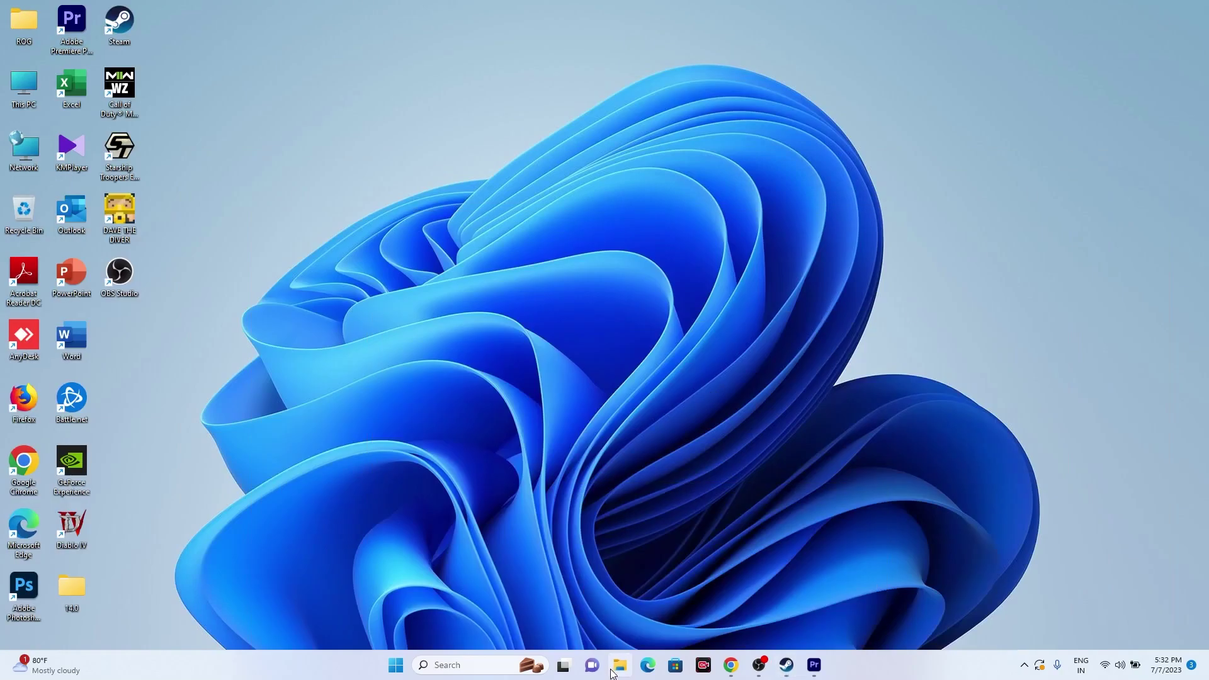
Check the available drives under This PC in File Explorer, close it, and return to the Steam library
{"action": "key", "text": "super+e"}
{"action": "left_click", "coordinate": [63, 337]}
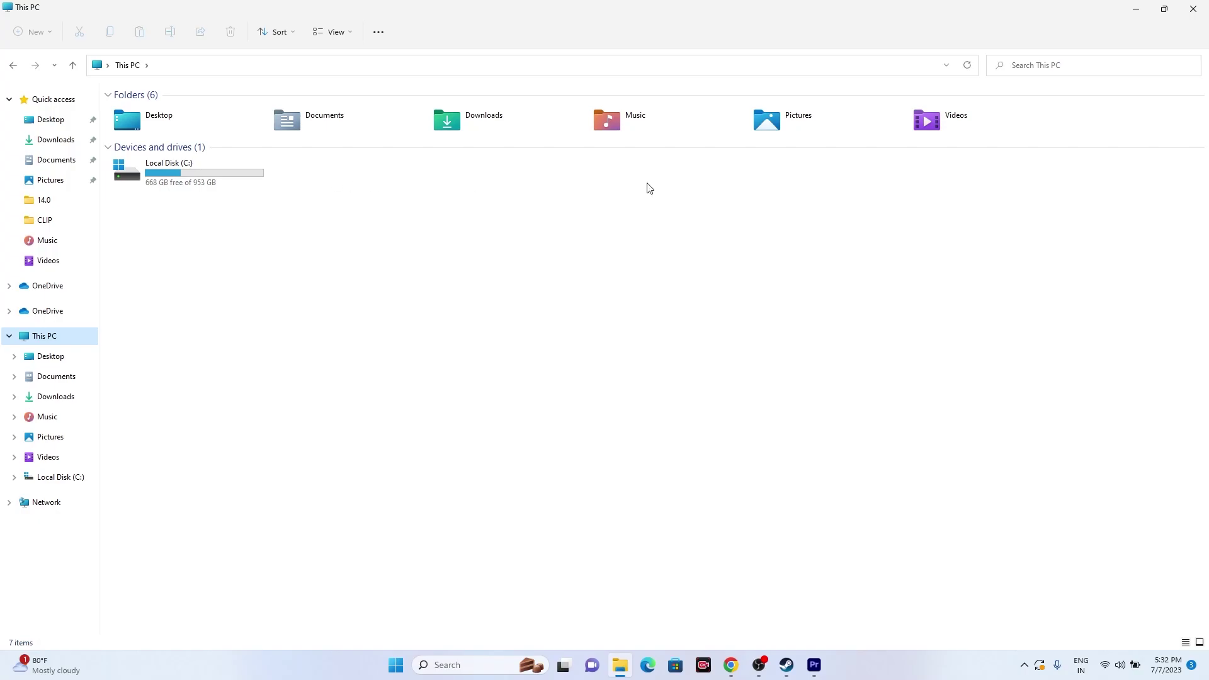
{"action": "left_click", "coordinate": [1194, 8]}
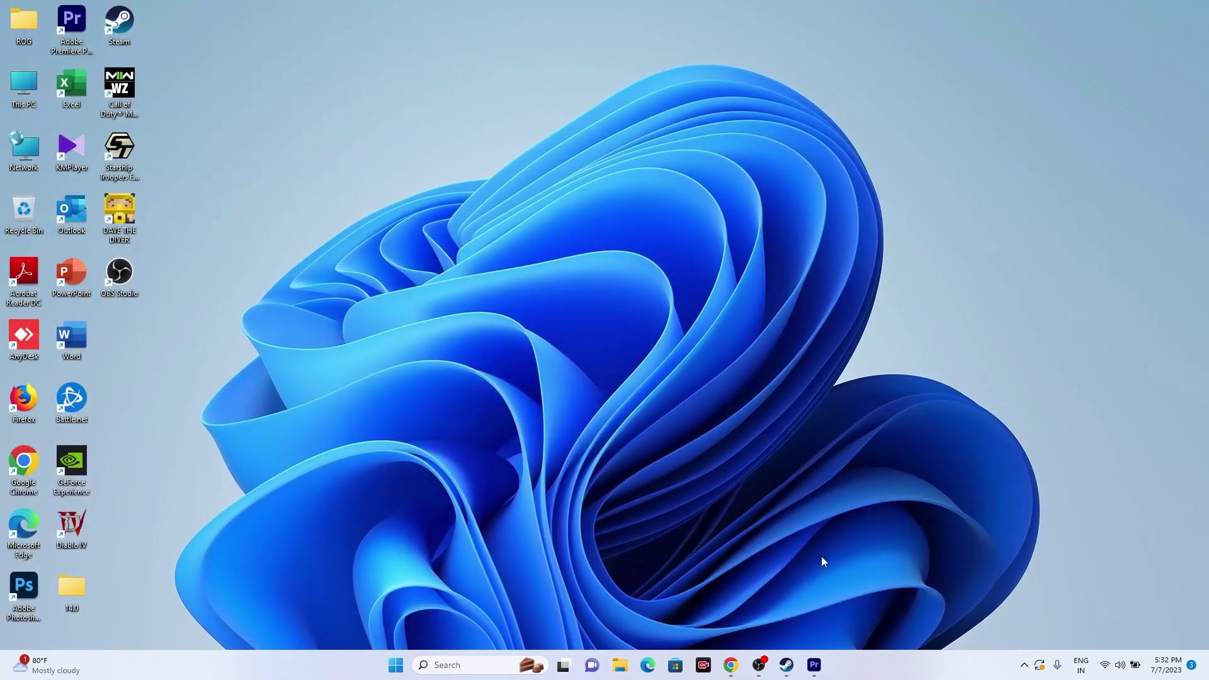
{"action": "left_click", "coordinate": [786, 665]}
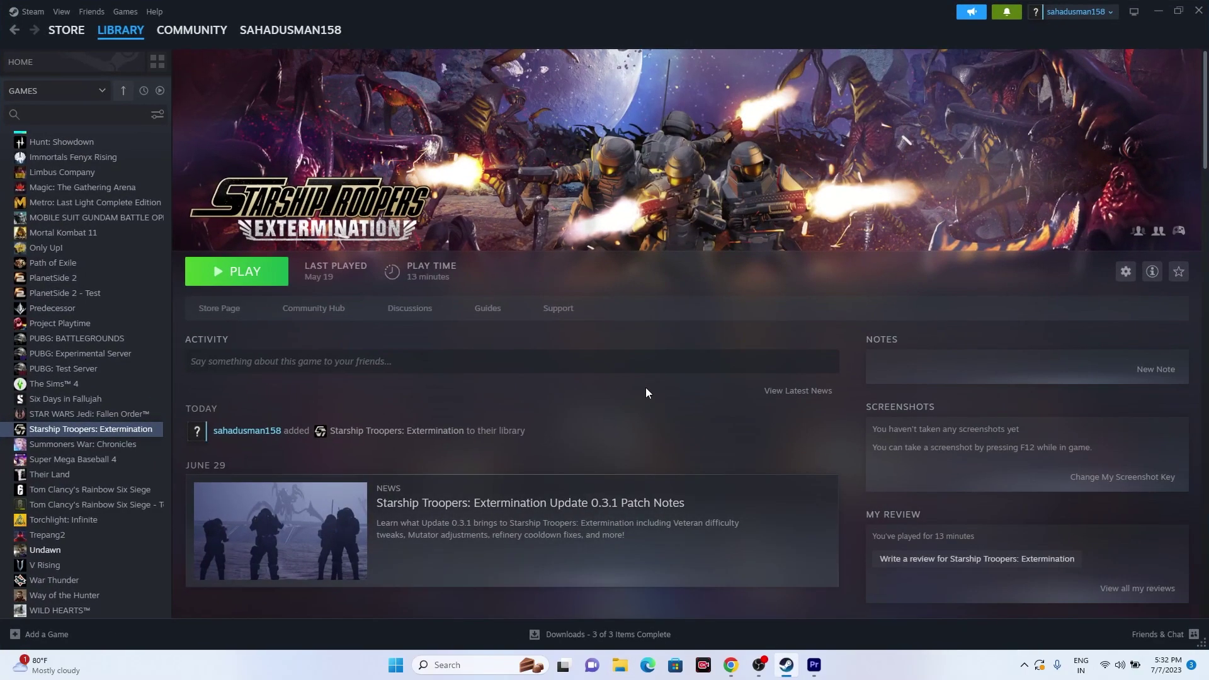